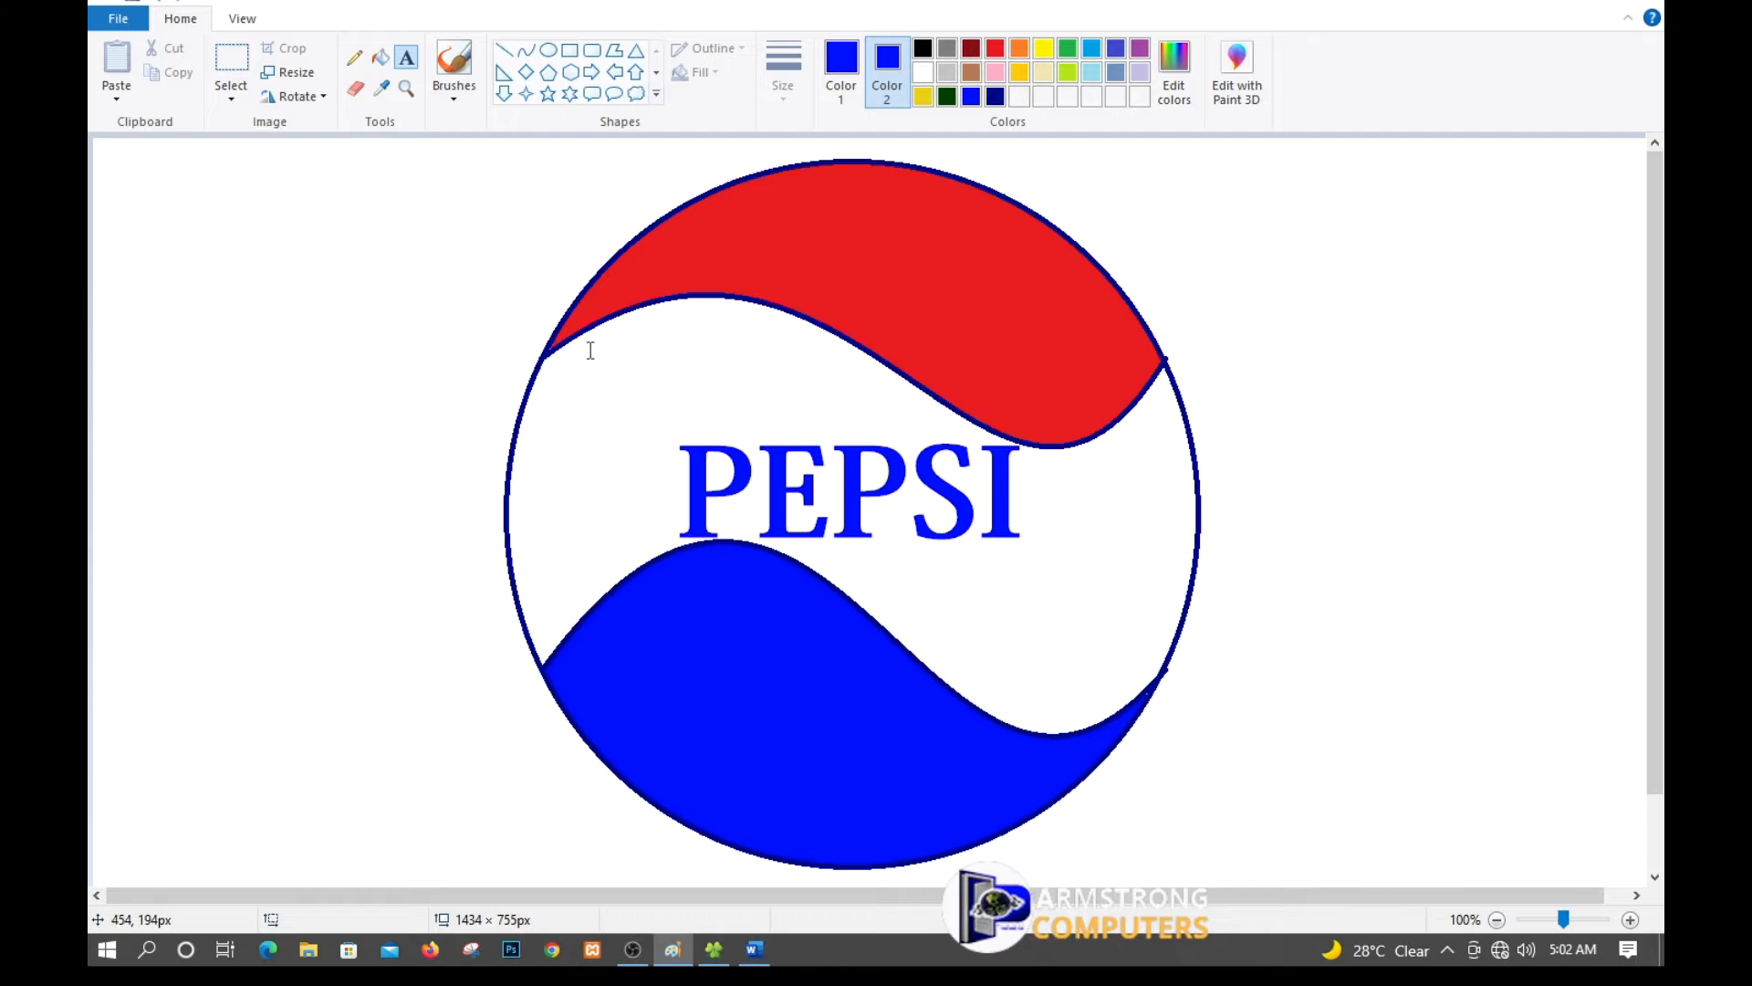
Start a new blank picture, discarding the Pepsi drawing without saving.
click(123, 20)
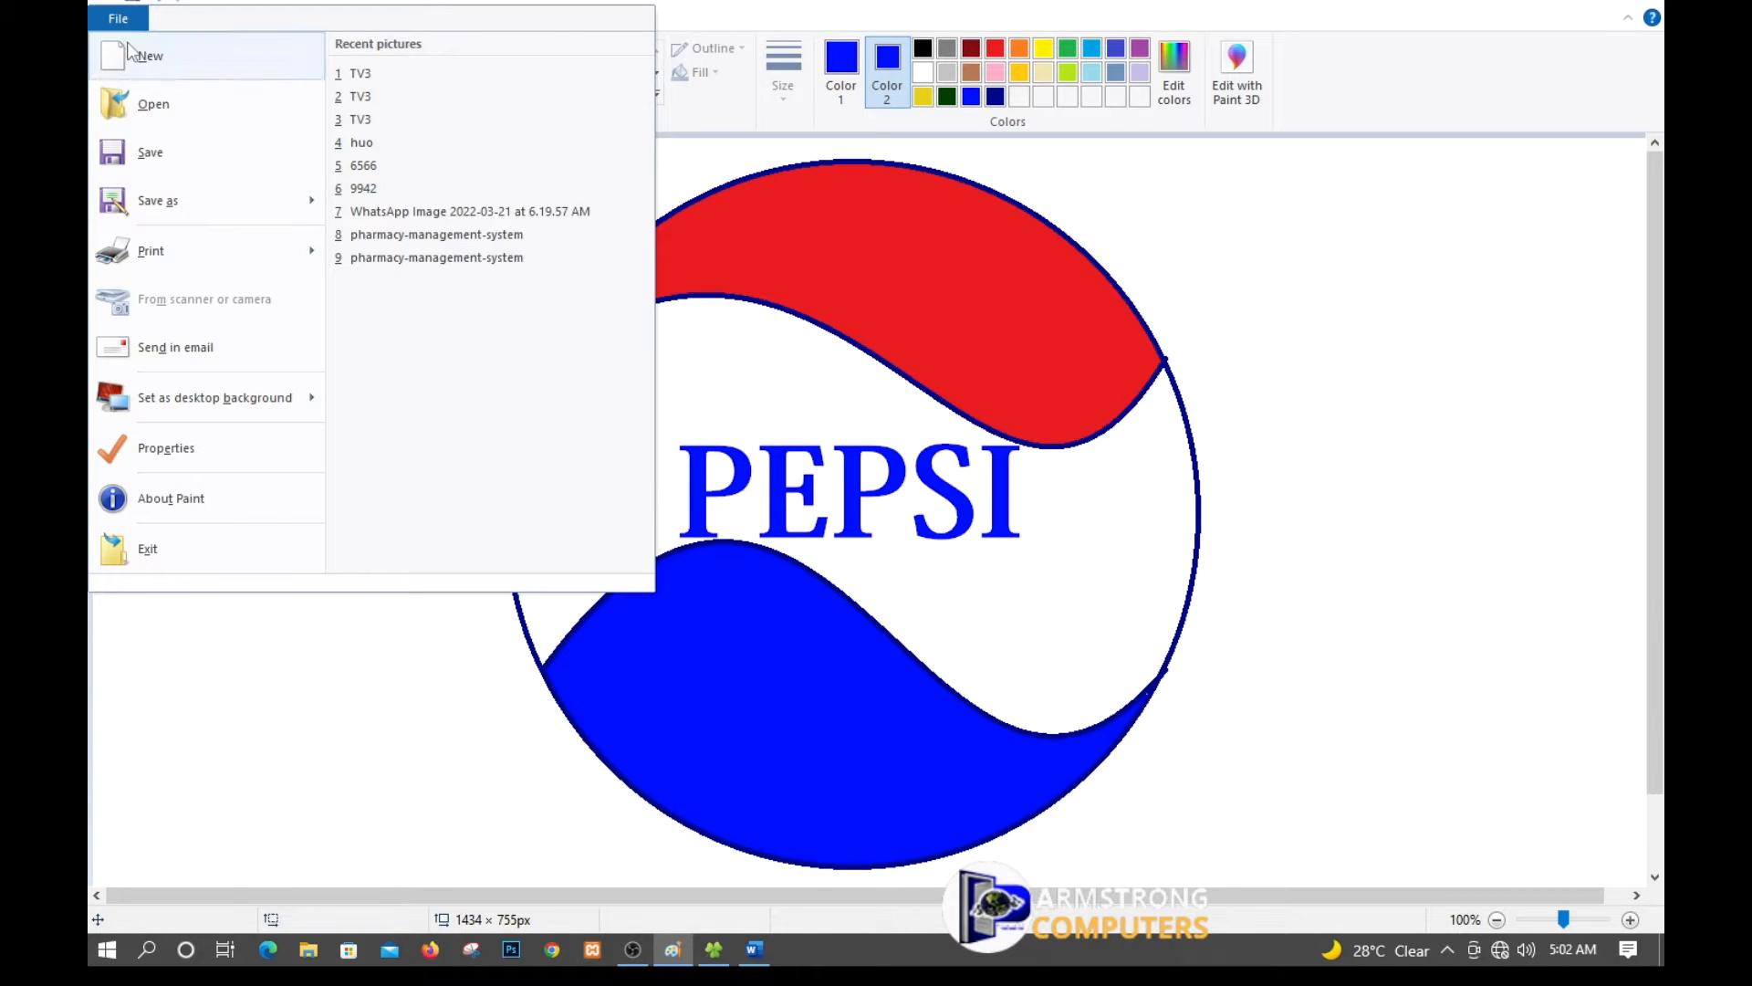
click(137, 55)
click(898, 465)
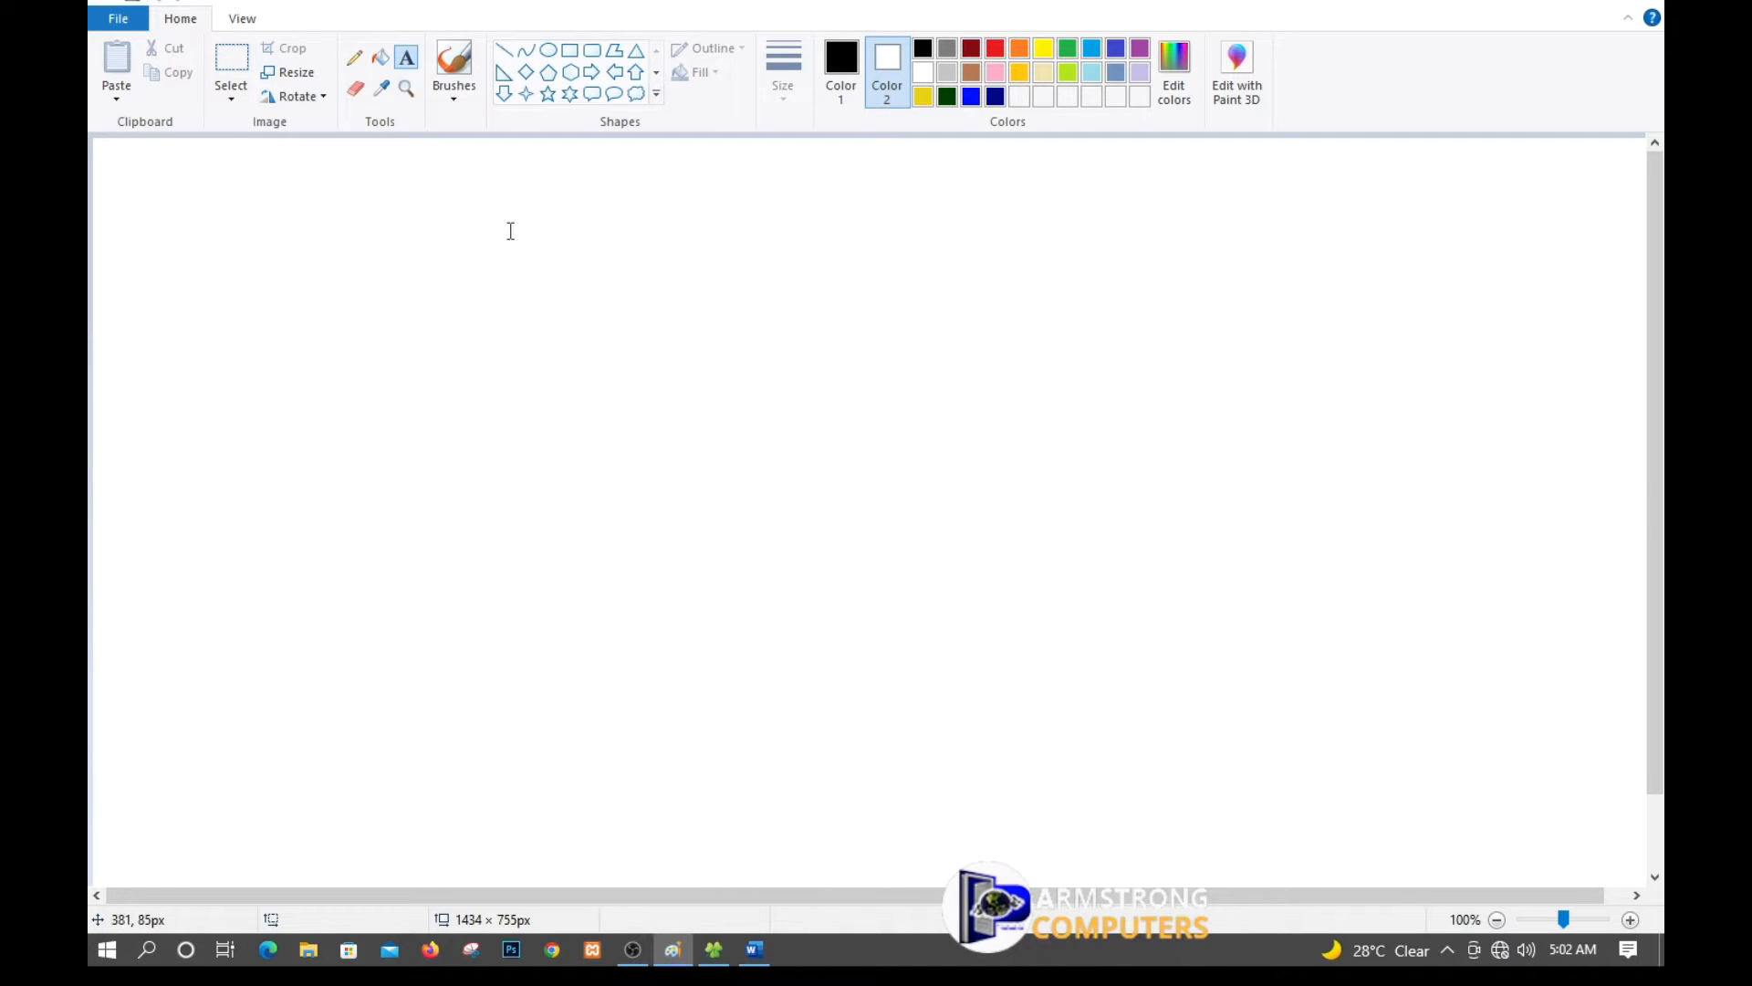
Draw a tall rectangle for the disk body with the second outline thickness.
click(572, 56)
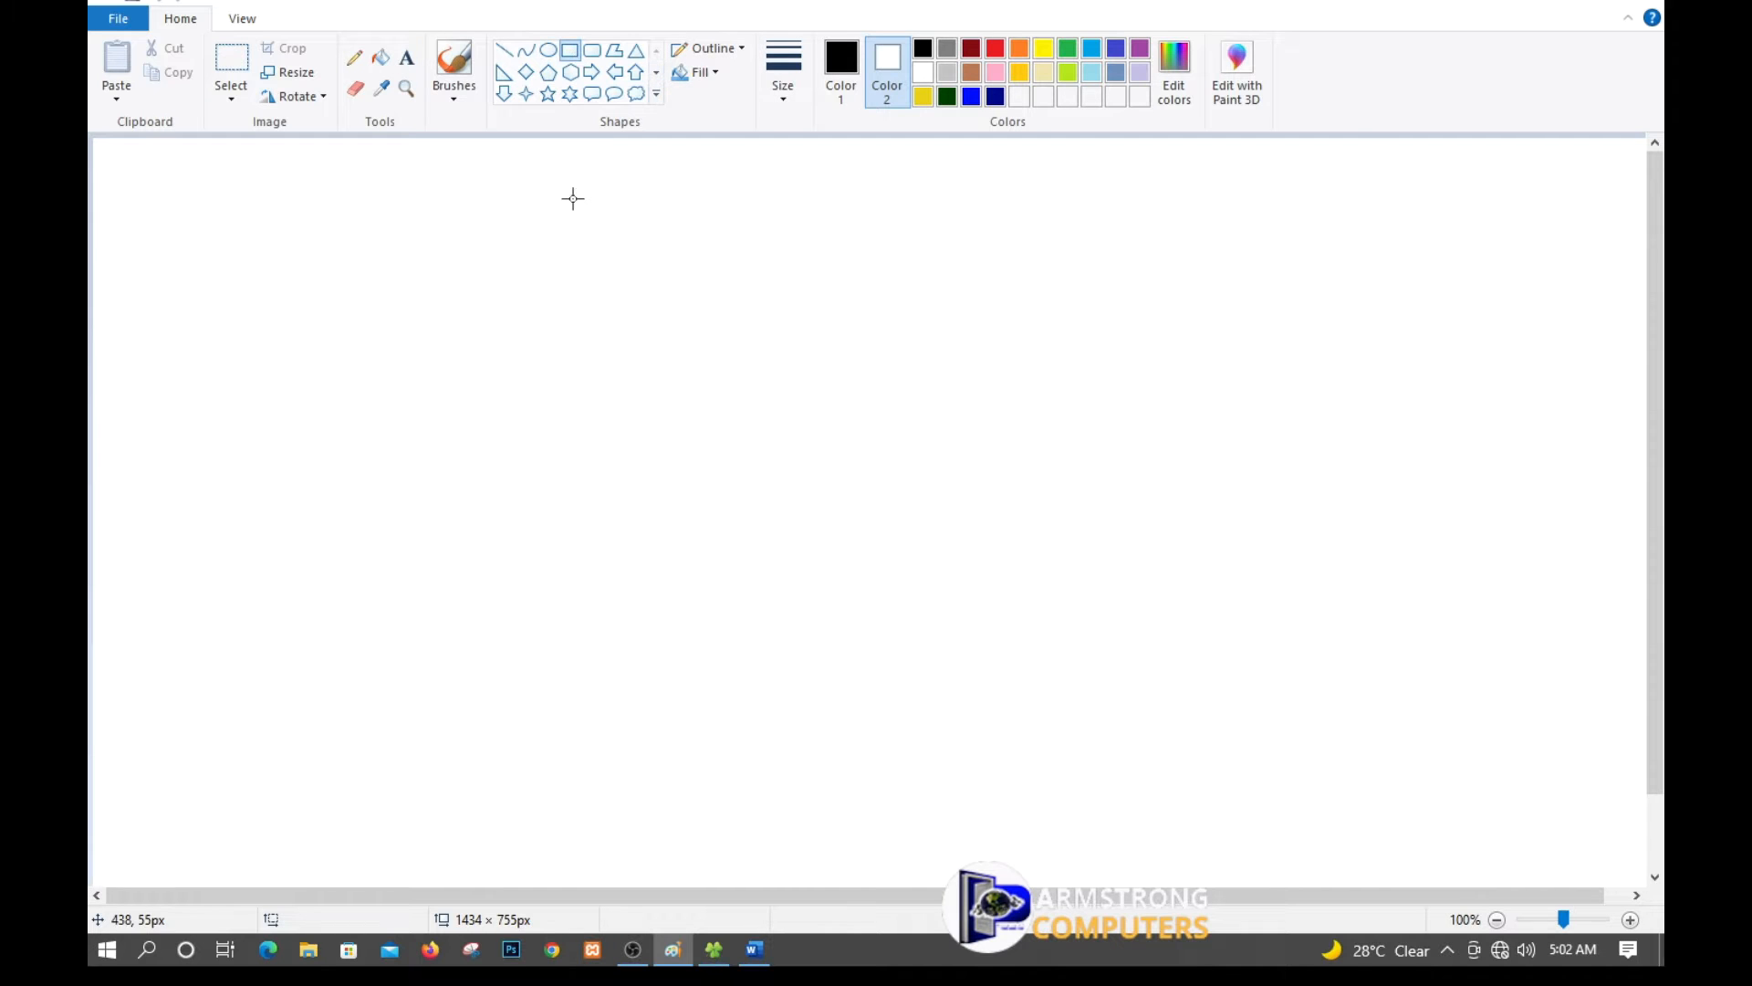
drag(527, 161, 1152, 847)
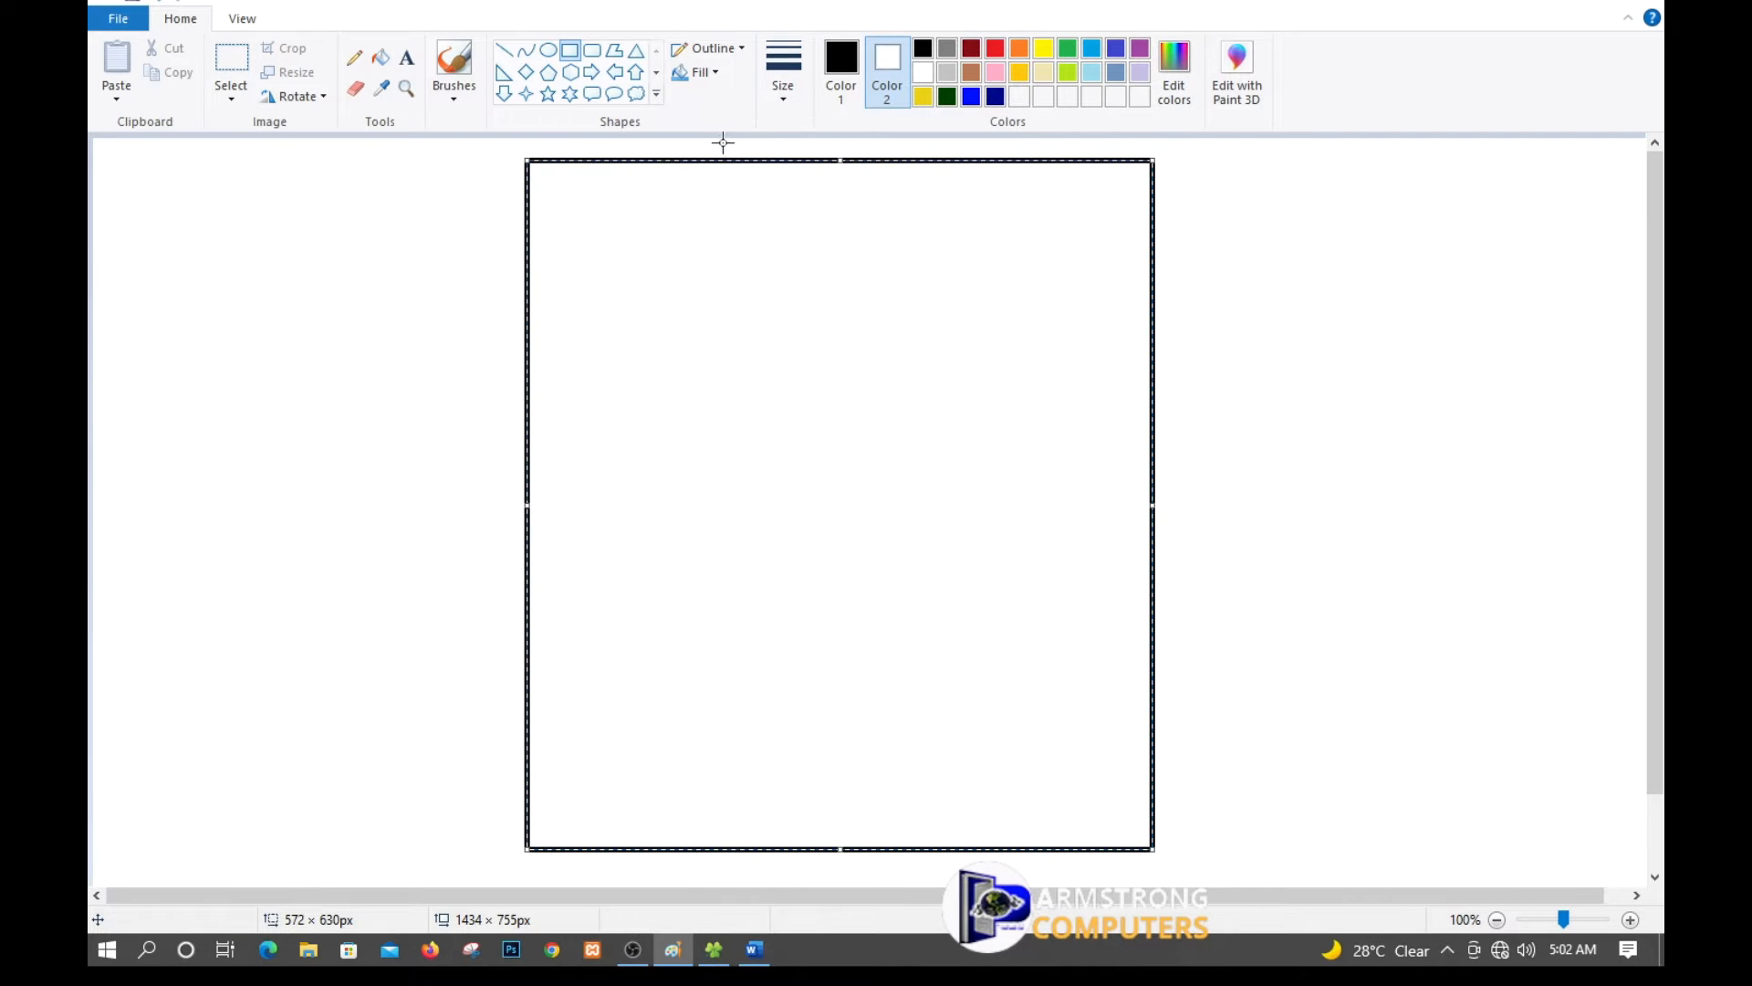
click(786, 103)
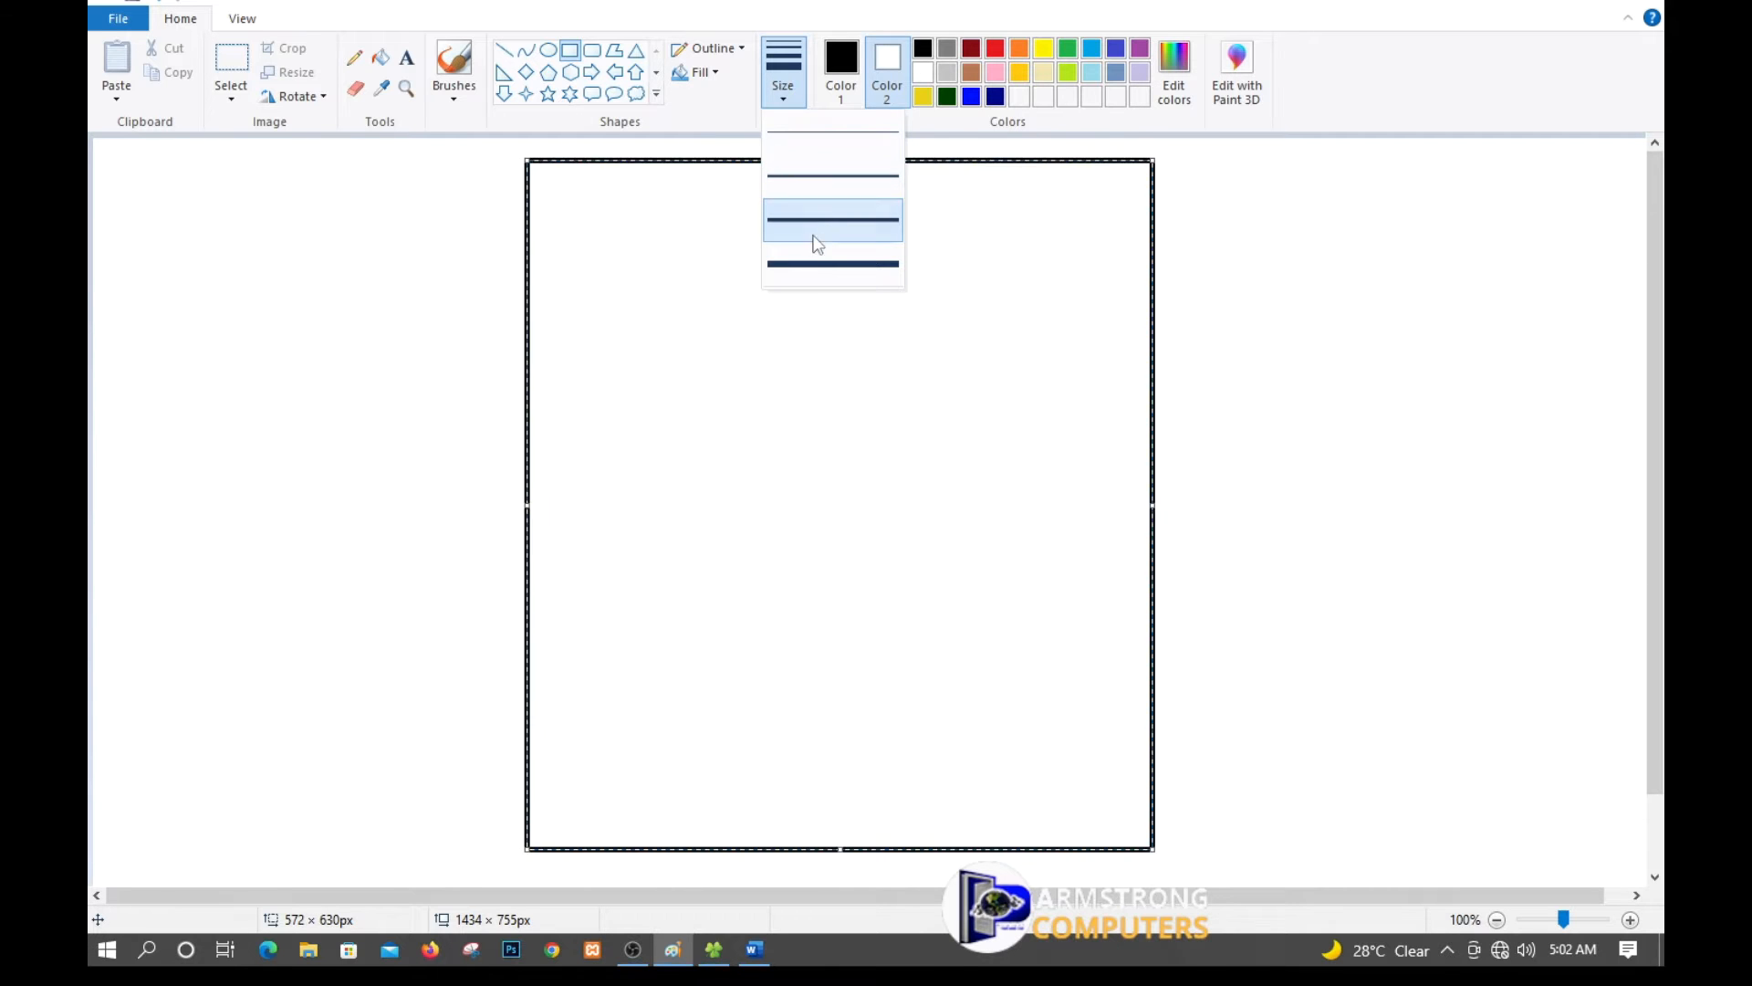
click(816, 134)
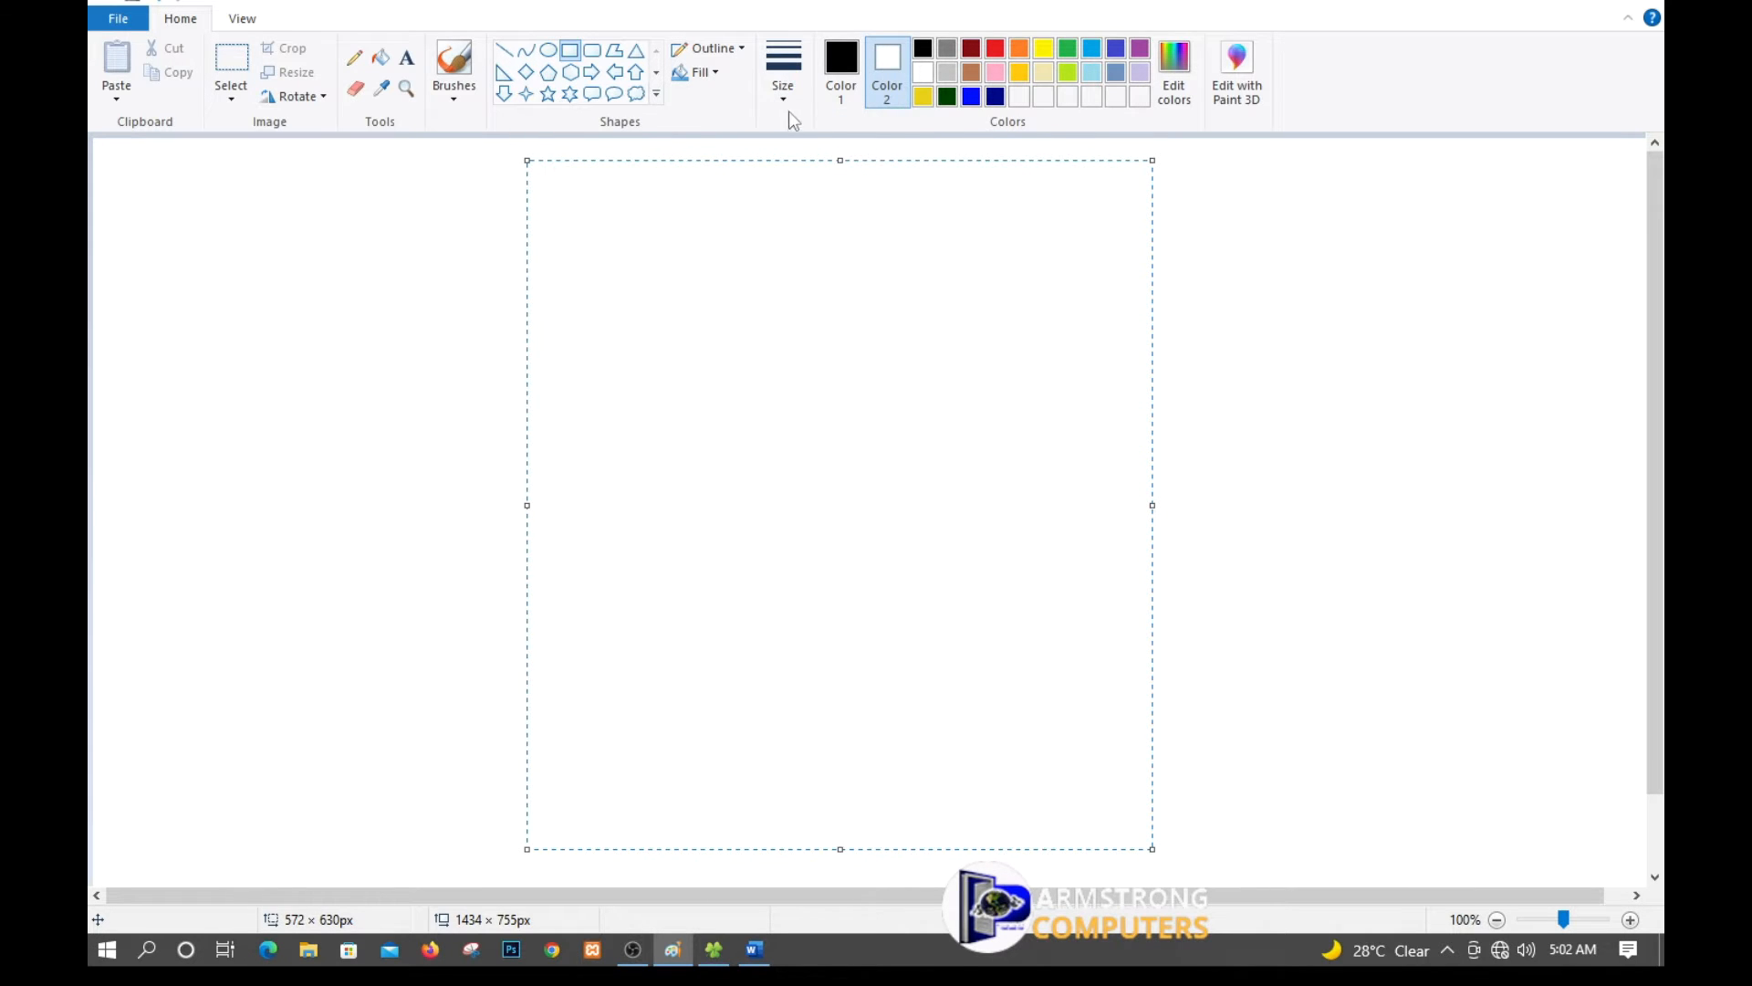
click(788, 105)
click(800, 180)
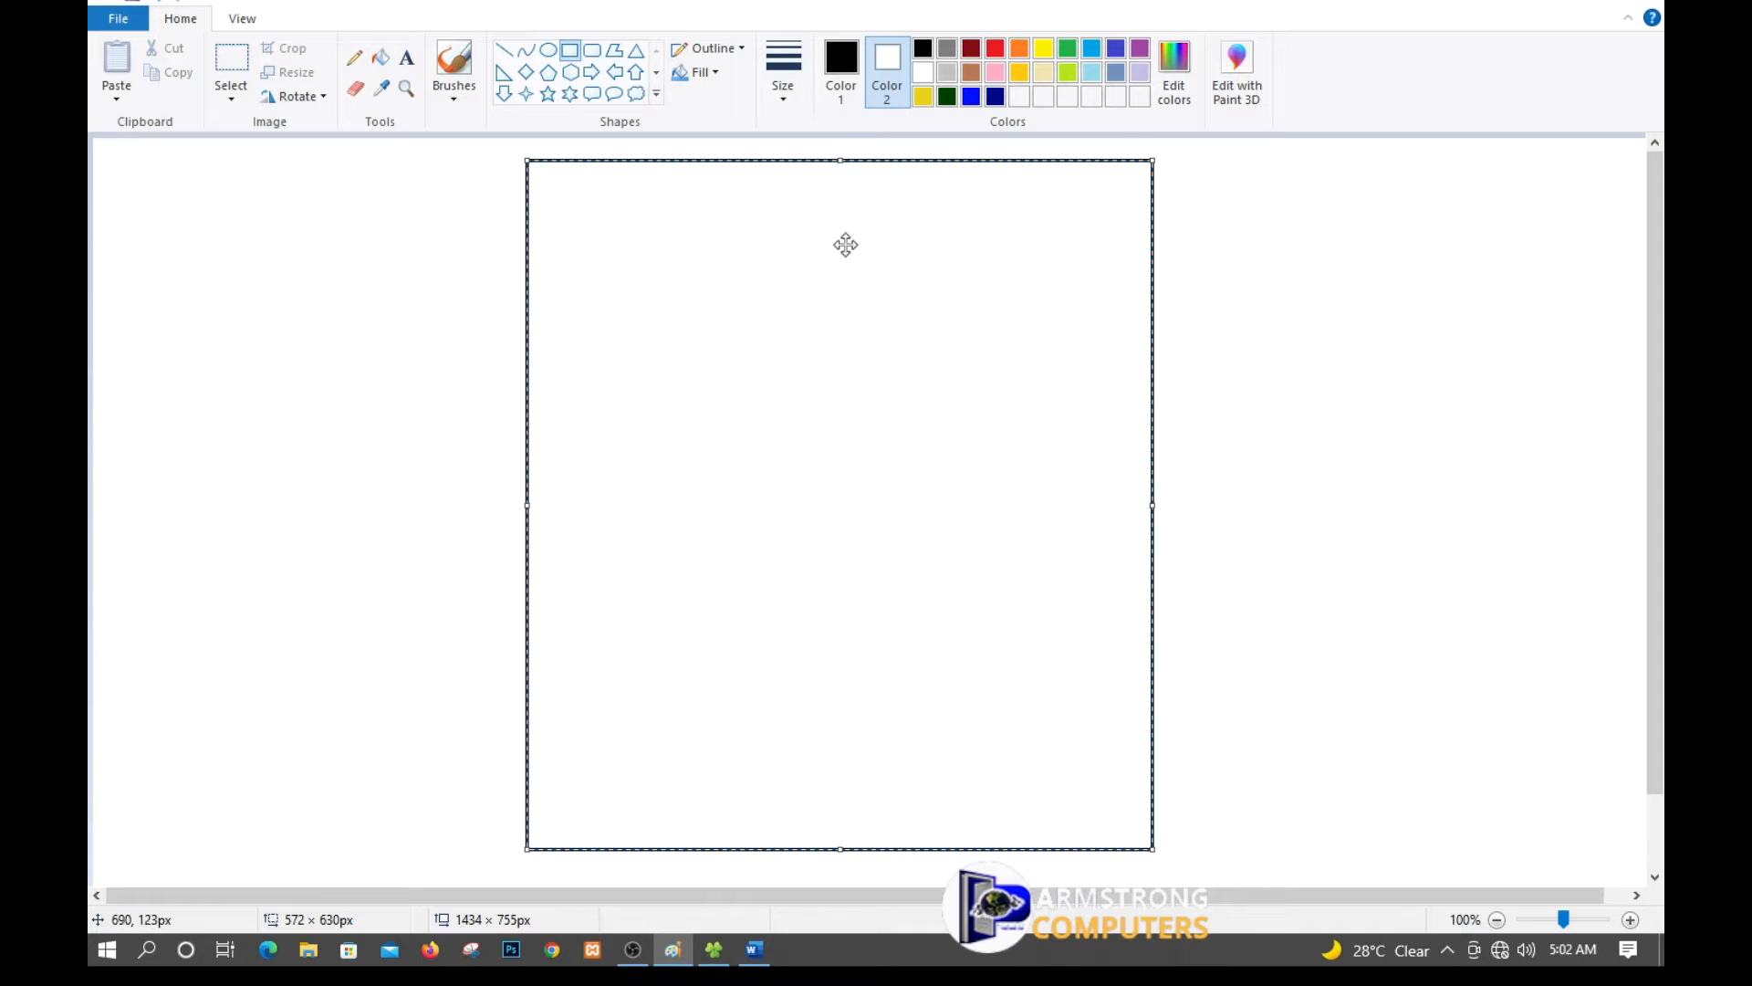
click(785, 100)
click(800, 264)
click(790, 96)
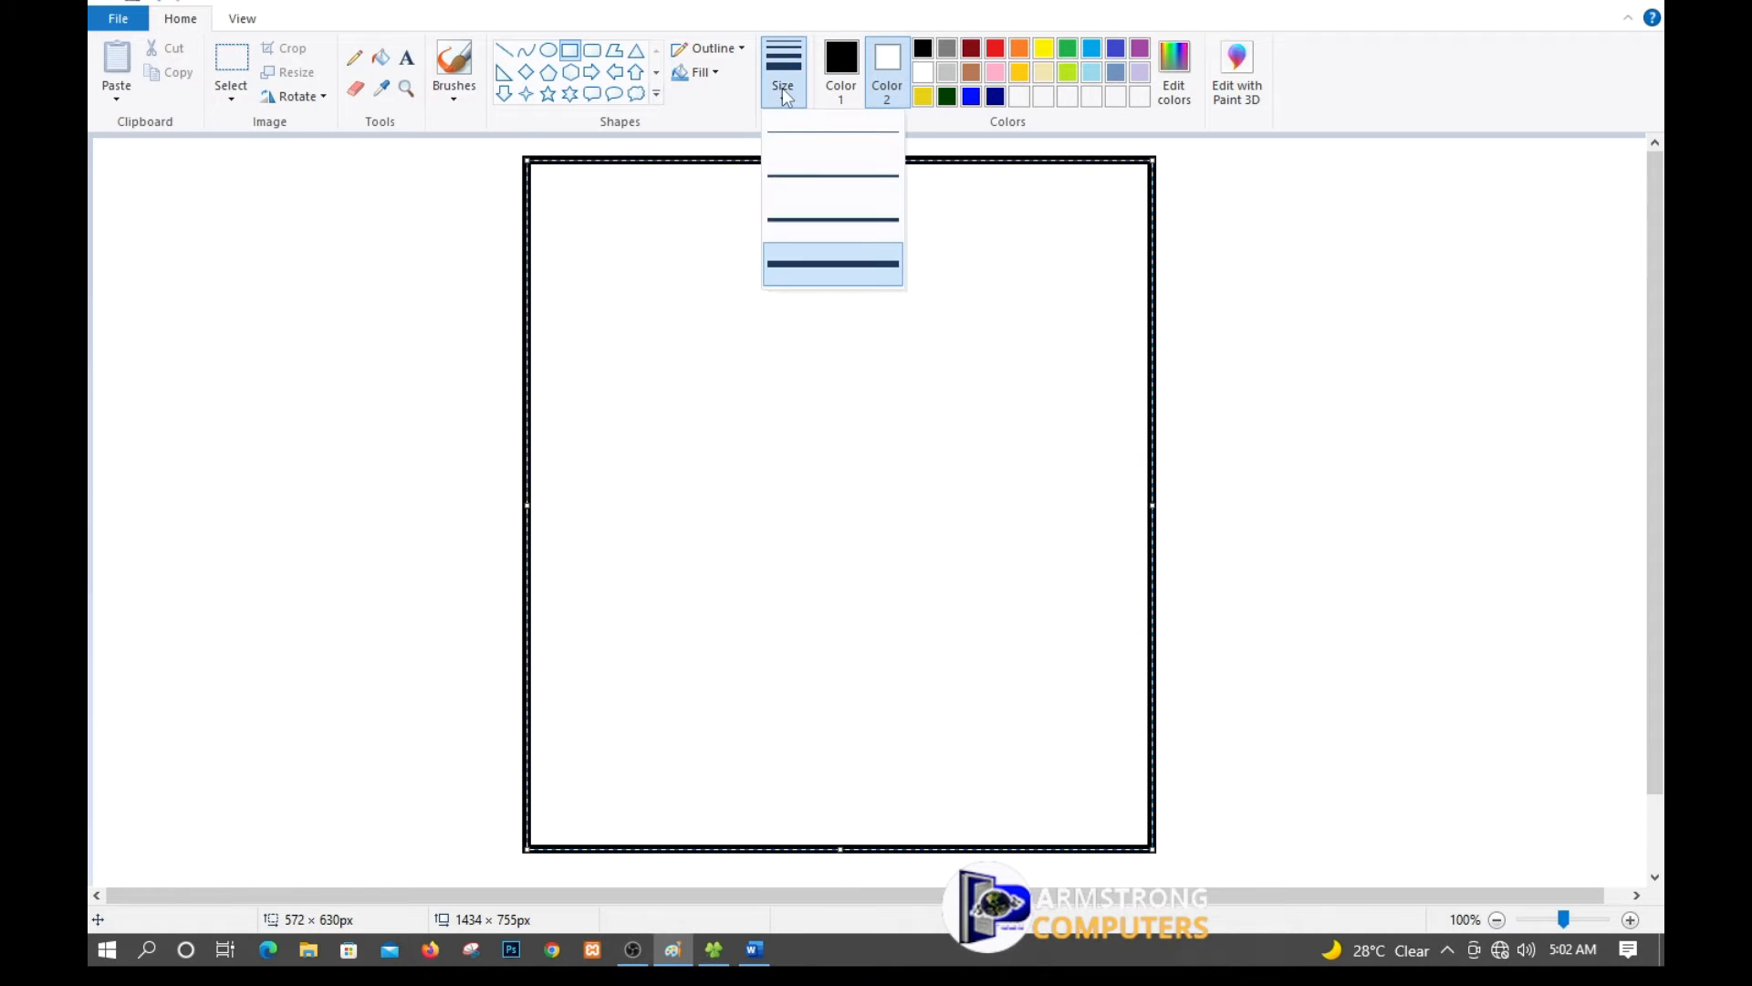
click(818, 185)
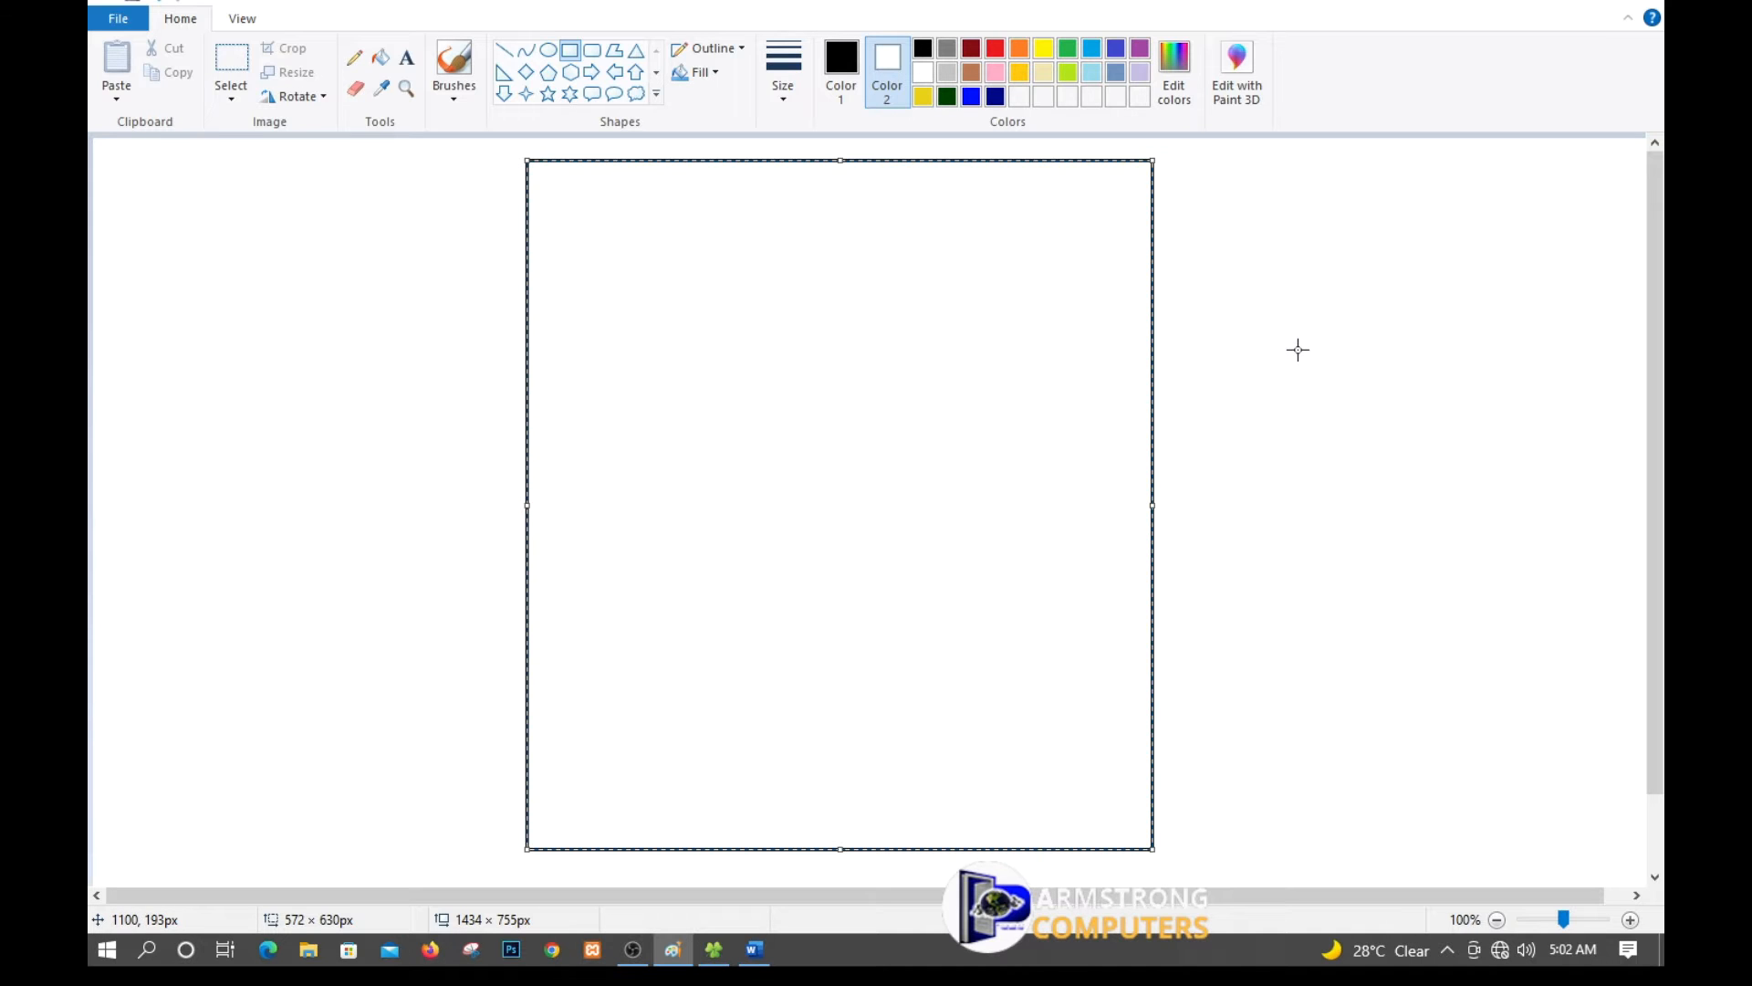
Commit the body rectangle and erase the stray dot.
click(1242, 321)
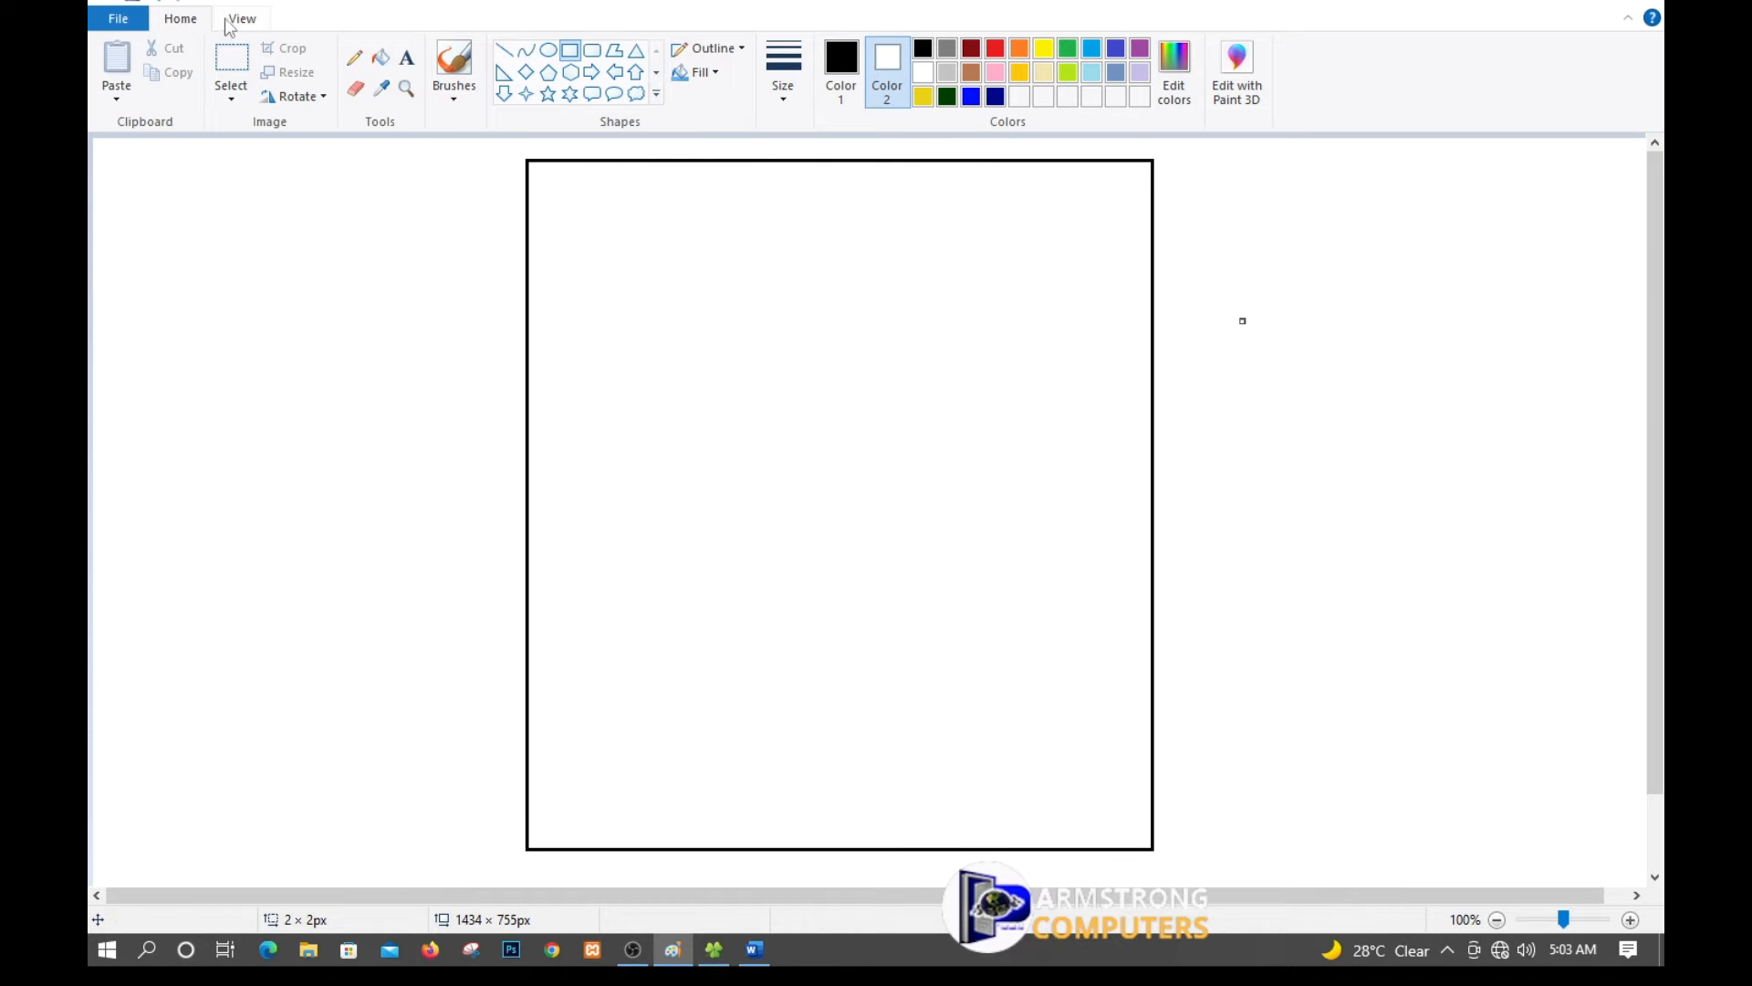
click(355, 89)
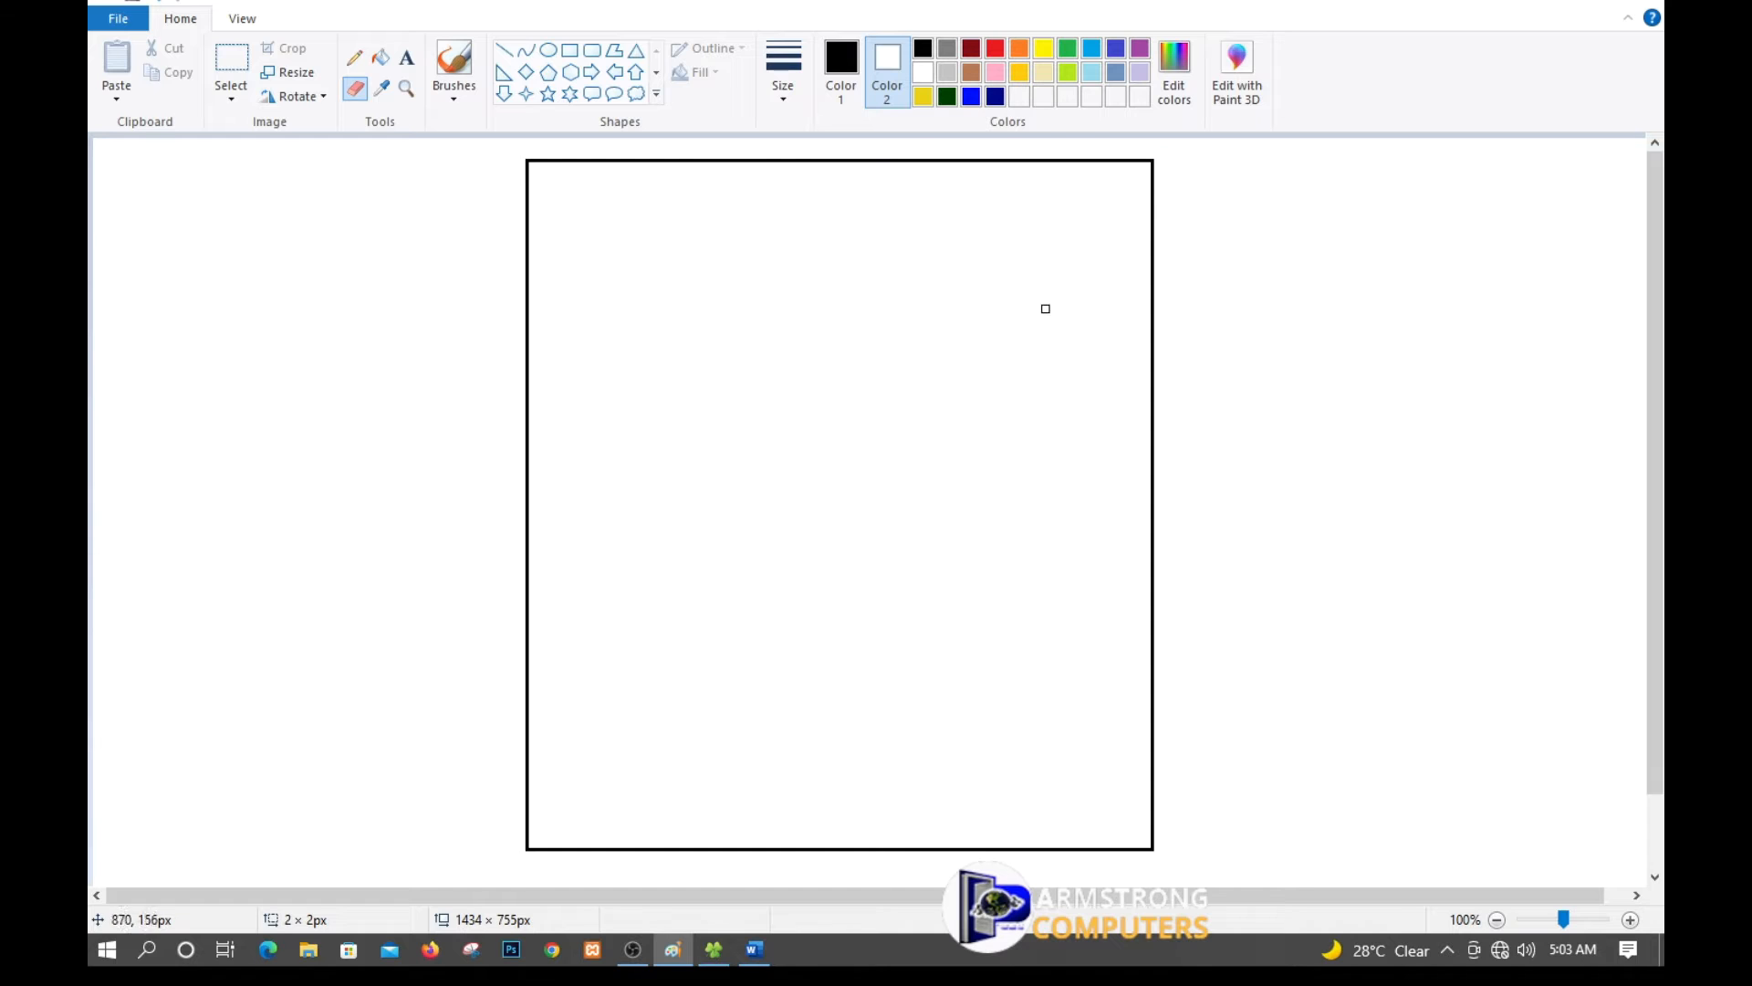
click(571, 53)
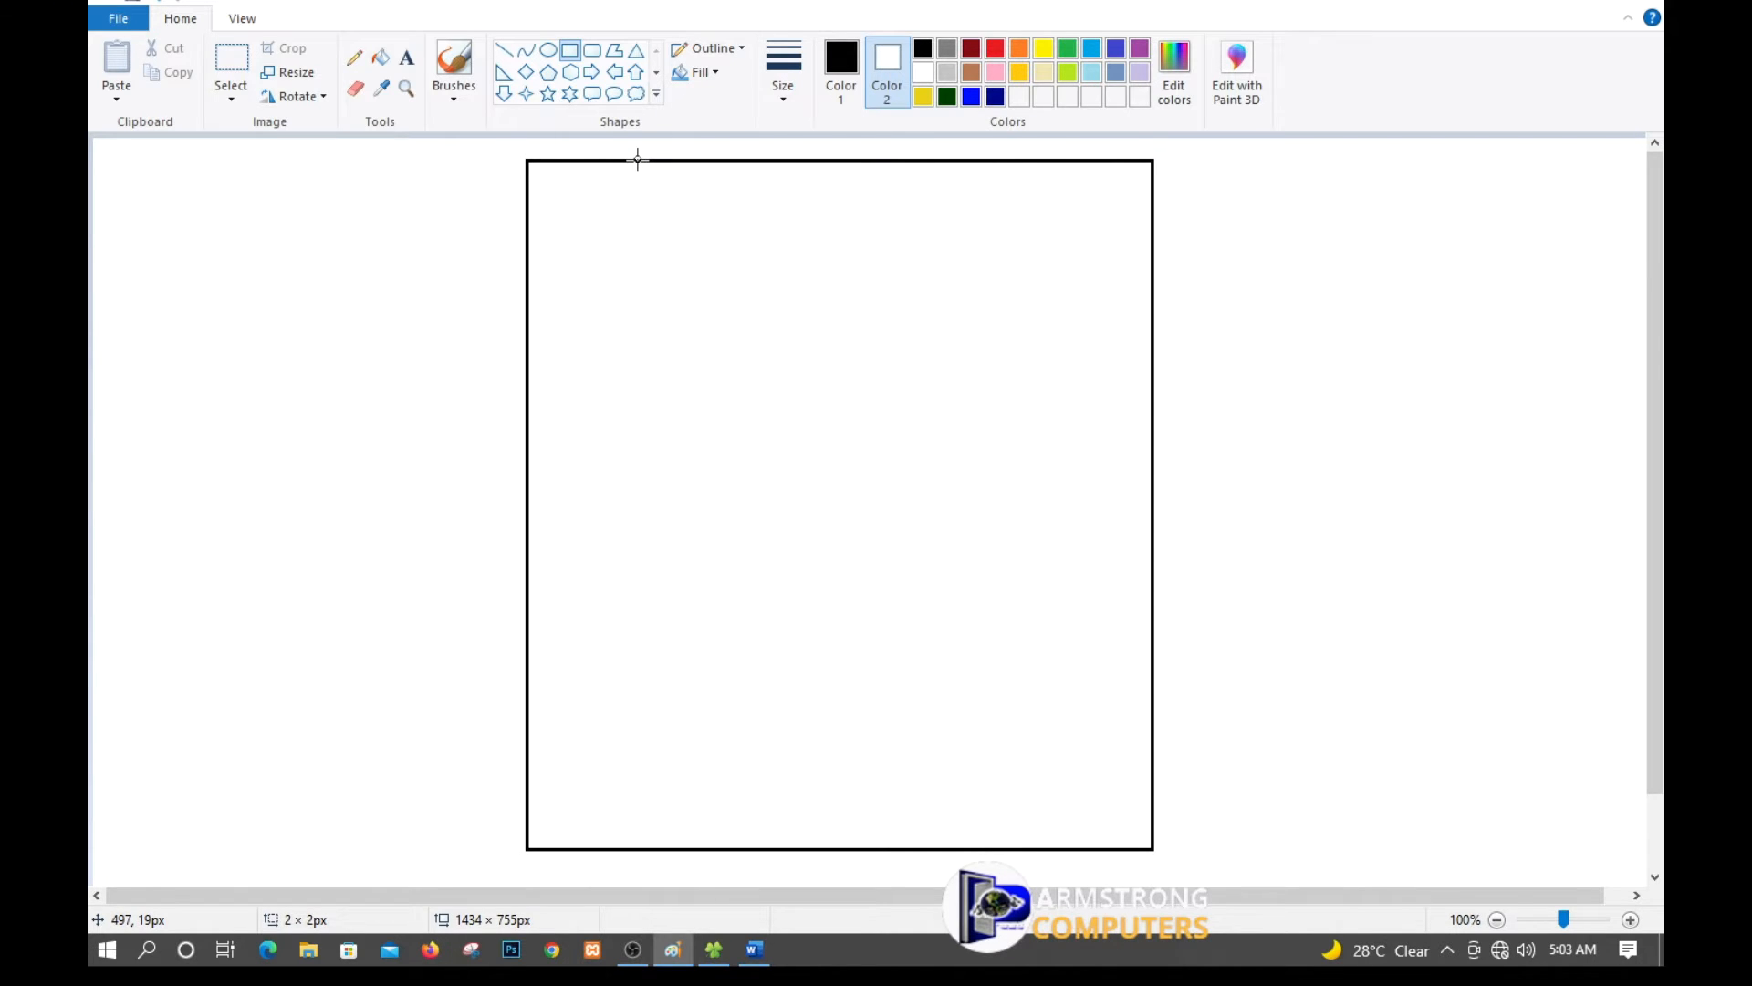
Draw a wide shutter rectangle down from the body's top edge, narrowing its left side.
drag(637, 158, 1019, 351)
key(Down)
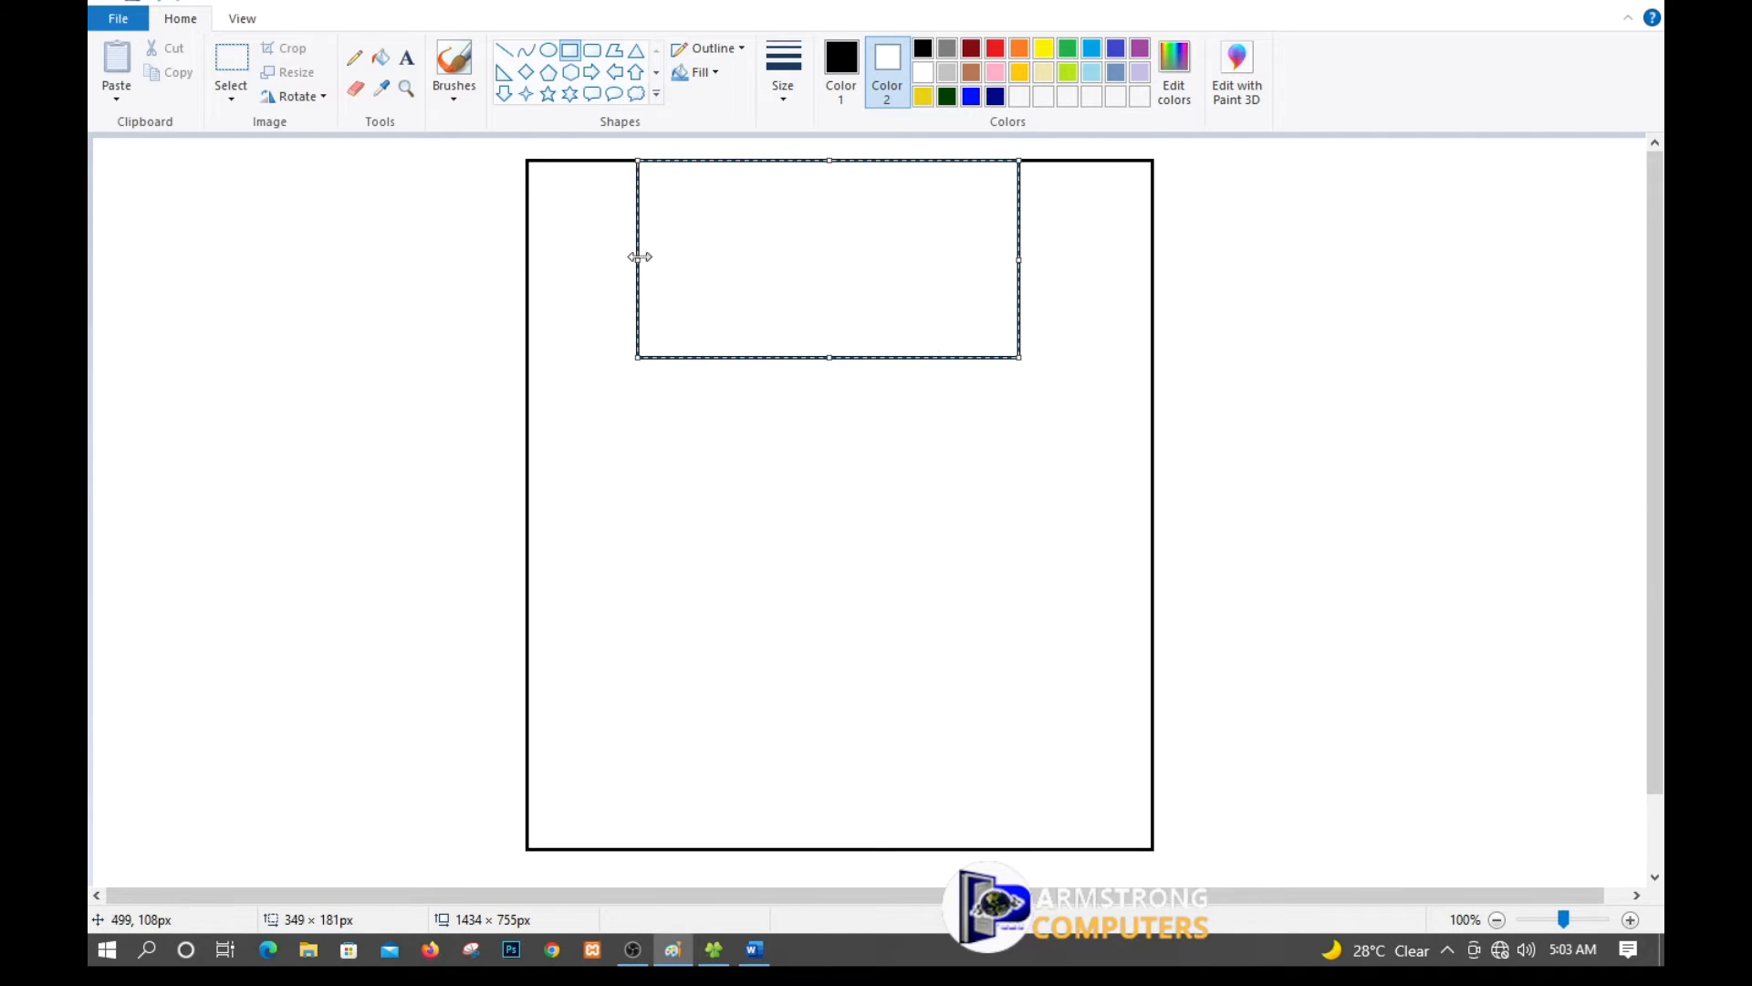
drag(640, 256, 645, 257)
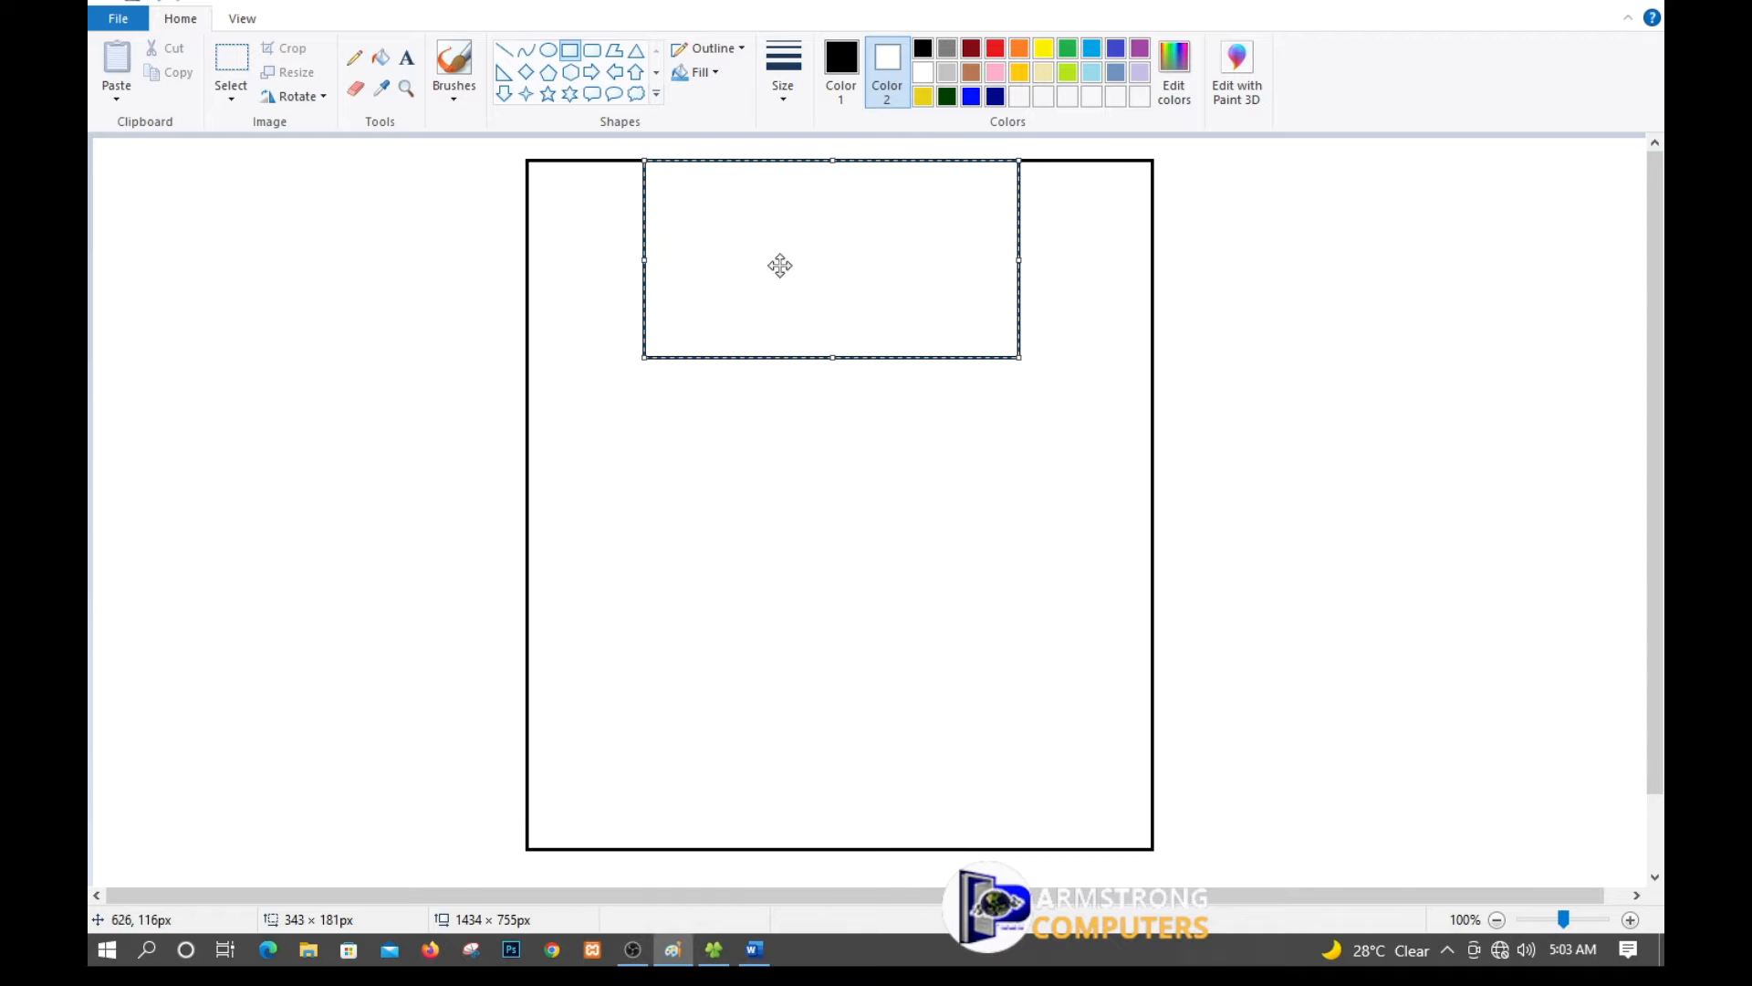
click(1282, 392)
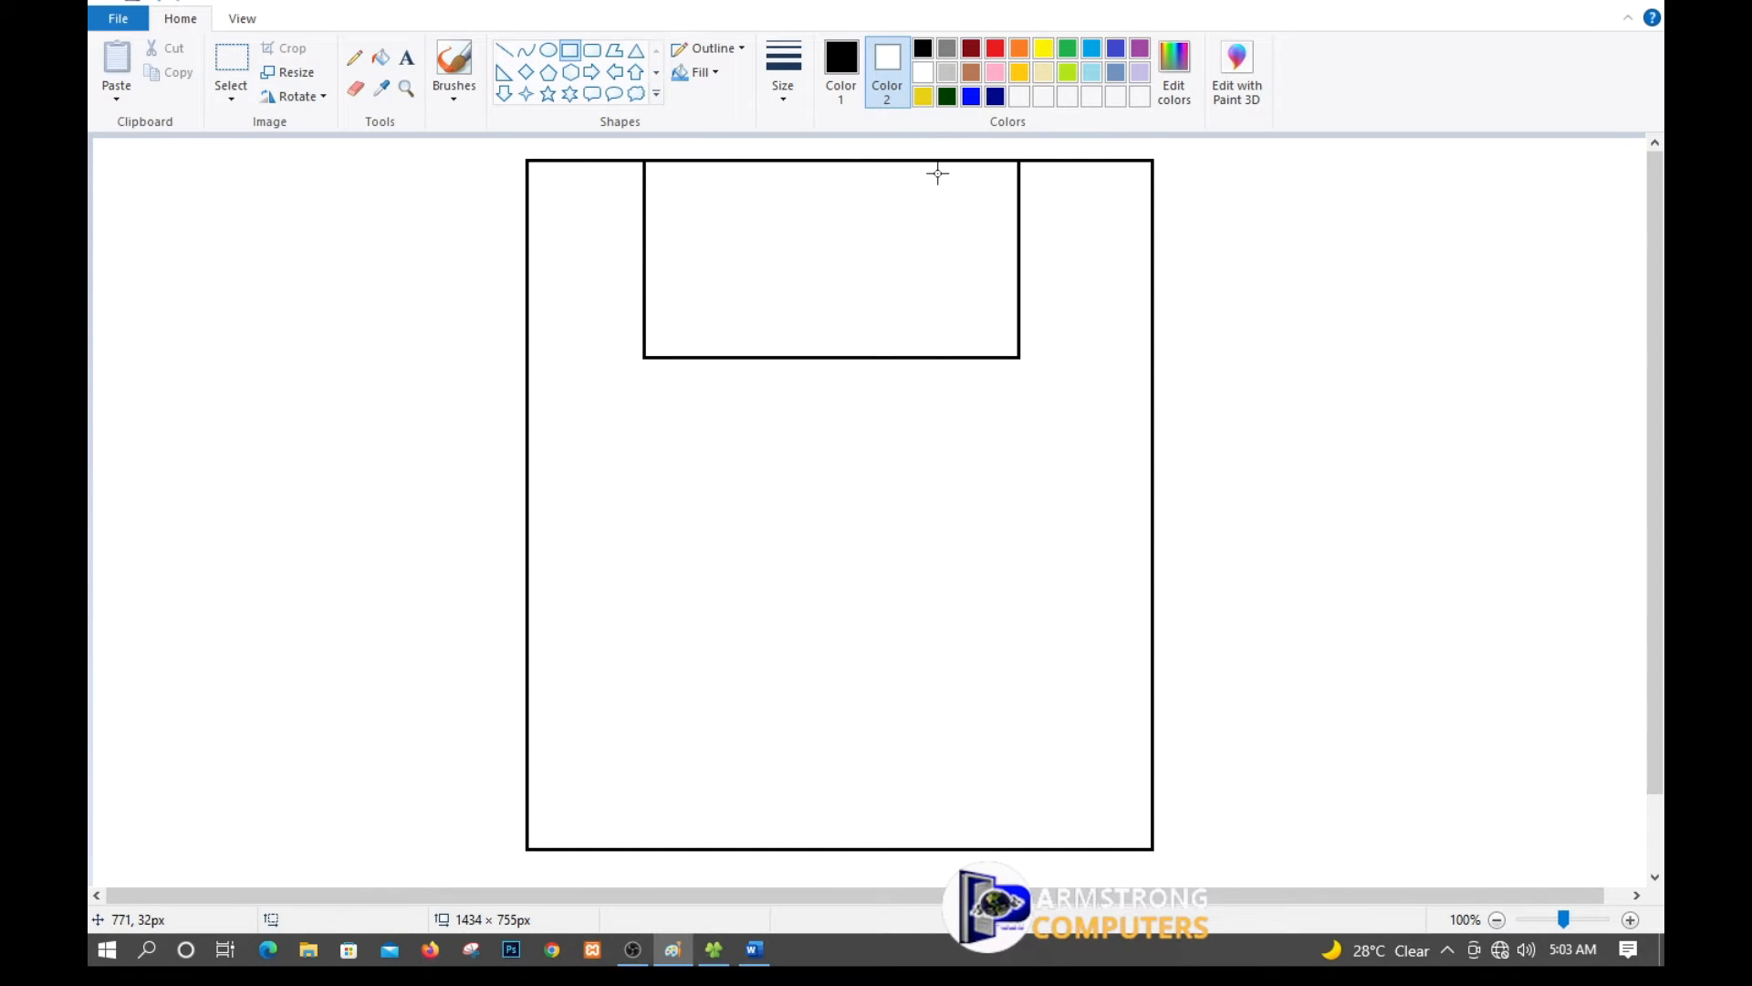
Draw a narrow upright slot inside the shutter's right side.
drag(938, 173, 1007, 344)
click(1240, 331)
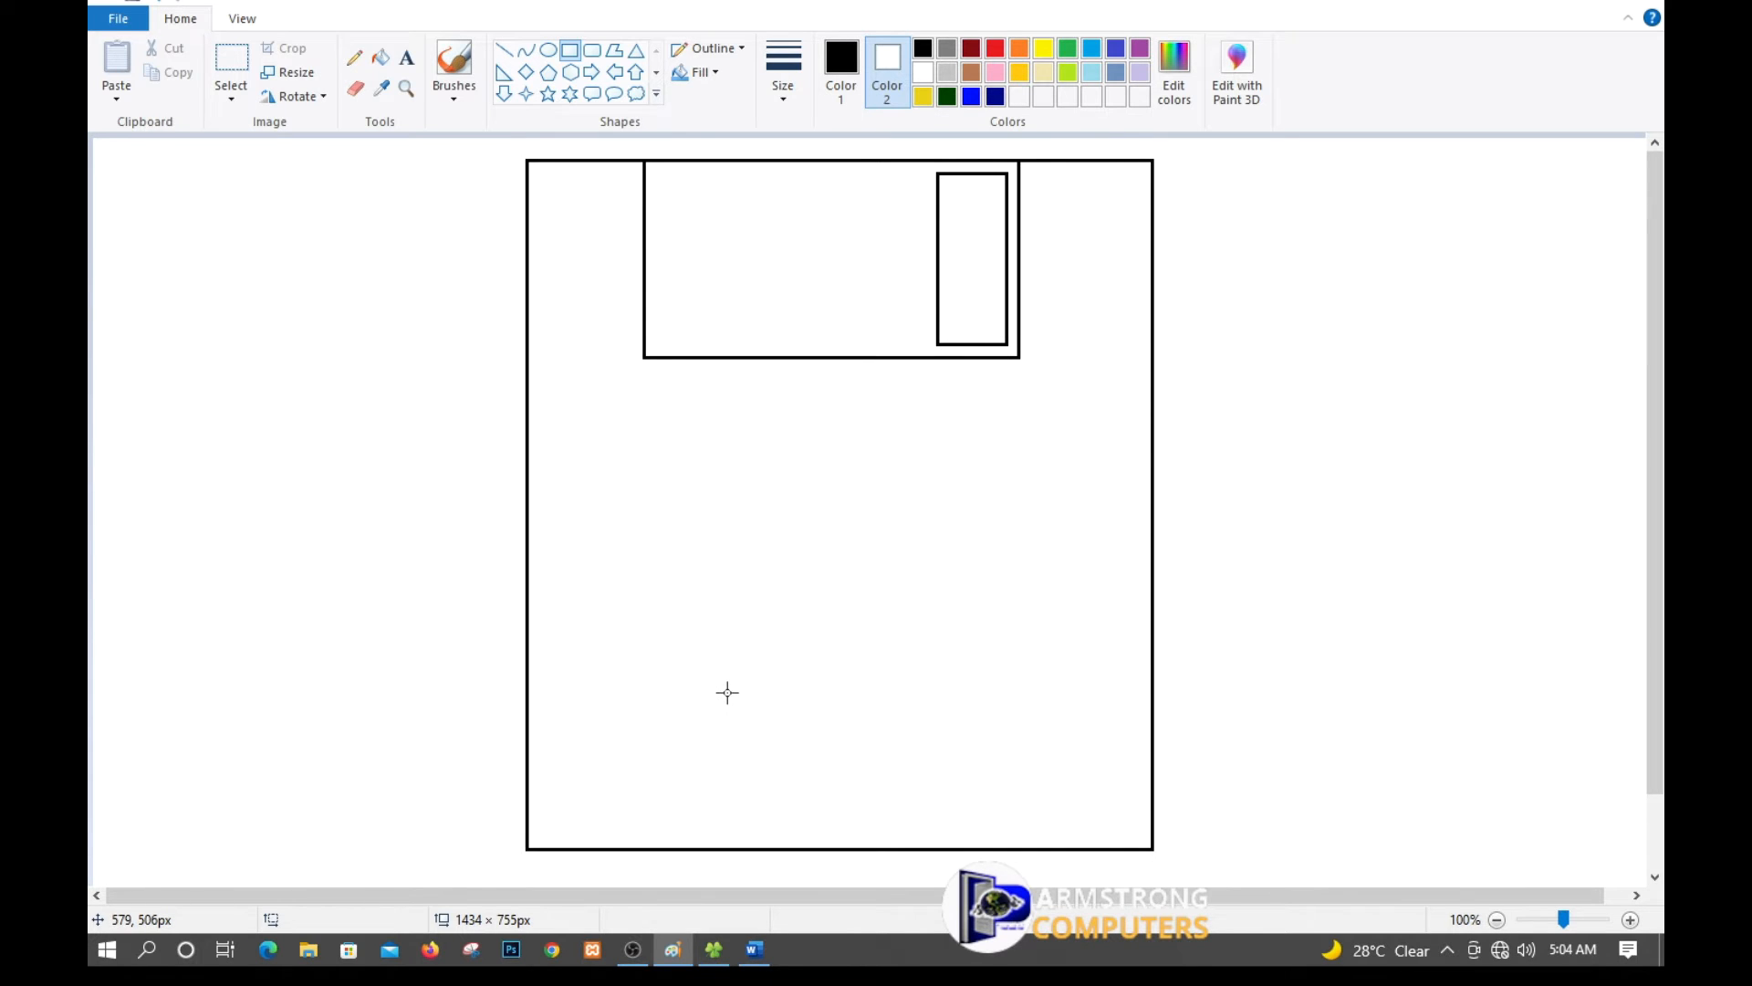
click(596, 54)
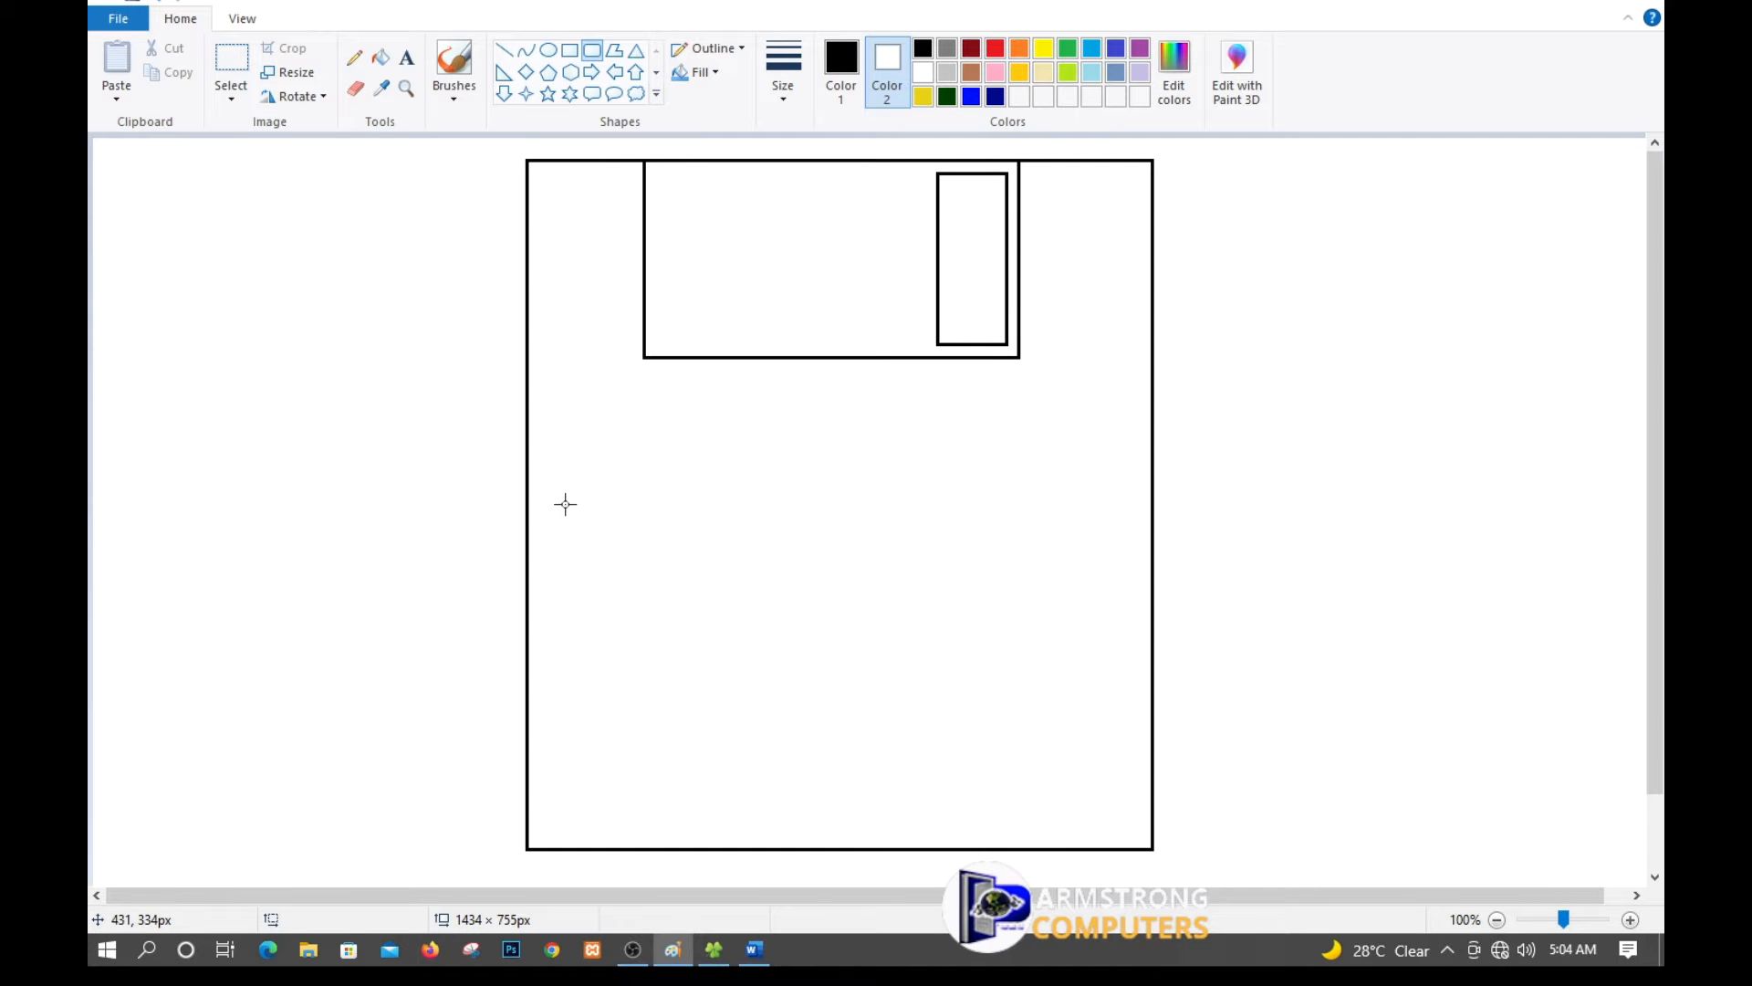
Drag a rounded rectangle over the lower body, raise its top edge slightly, and commit it.
drag(566, 496, 1112, 826)
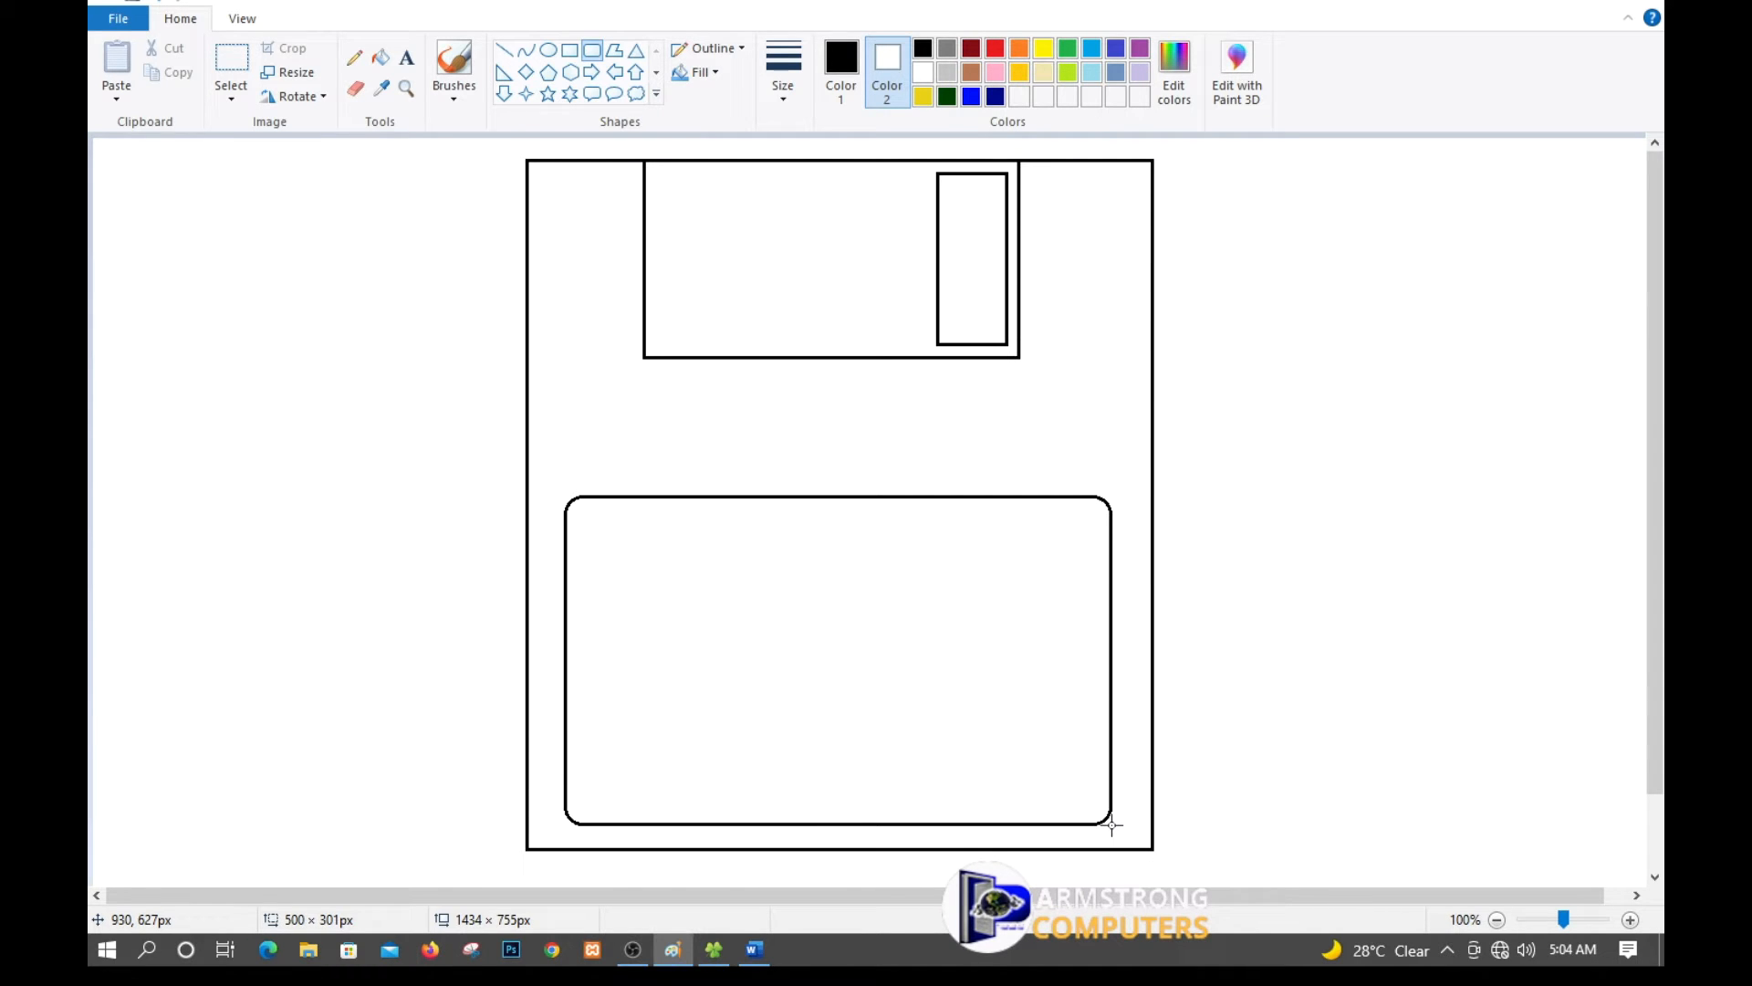
drag(1111, 825, 1115, 830)
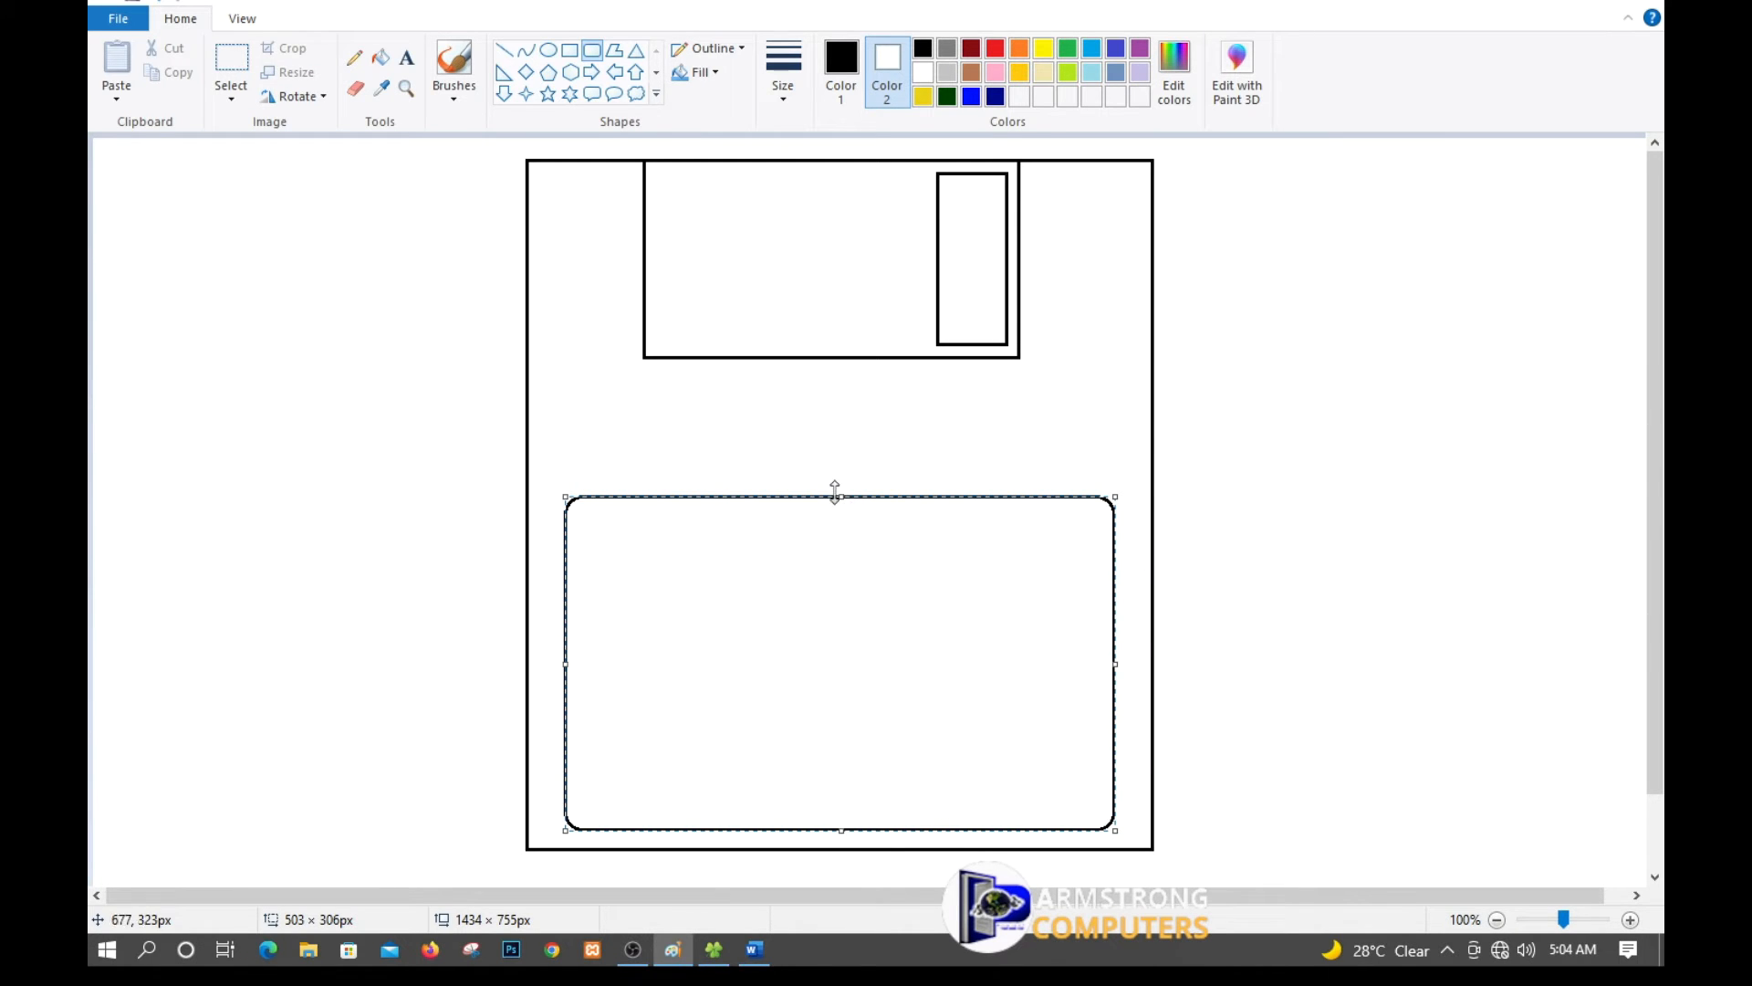
drag(835, 494, 835, 488)
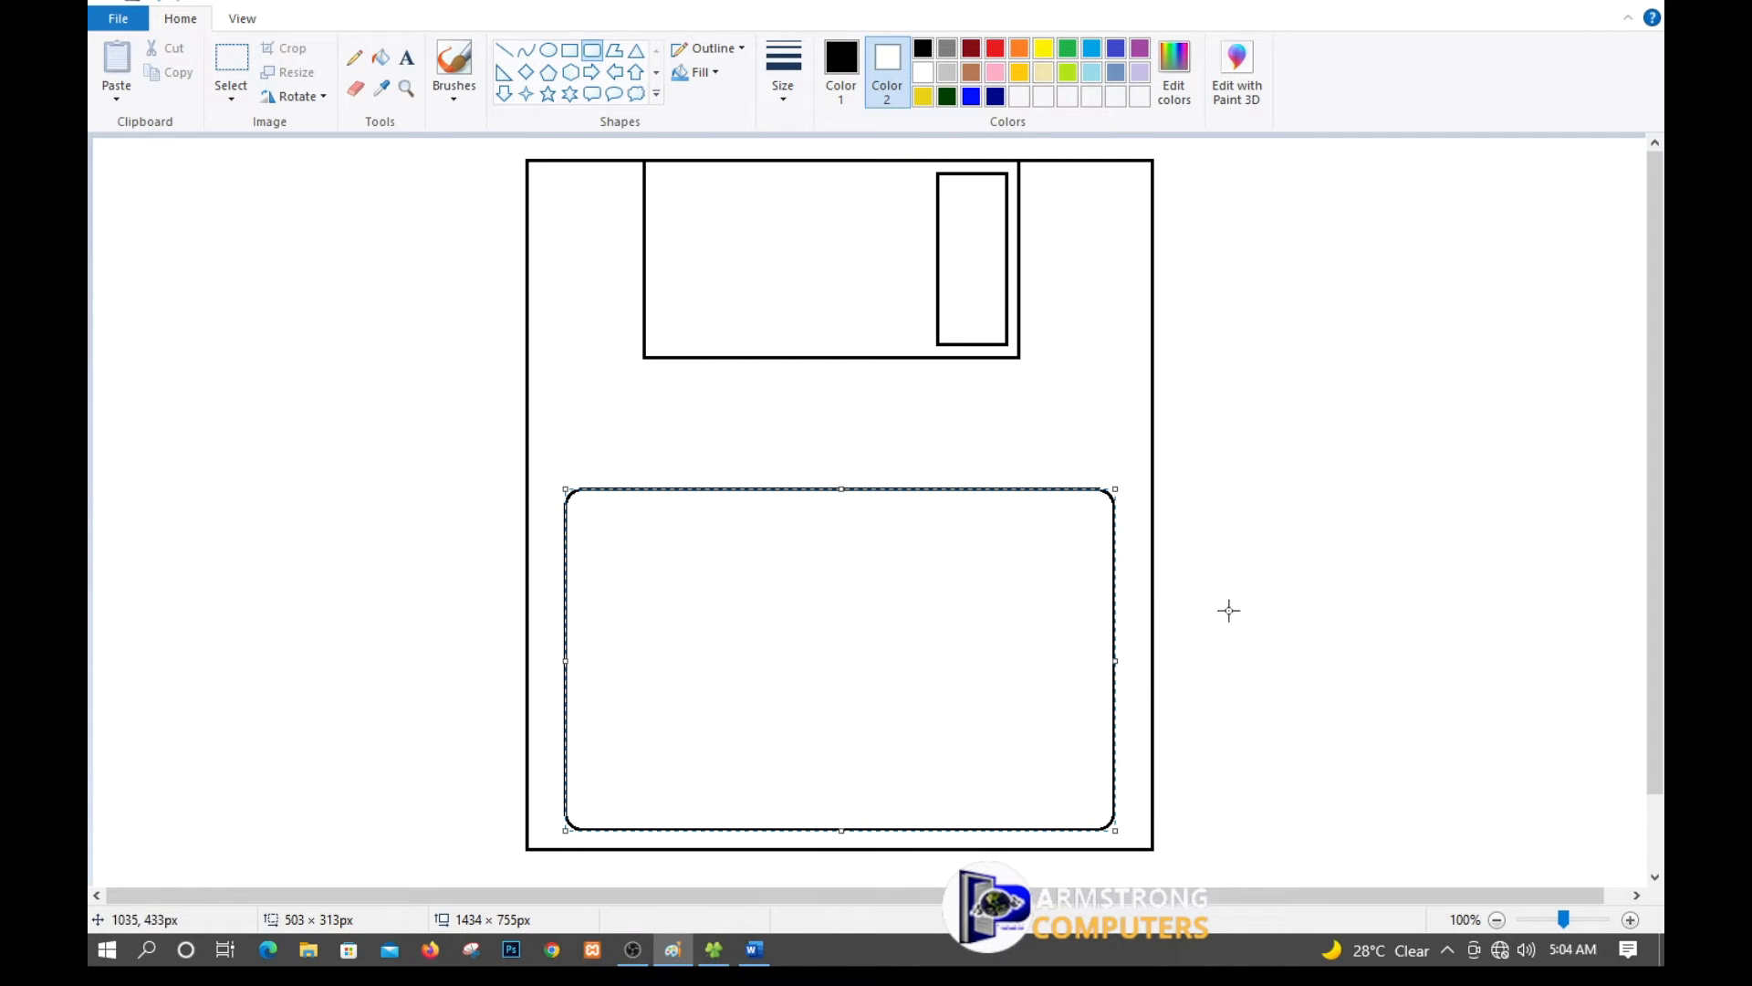
click(1297, 552)
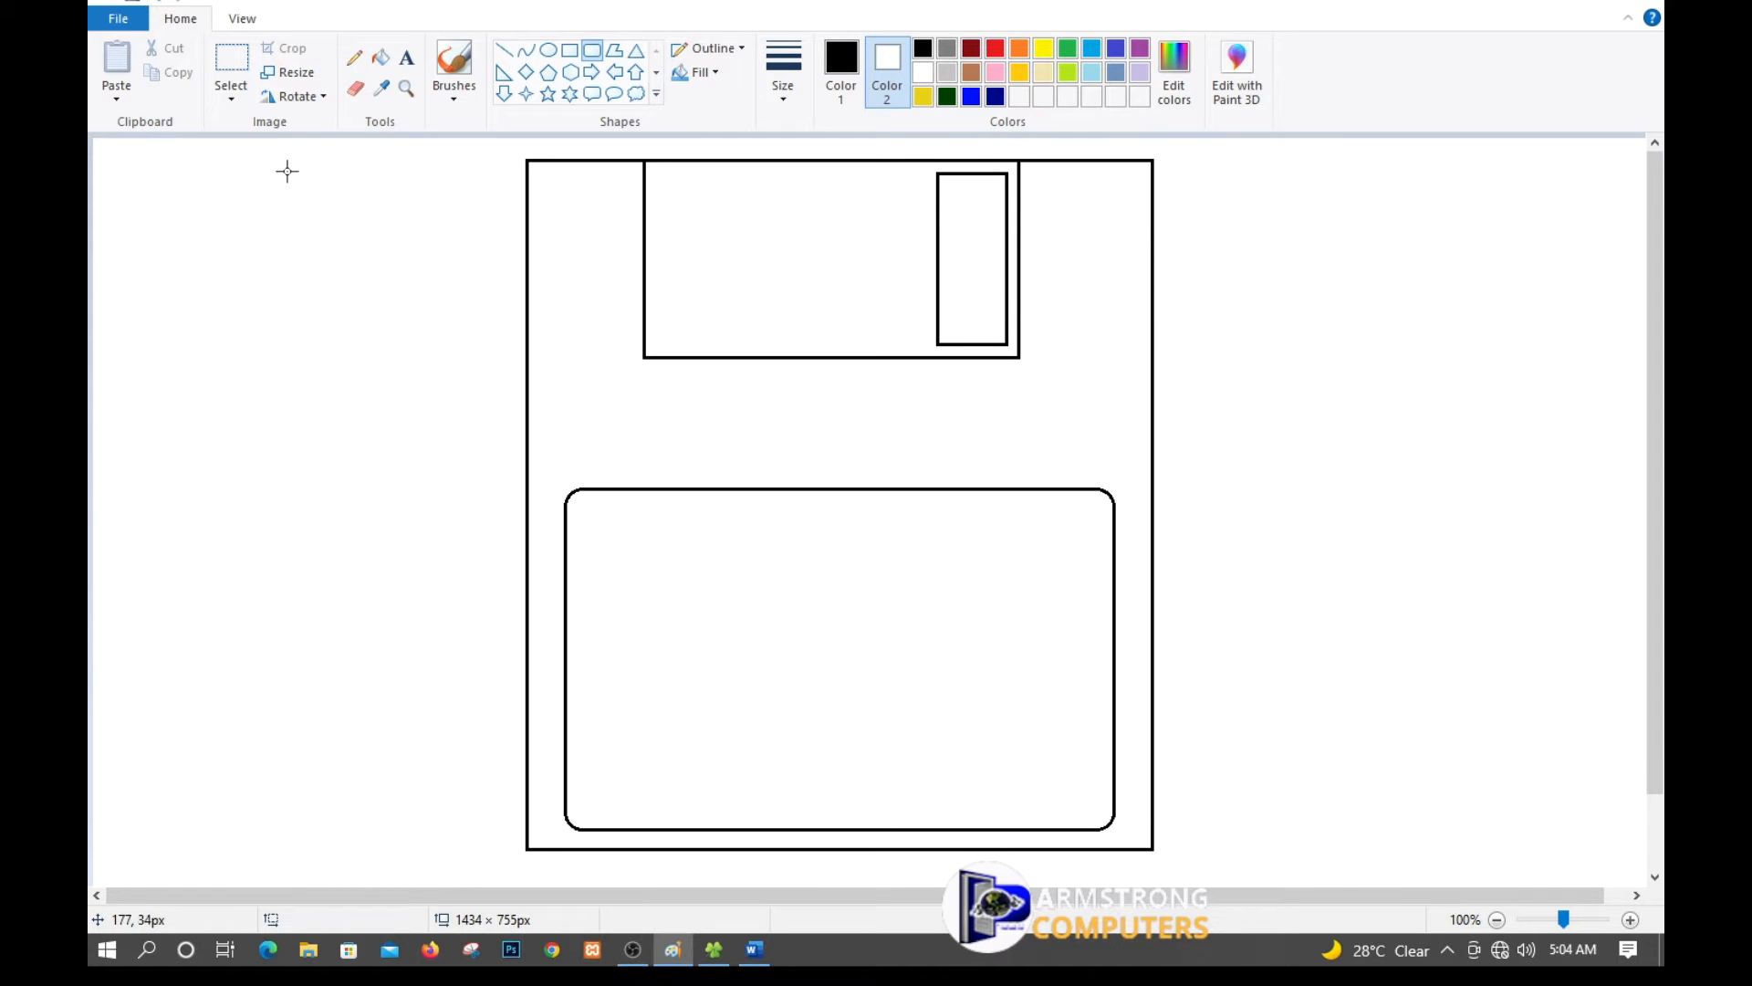
Create a text box over the label area and set the font size to 20.
click(408, 62)
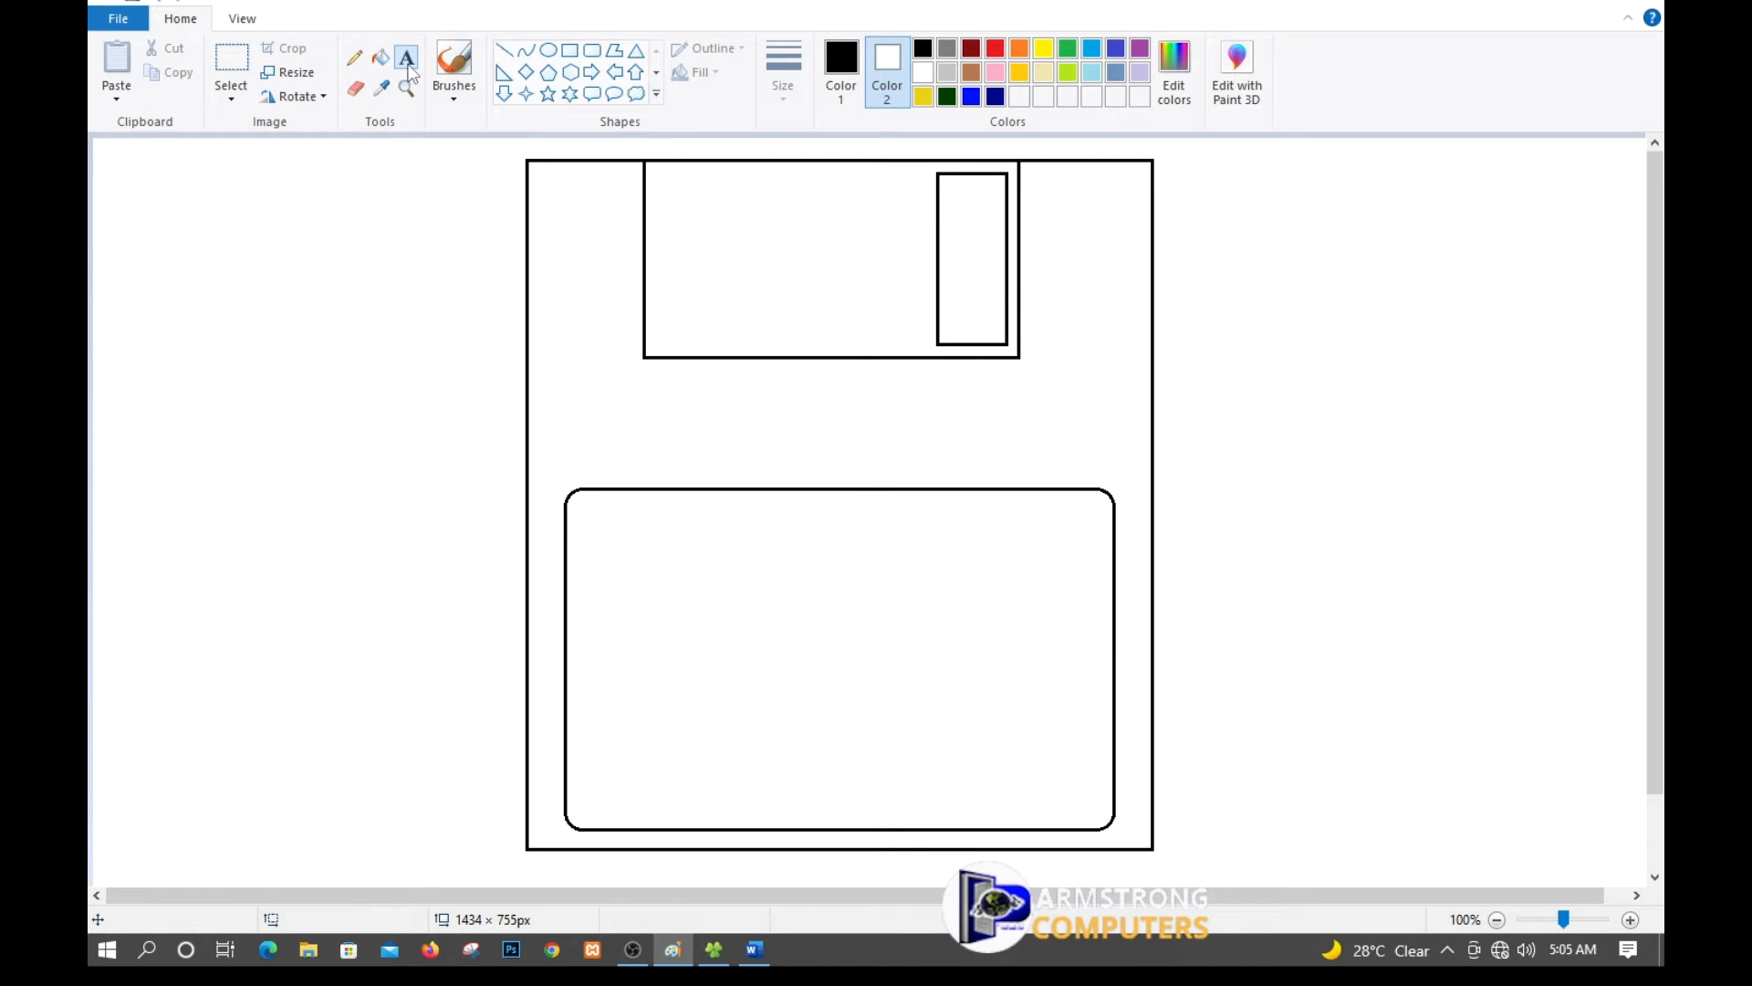
drag(576, 505, 1106, 822)
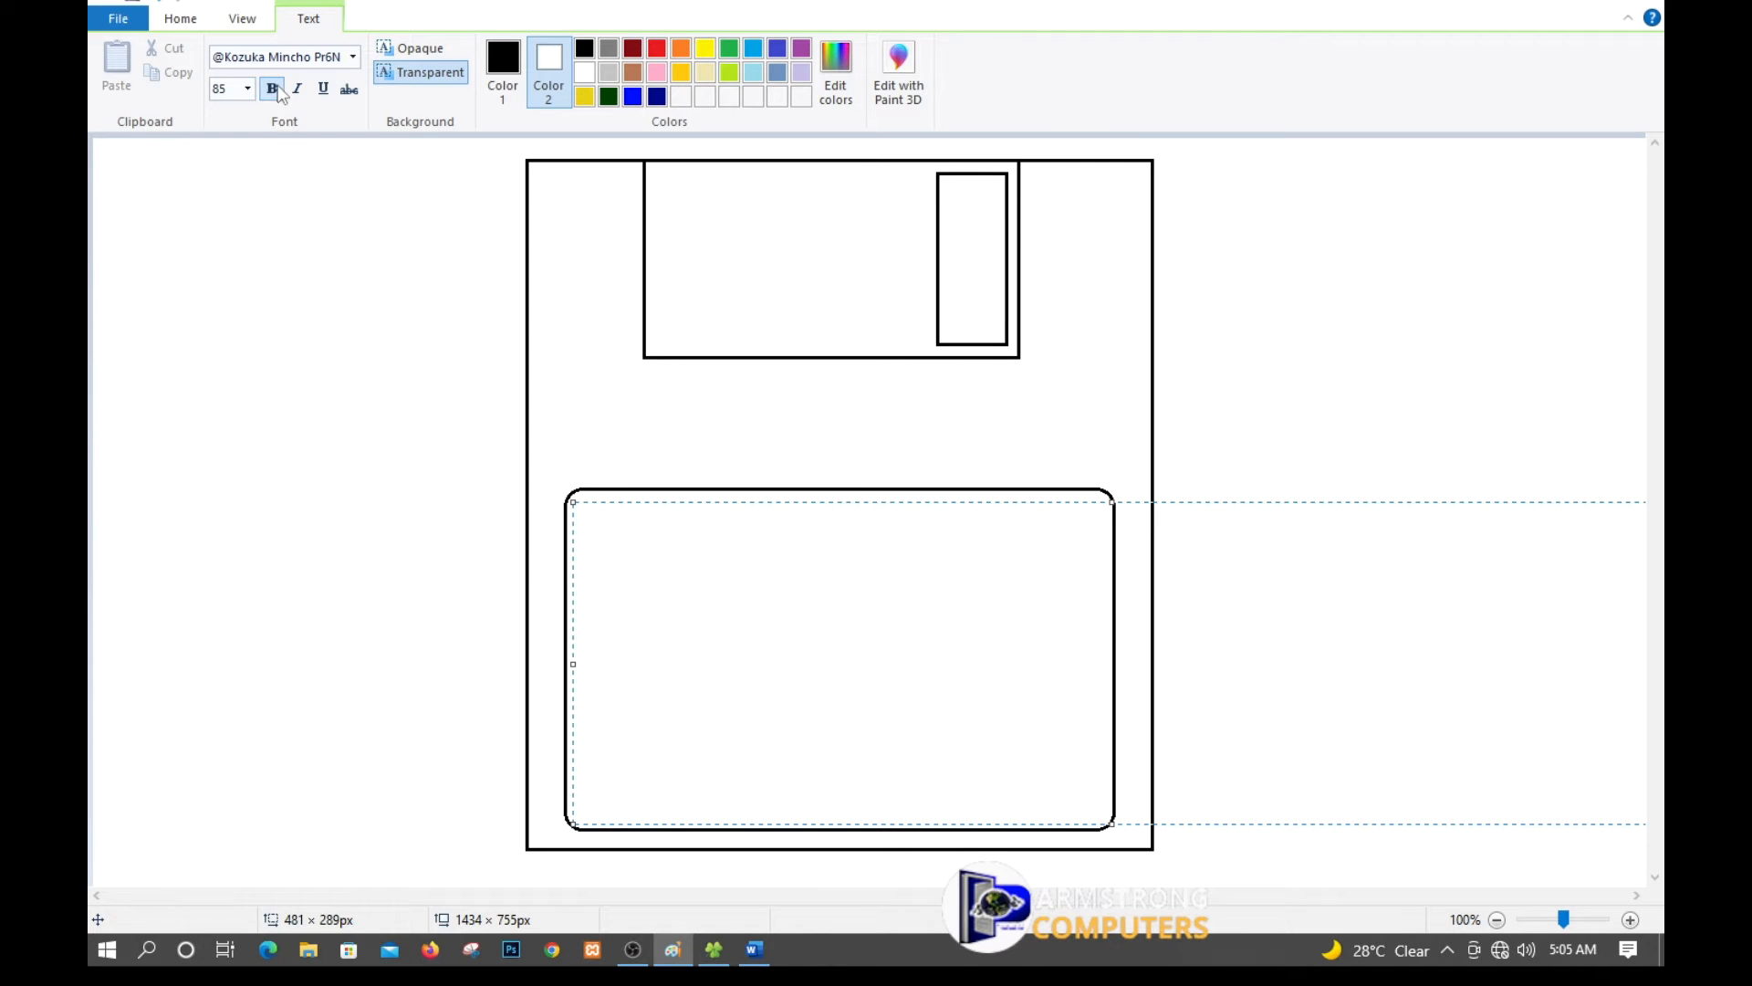
click(249, 88)
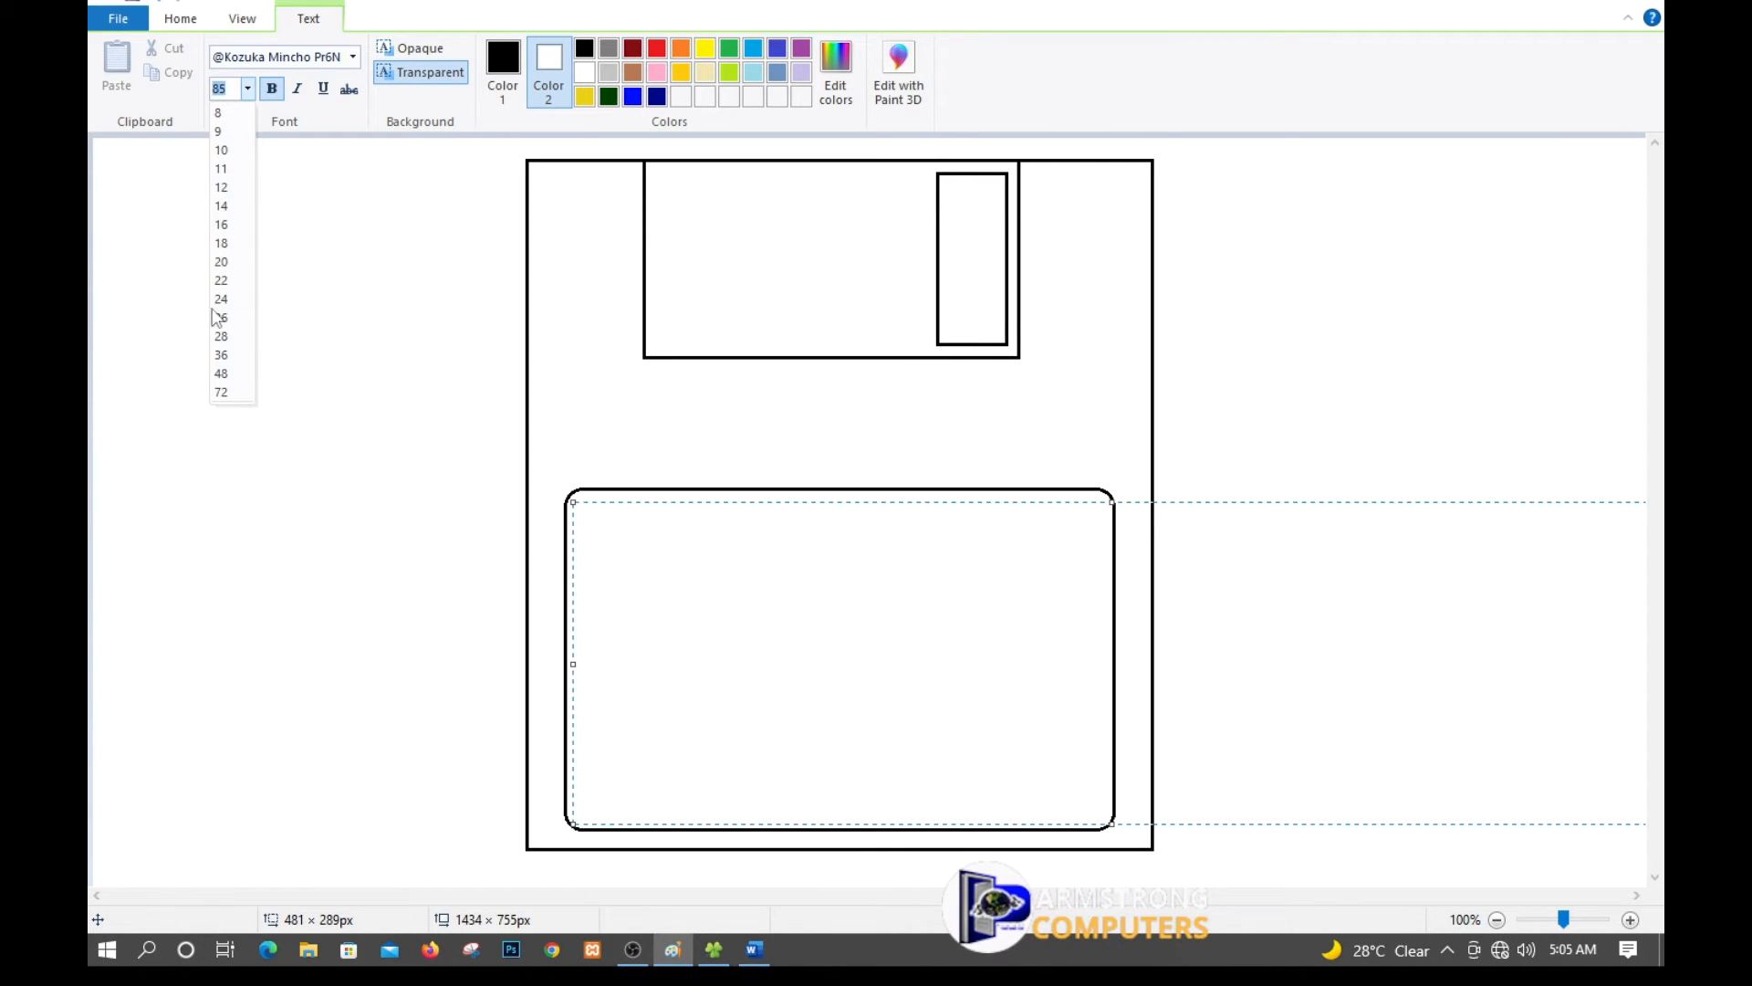
click(223, 337)
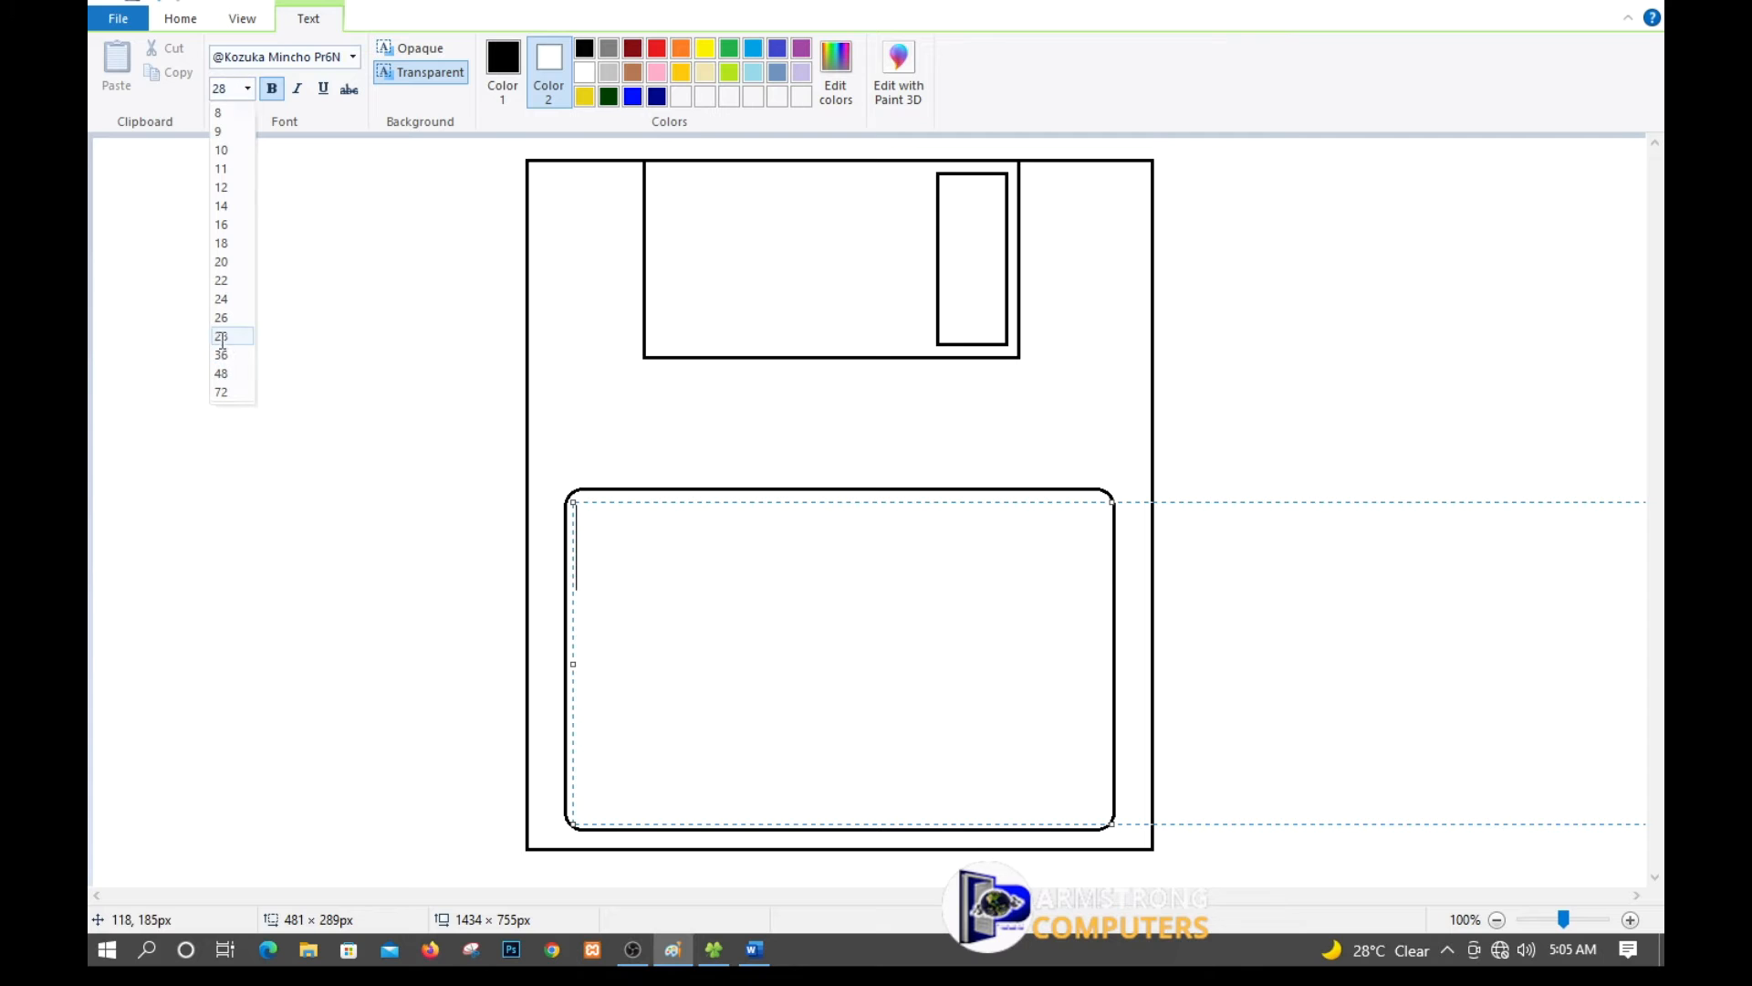
click(248, 88)
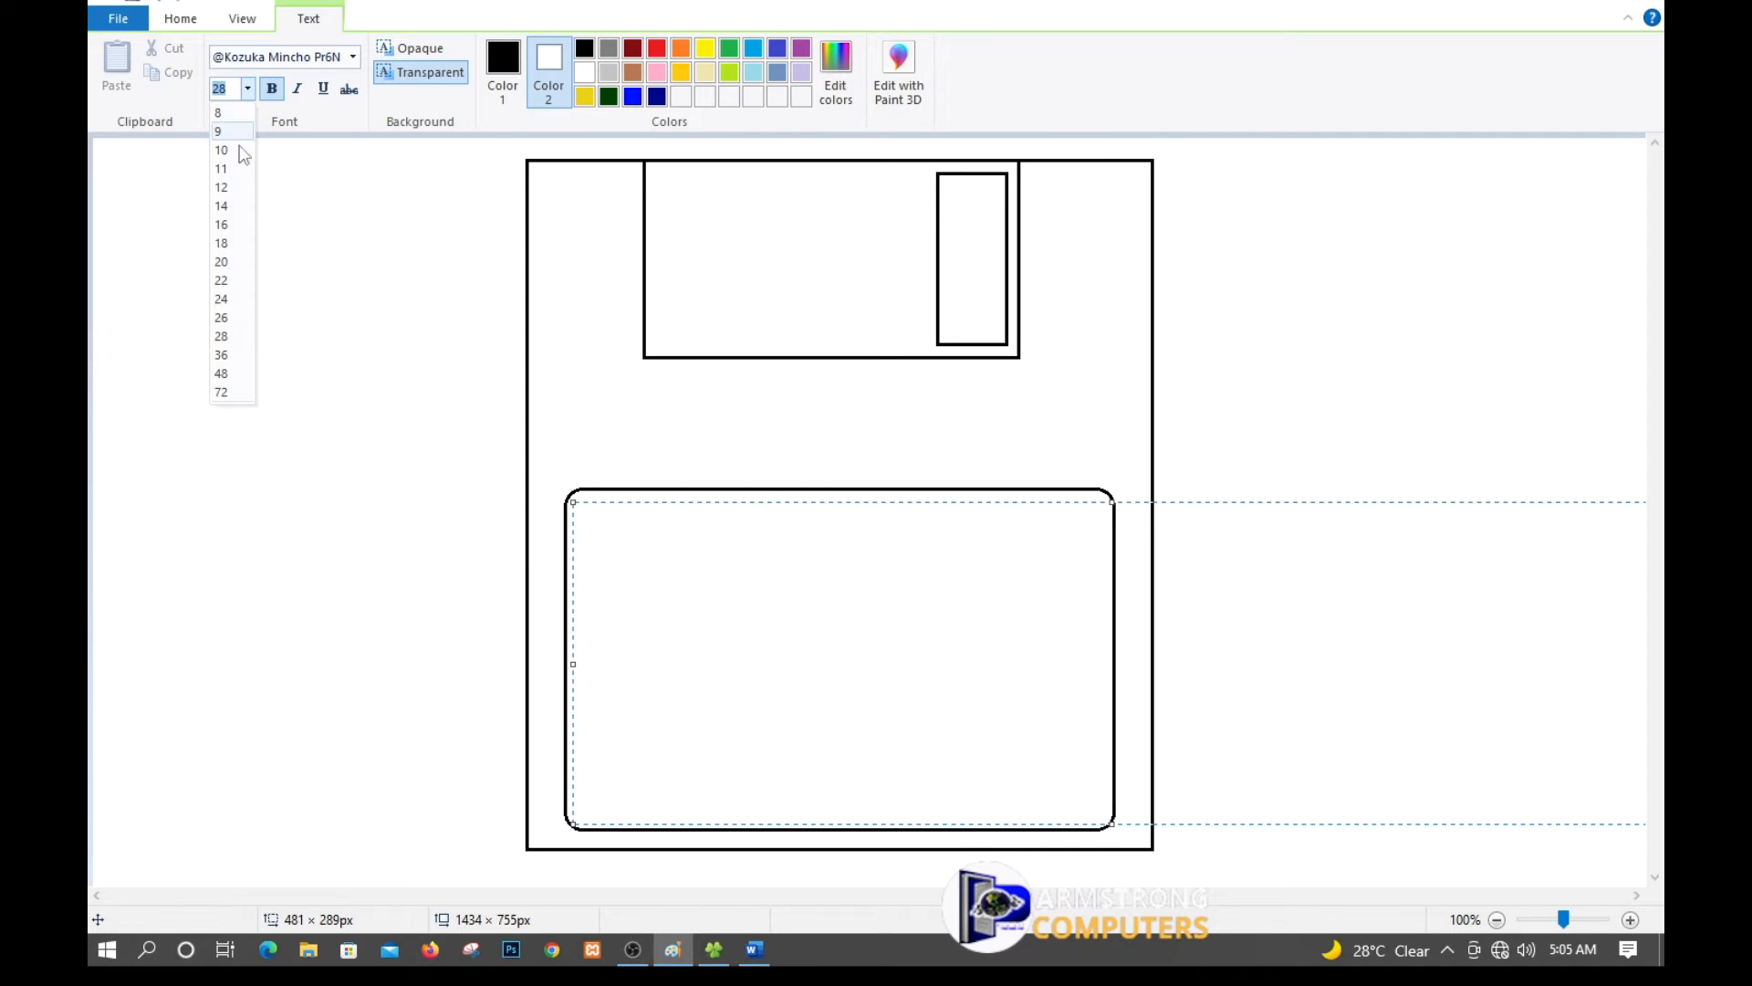
click(226, 263)
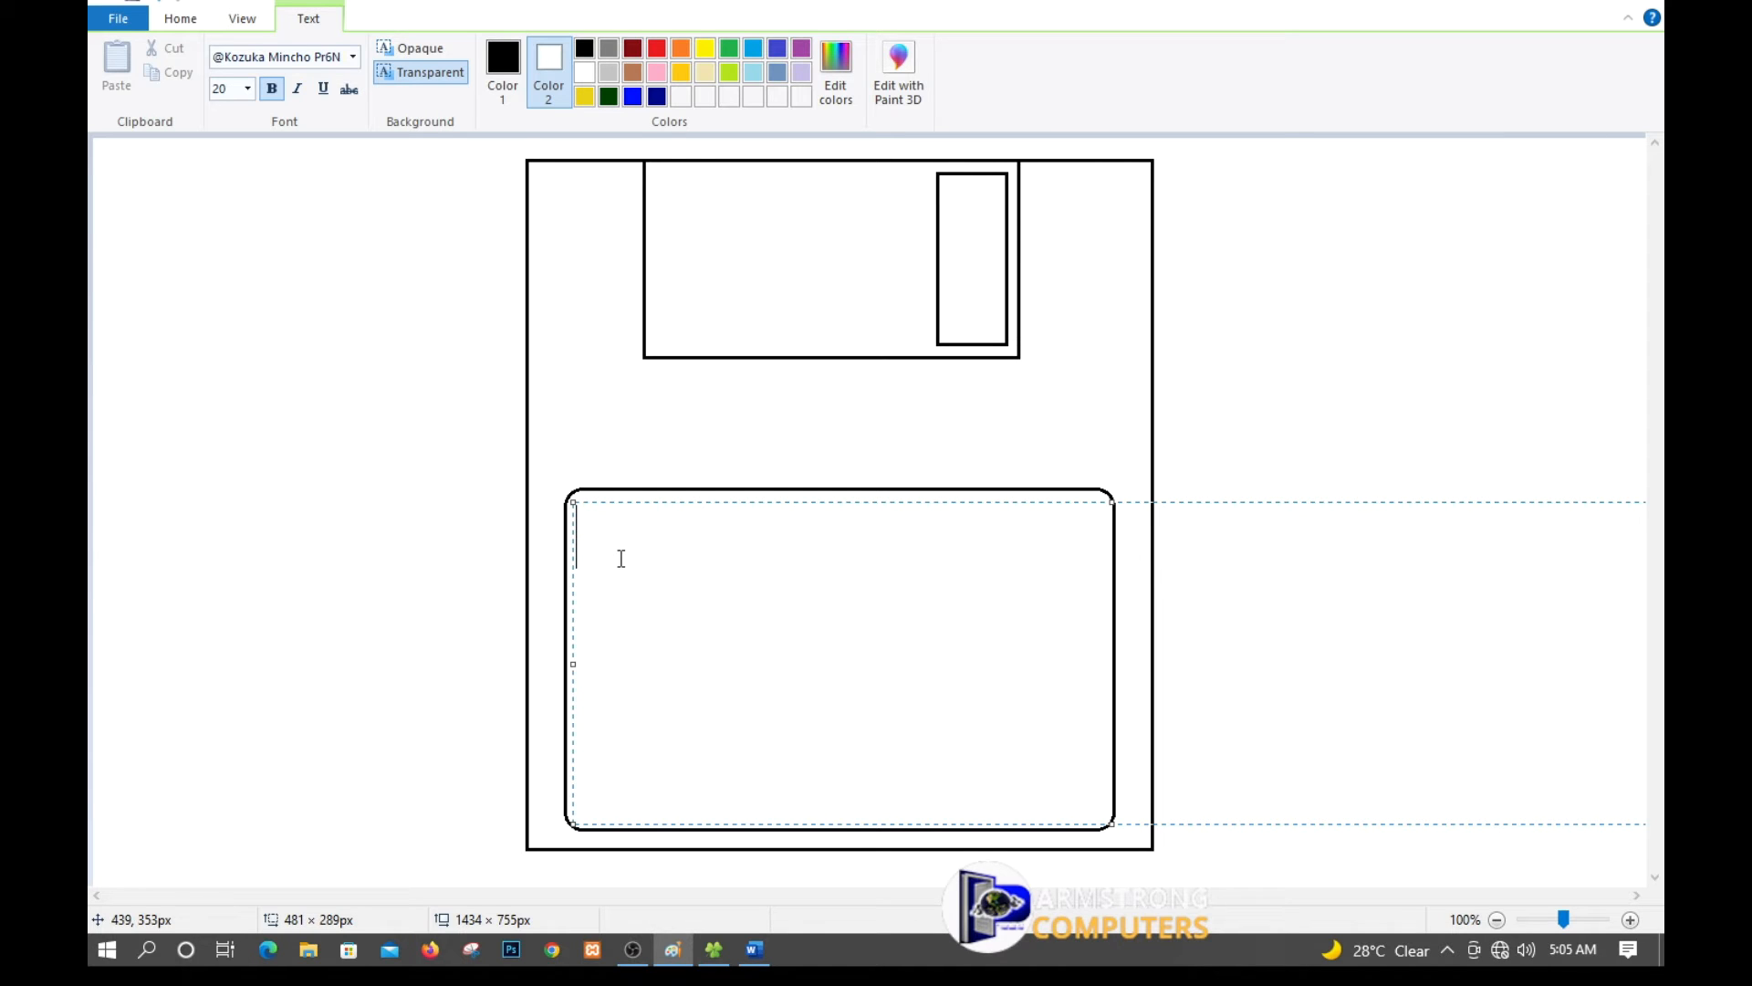
Type the disk name 'Three & Half Flopp Diskette', correcting the typos.
text(Three an)
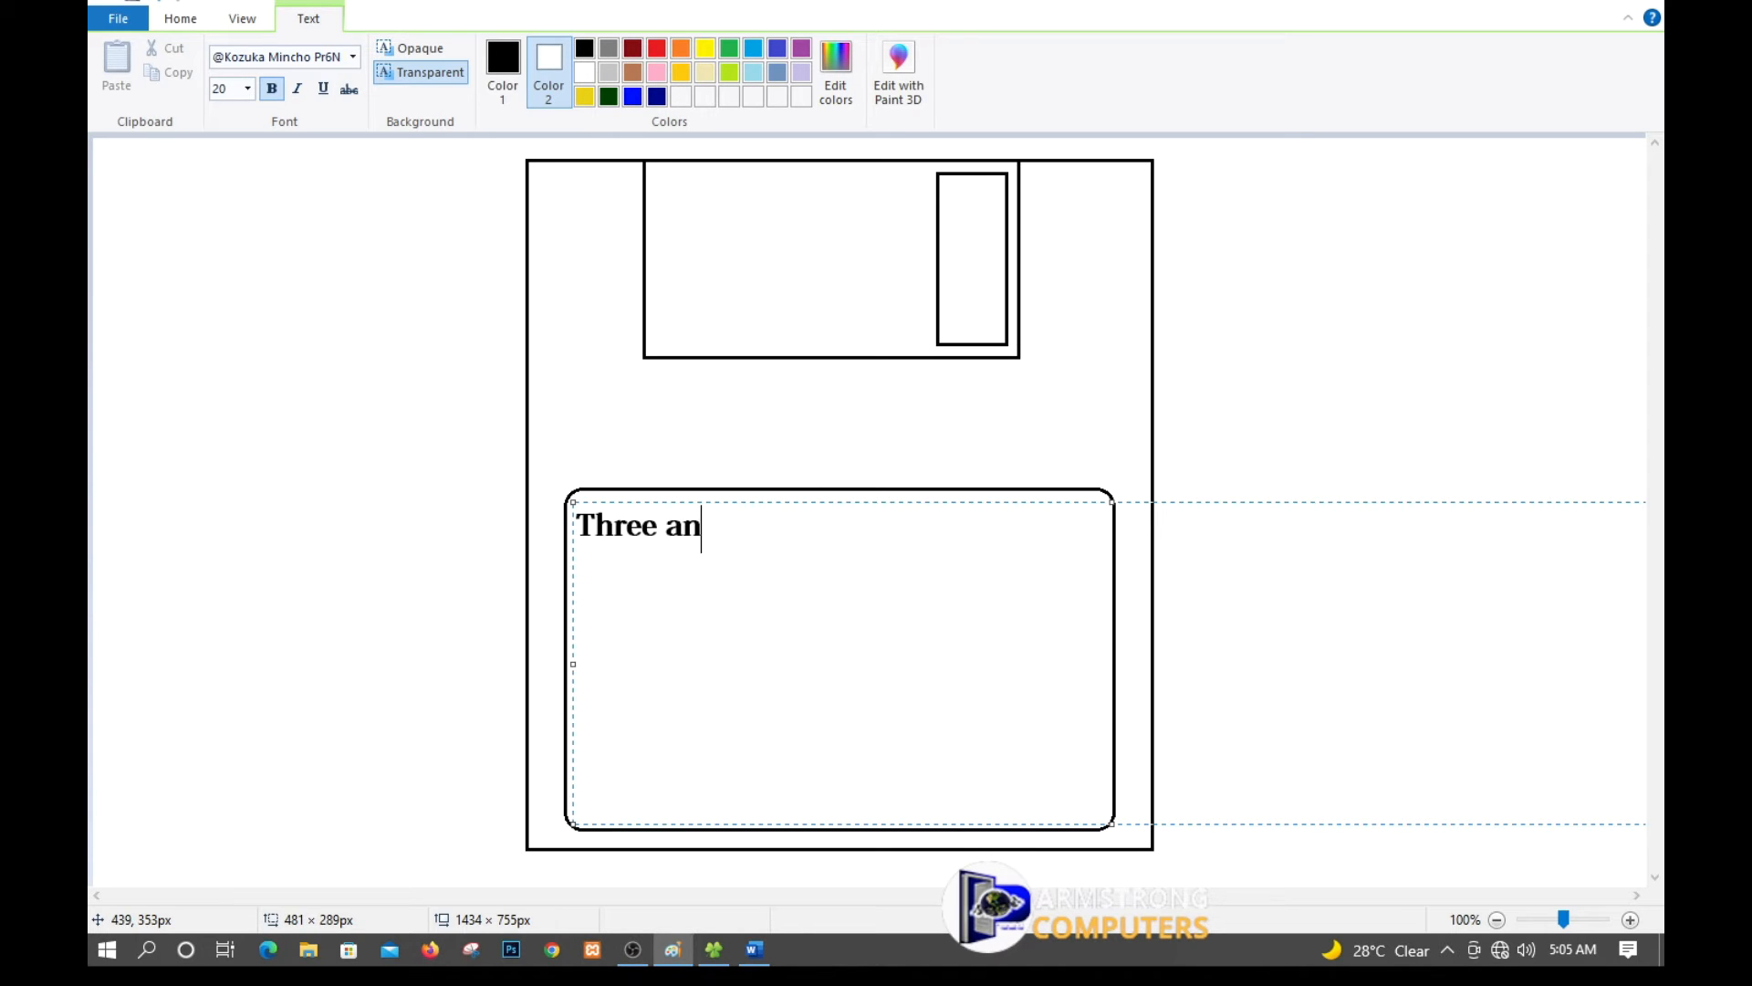
key(BackSpace)
key(BackSpace)
text(& h)
key(BackSpace)
text(H)
text(ai)
key(BackSpace)
text(lf)
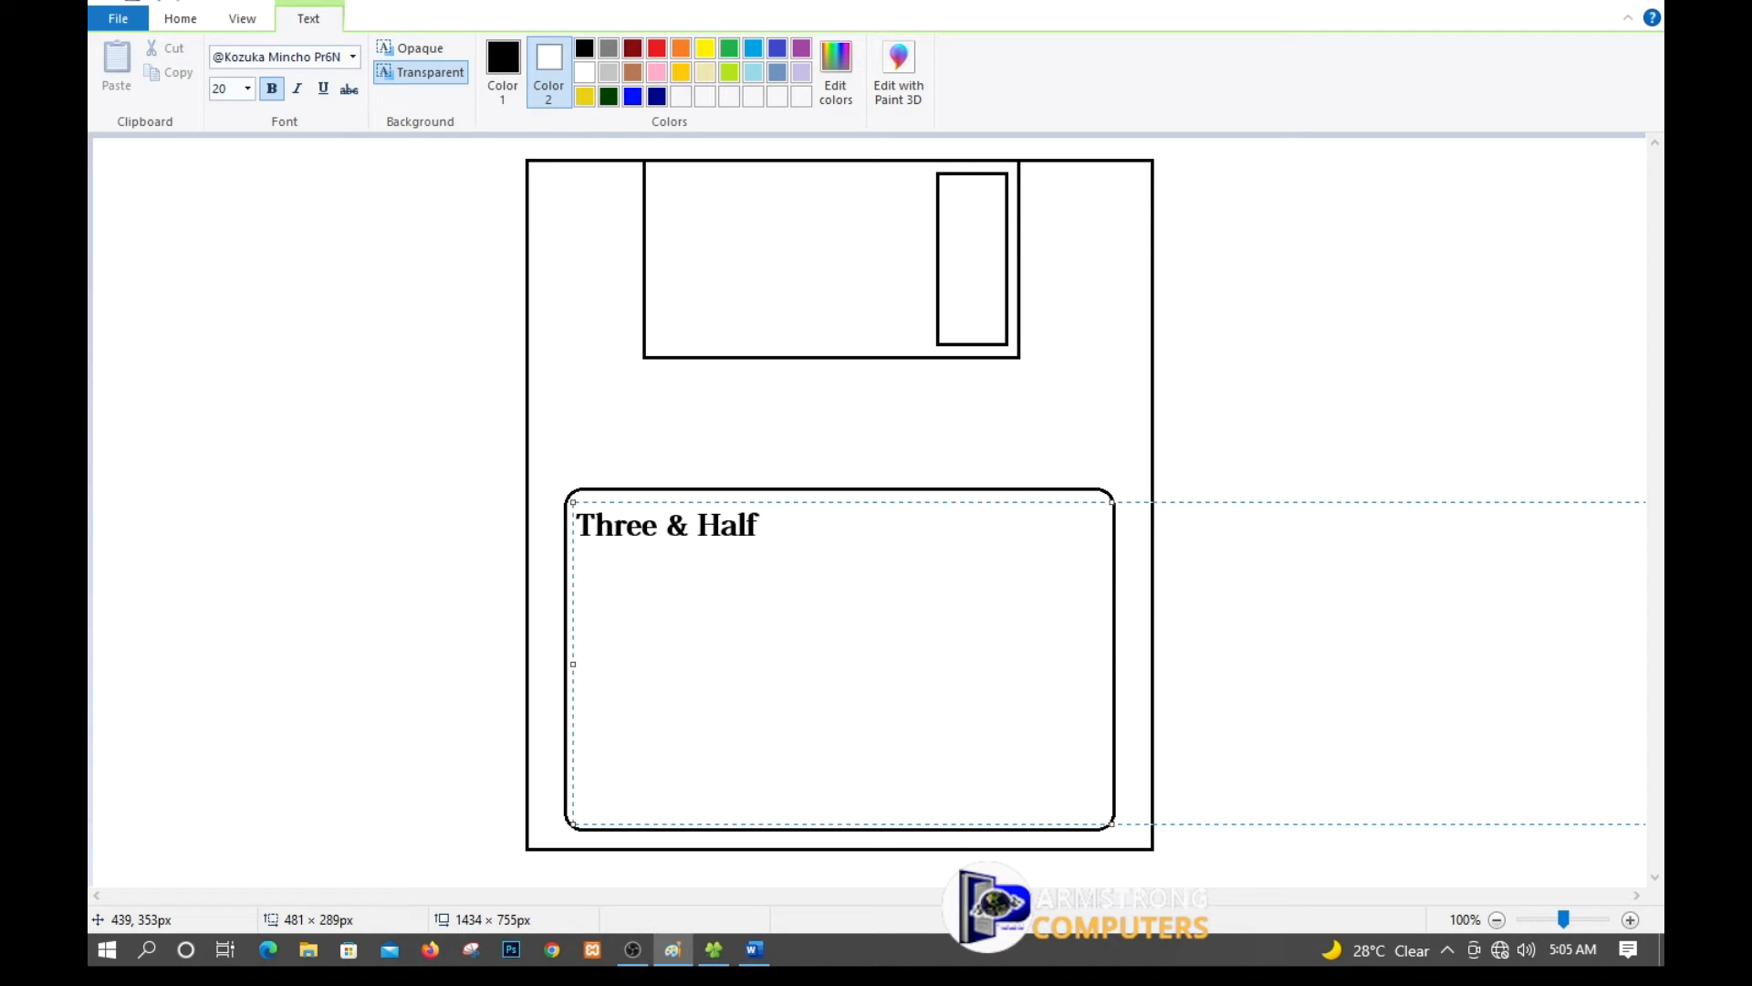
text( Flopp)
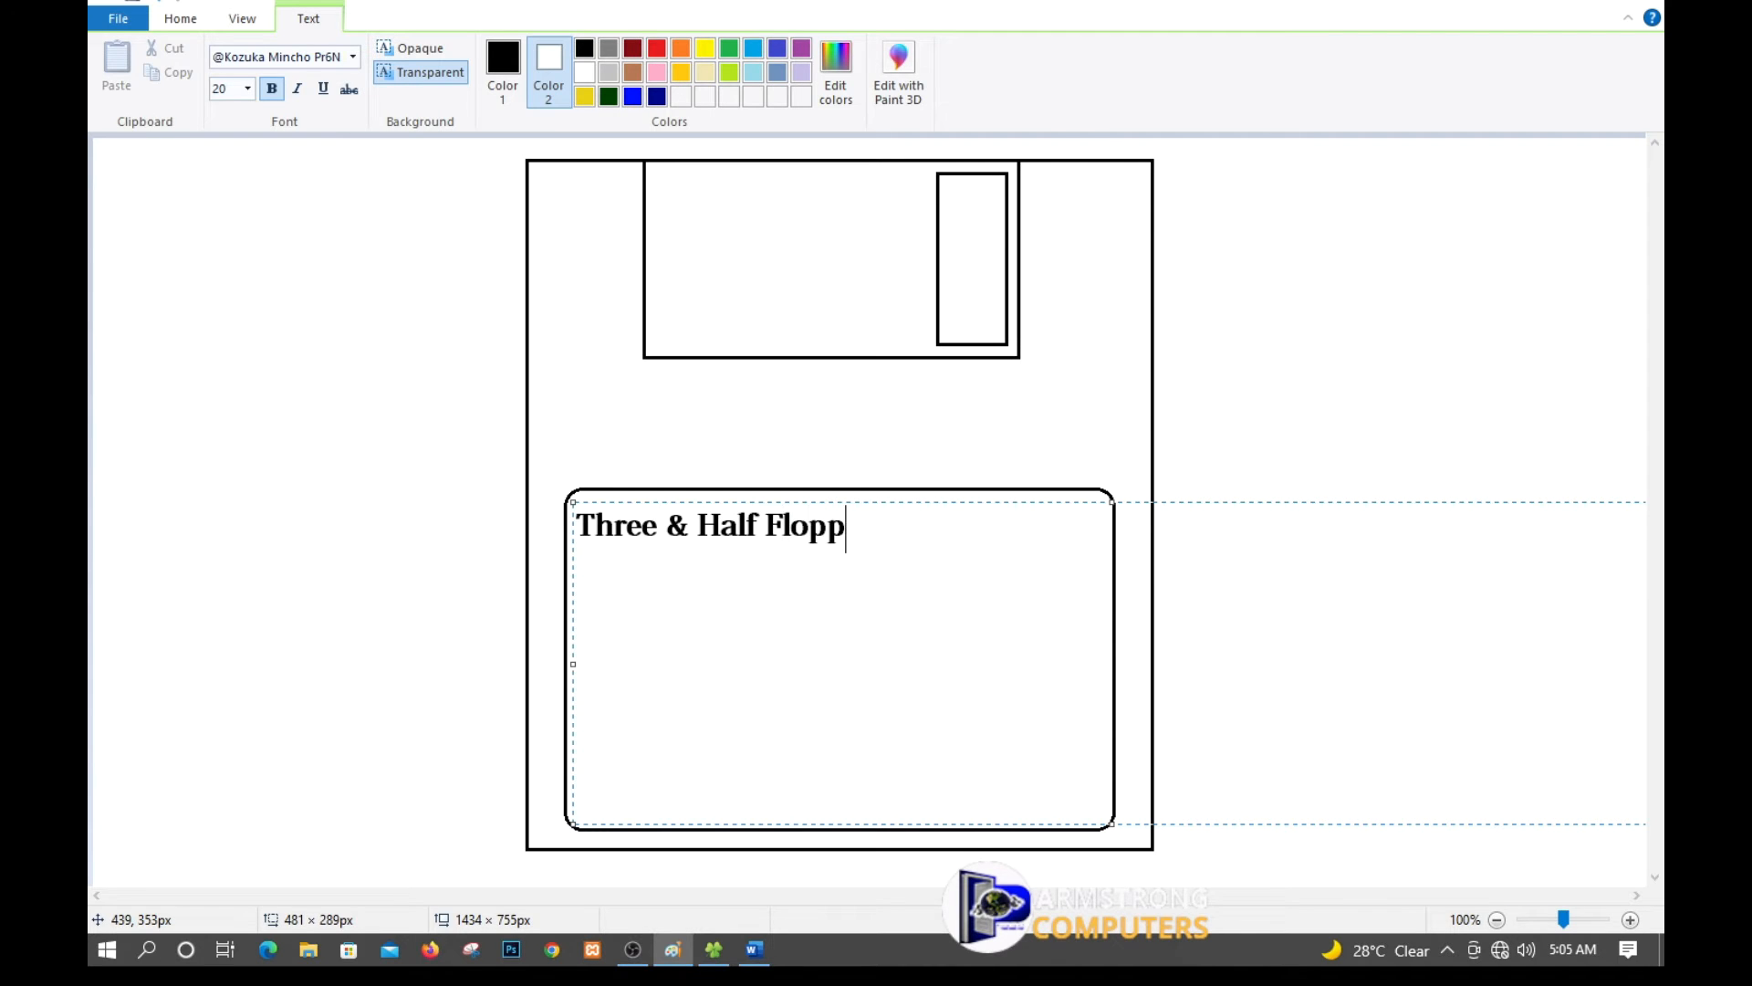
text( Diskee)
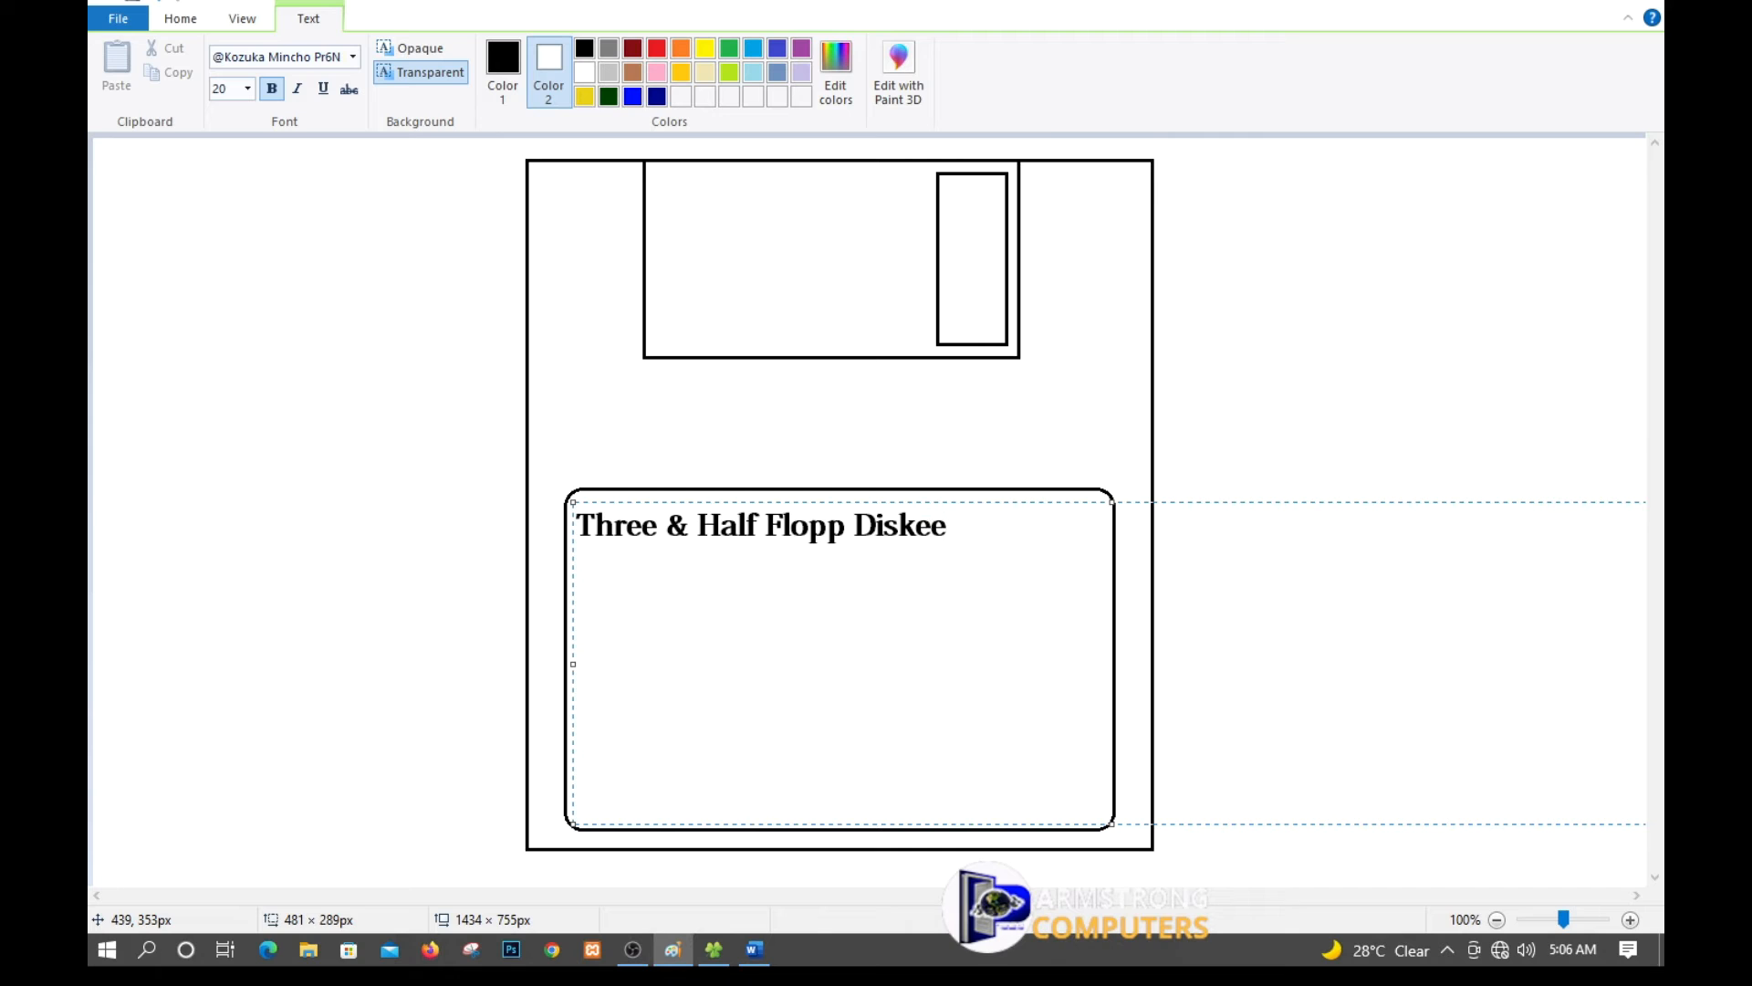
key(BackSpace)
text(tte)
Add the author names on the next line and the company name below it.
key(Return)
key(BackSpace)
key(Return)
key(Return)
text(Prince C)
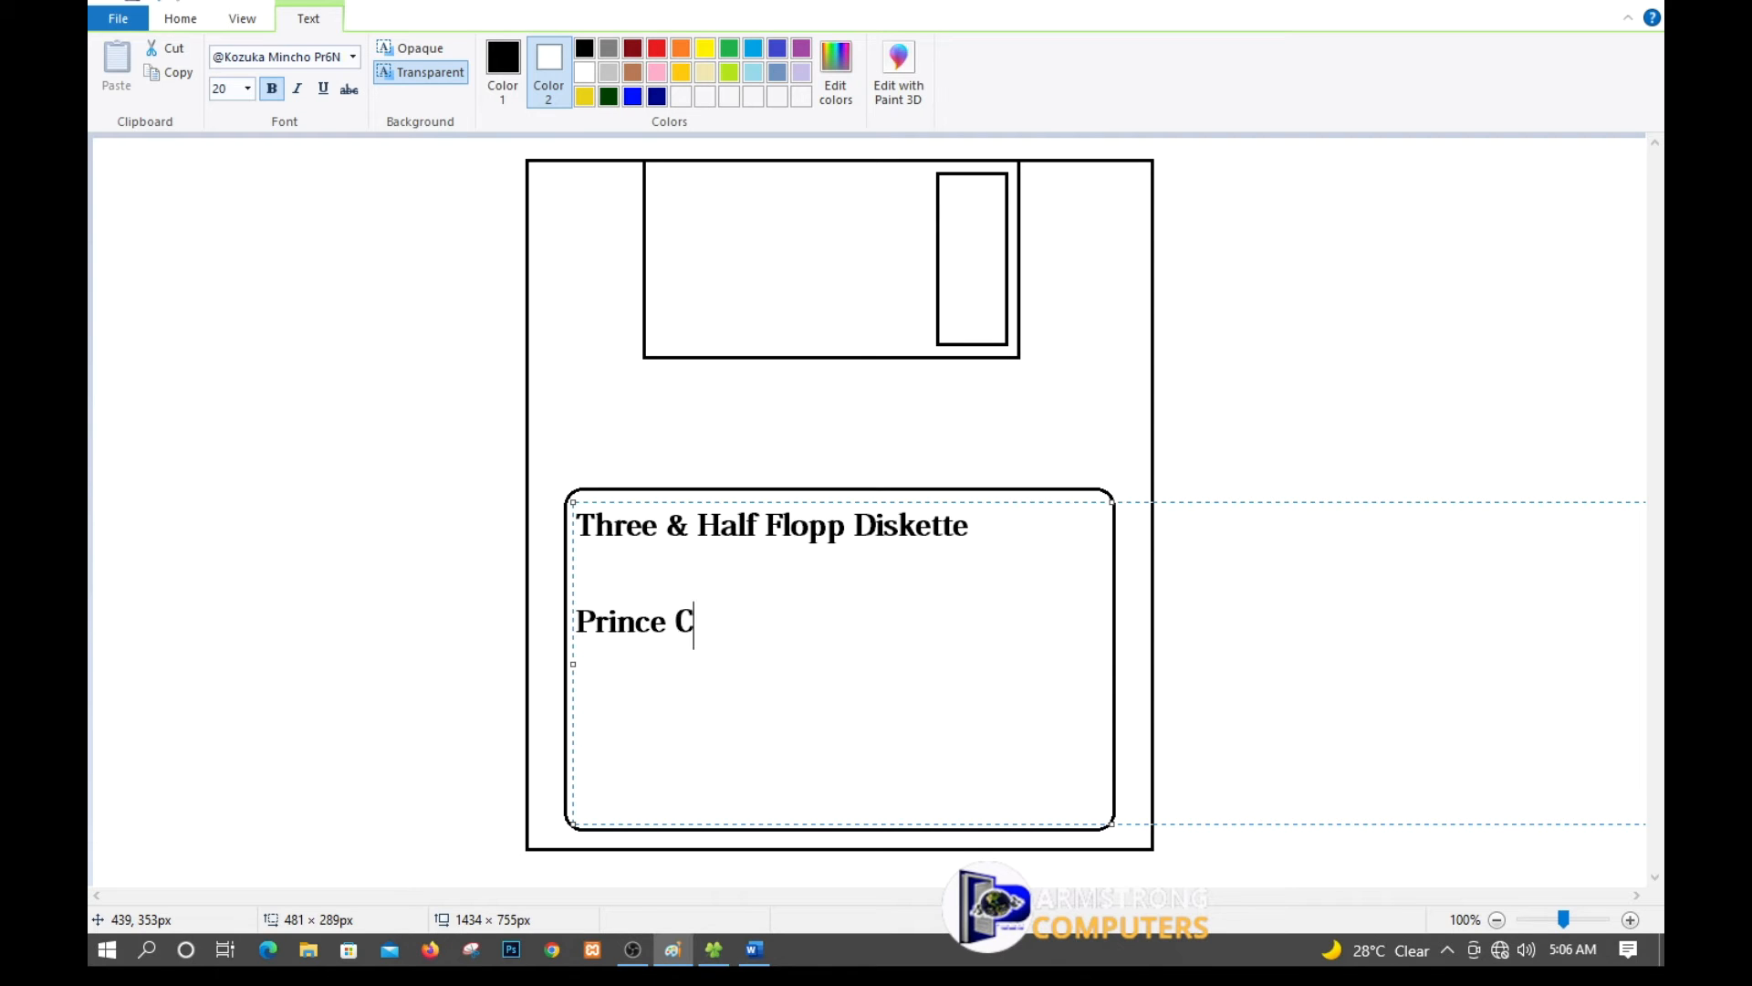
text(os-T / p)
key(BackSpace)
text(p)
key(BackSpace)
text(Prince )
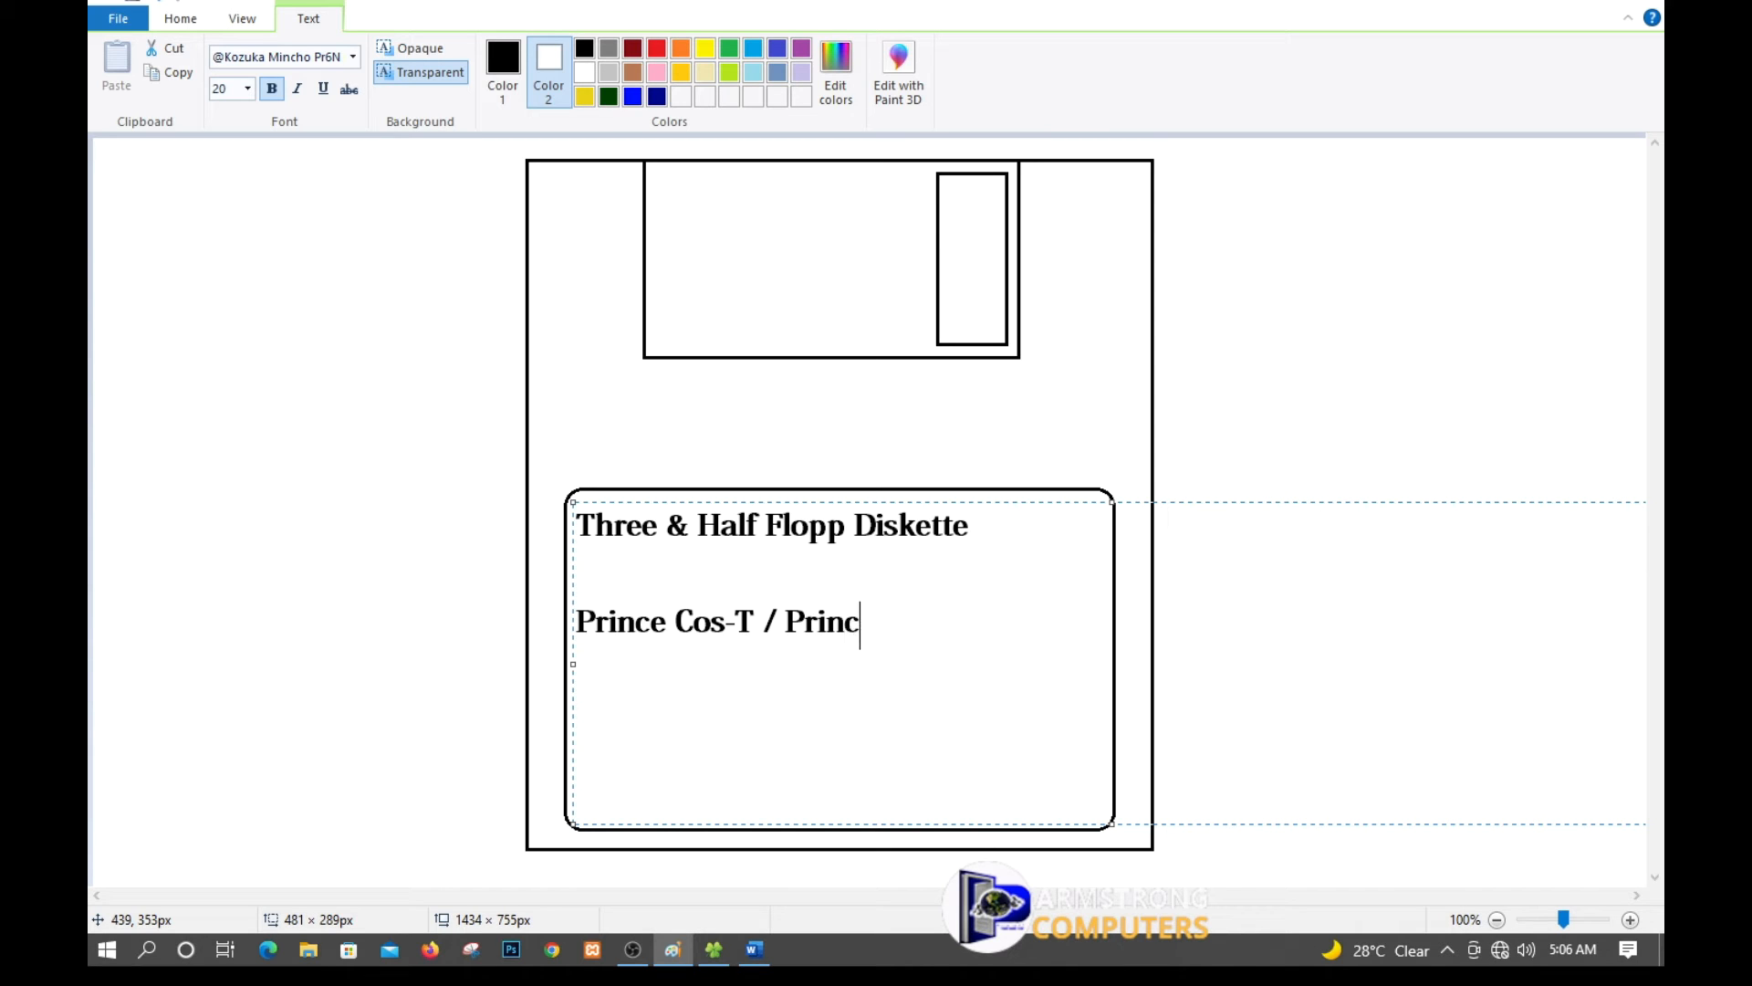
text(Armstrong)
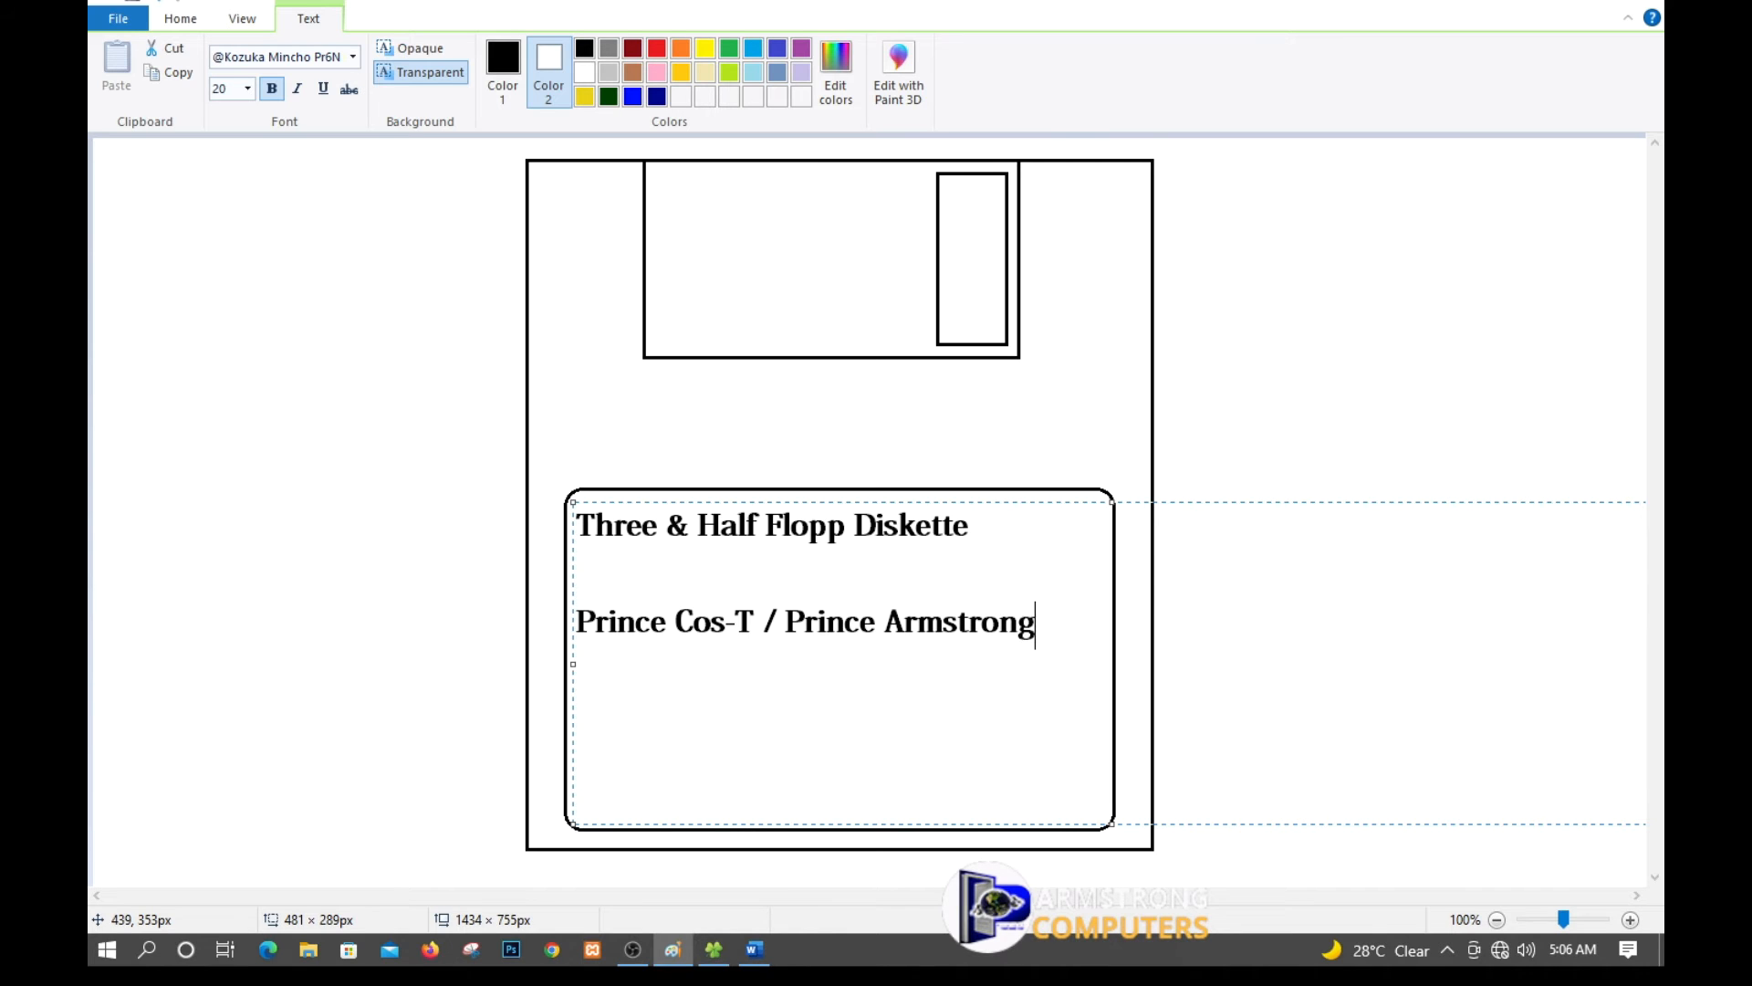
key(Return)
text(Armstrong )
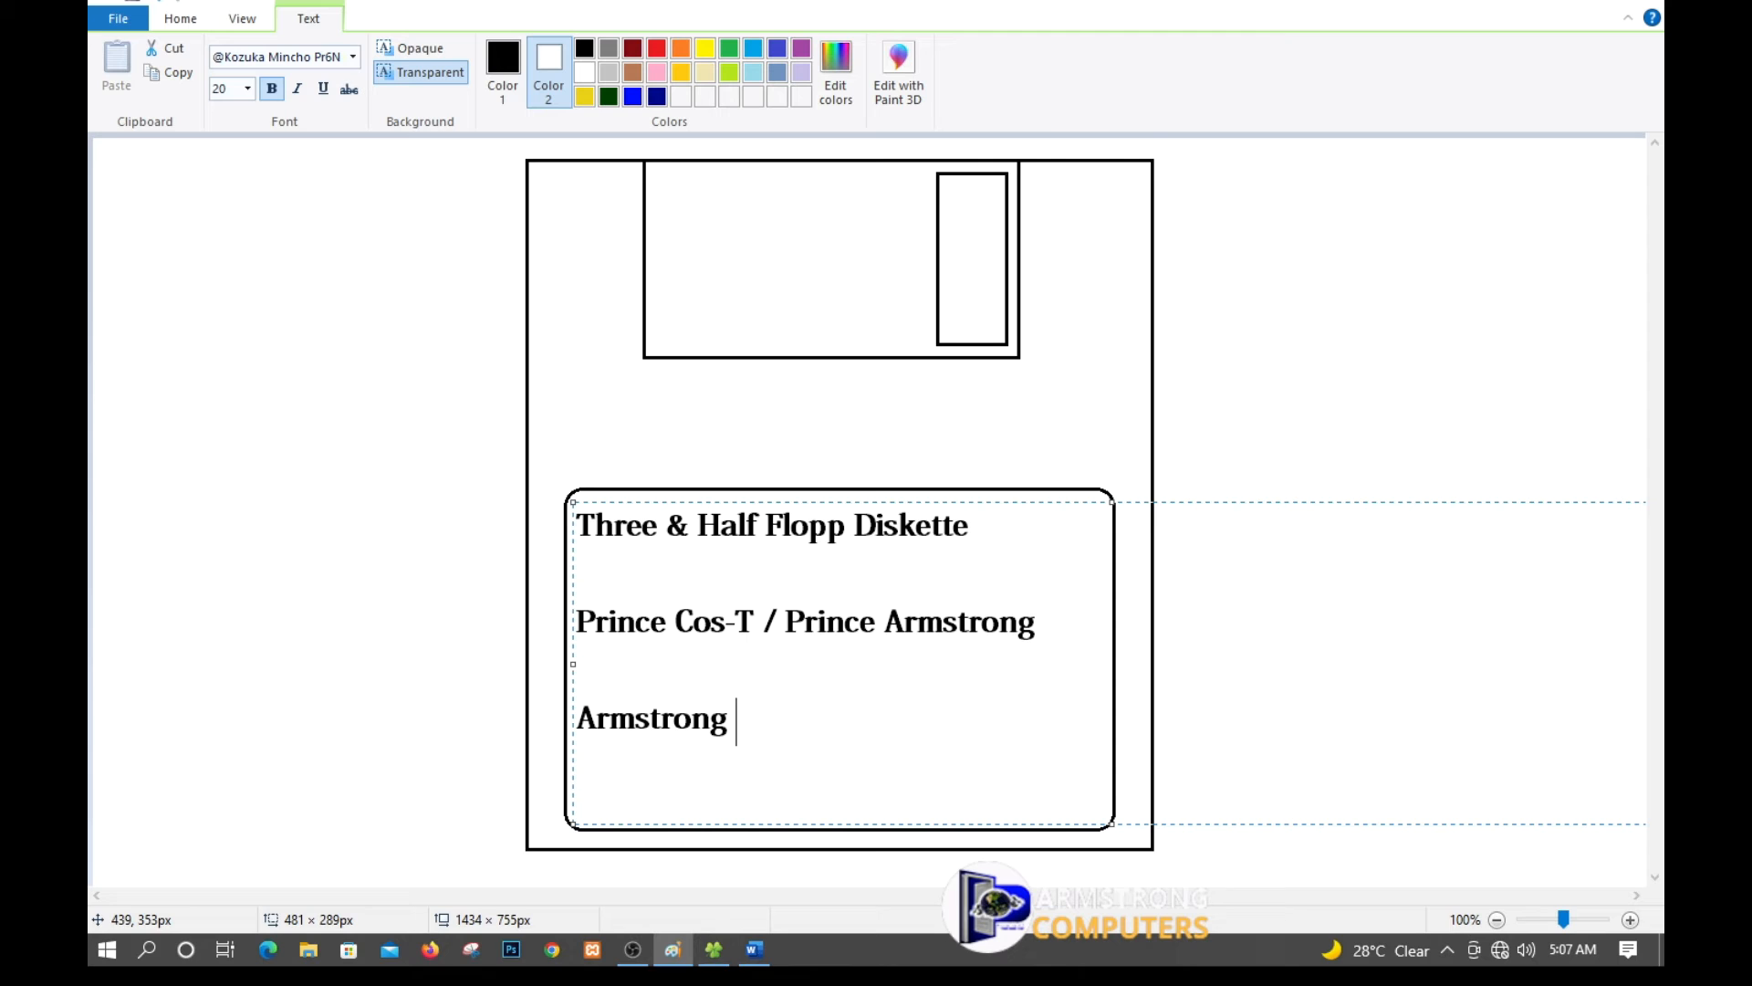
text(Computers)
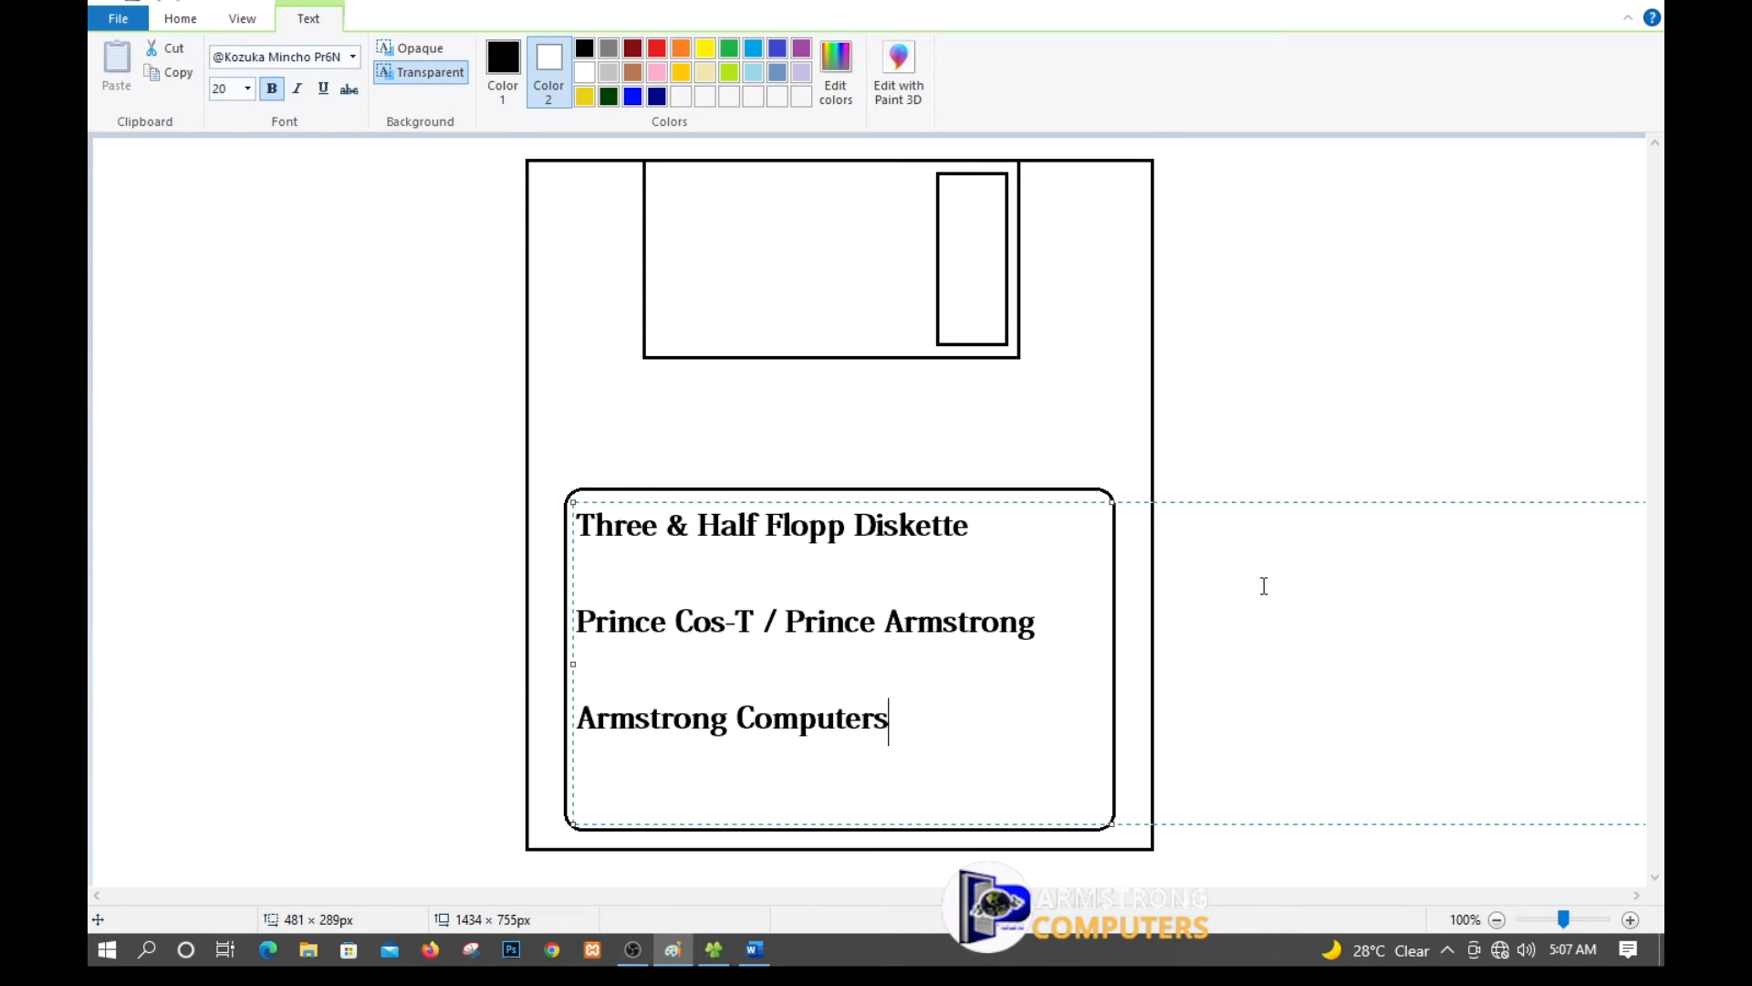
Commit the label text and draw a horizontal rule under each of its three lines.
click(1307, 645)
click(1251, 417)
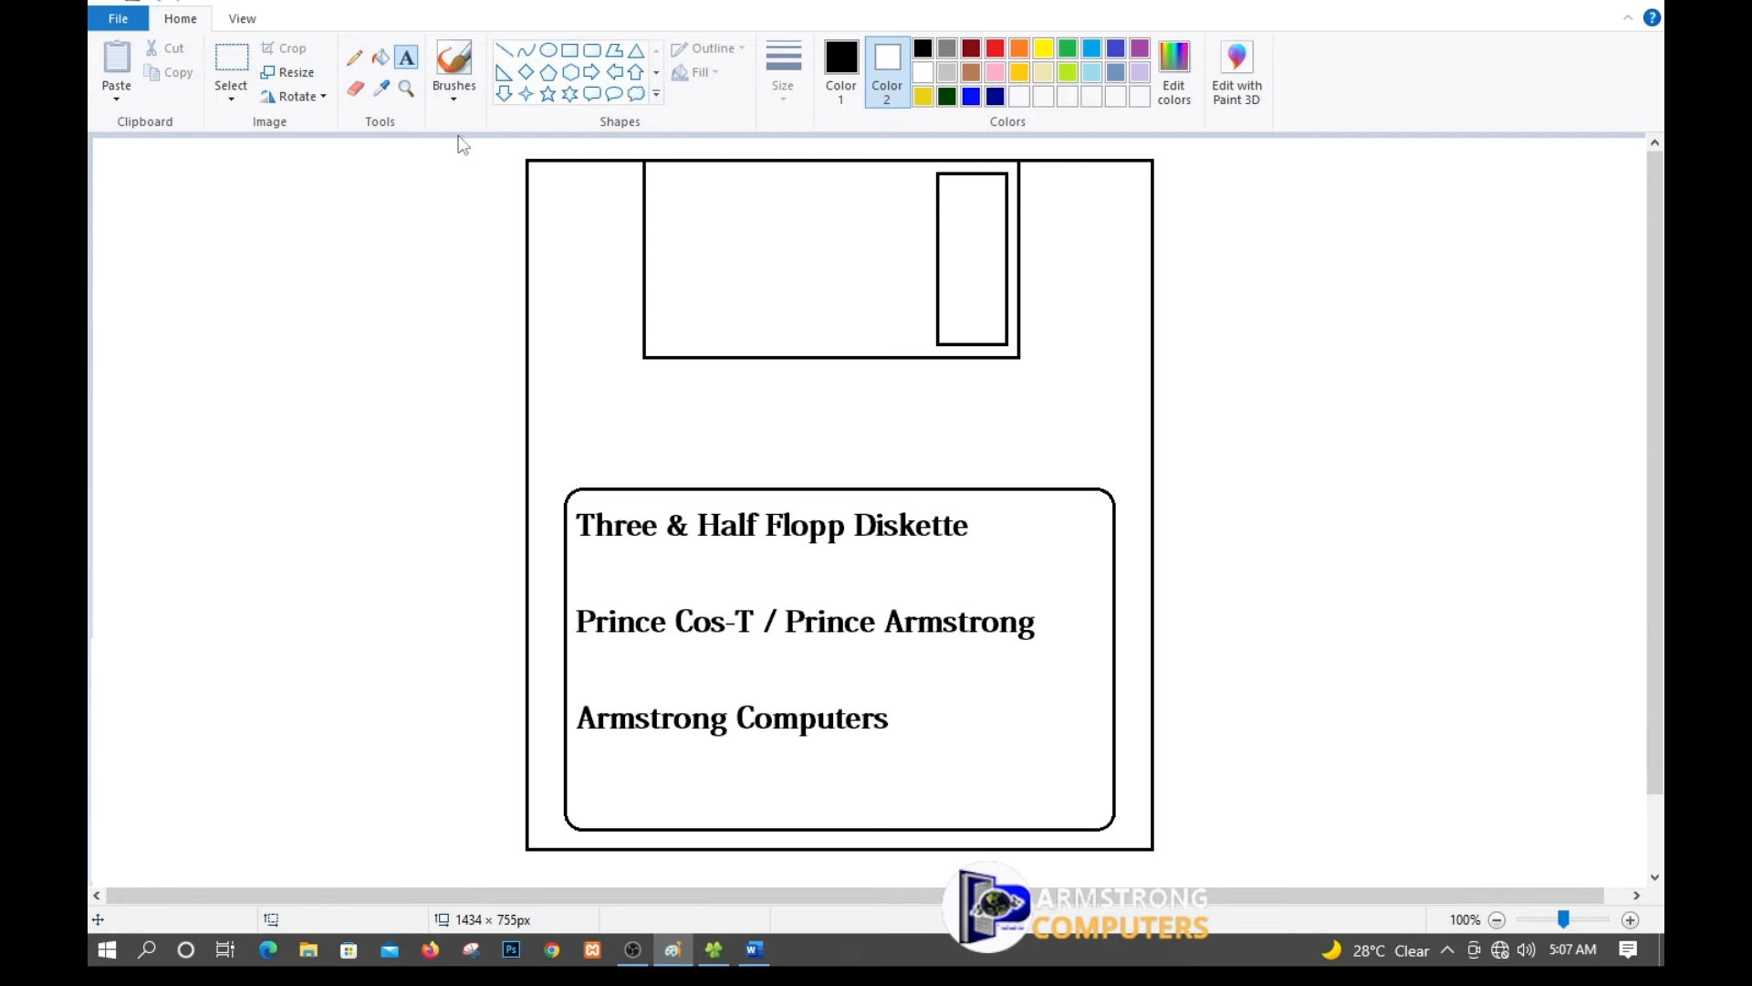
click(505, 55)
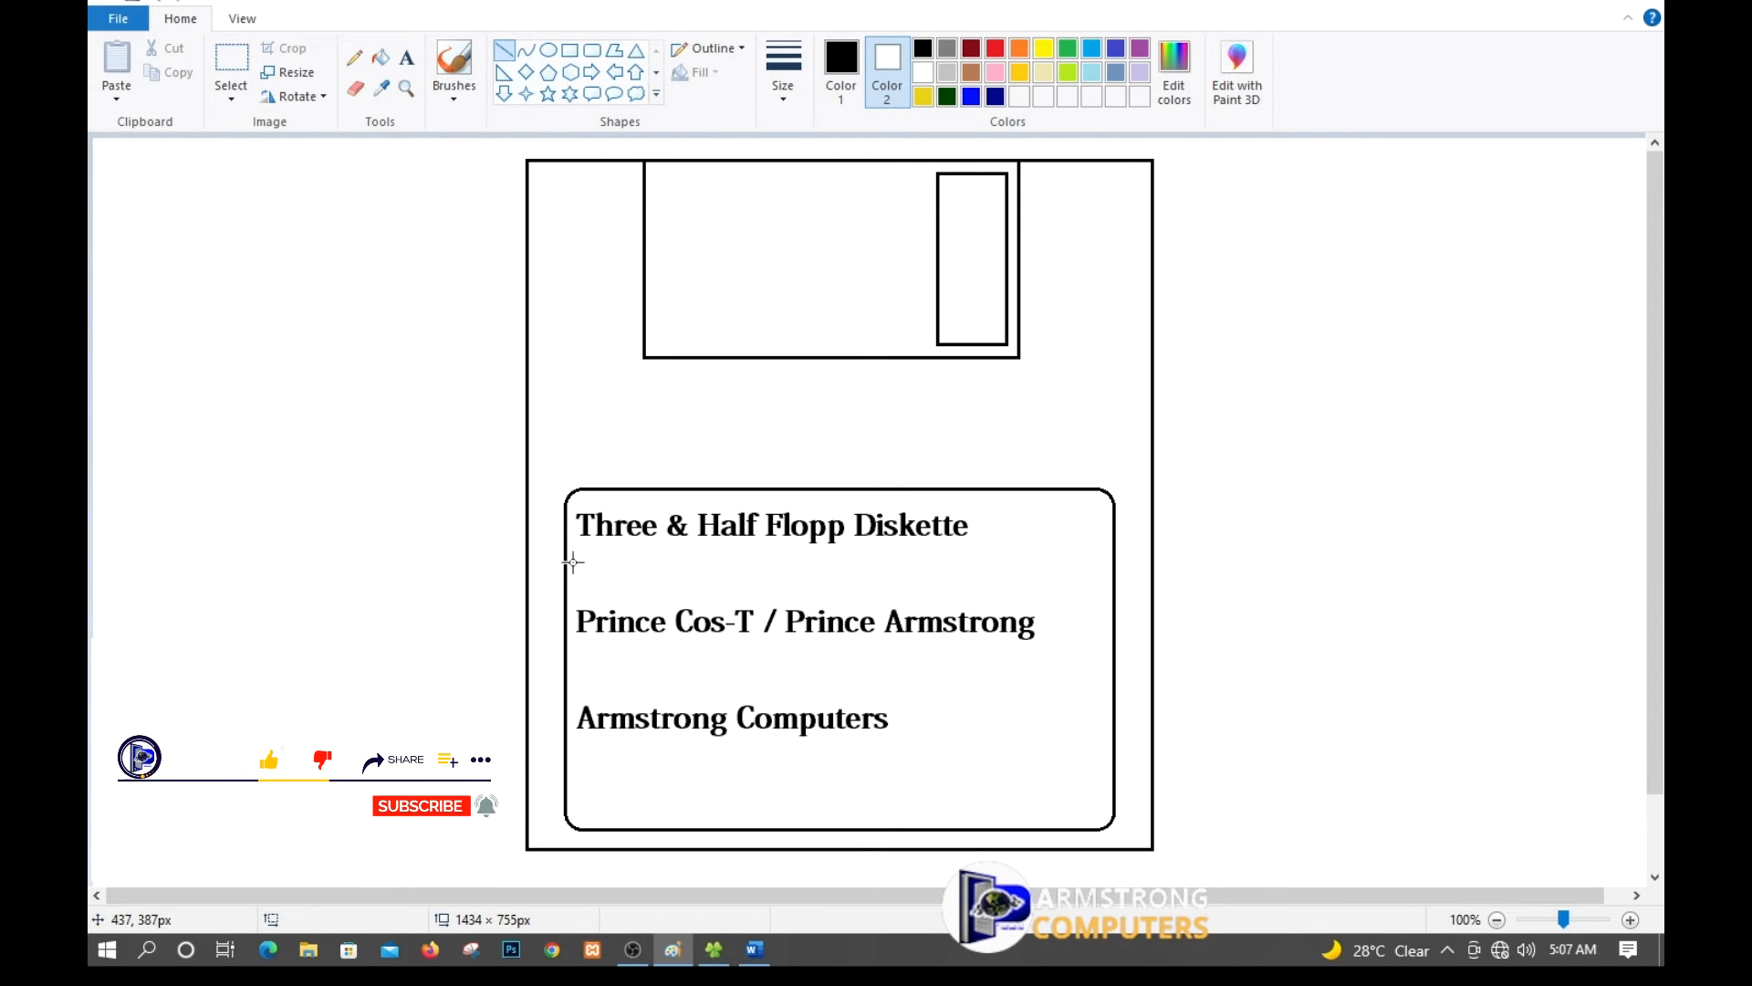
mouse_move(578, 563)
mouse_down()
mouse_move(884, 545)
mouse_move(1102, 562)
mouse_up()
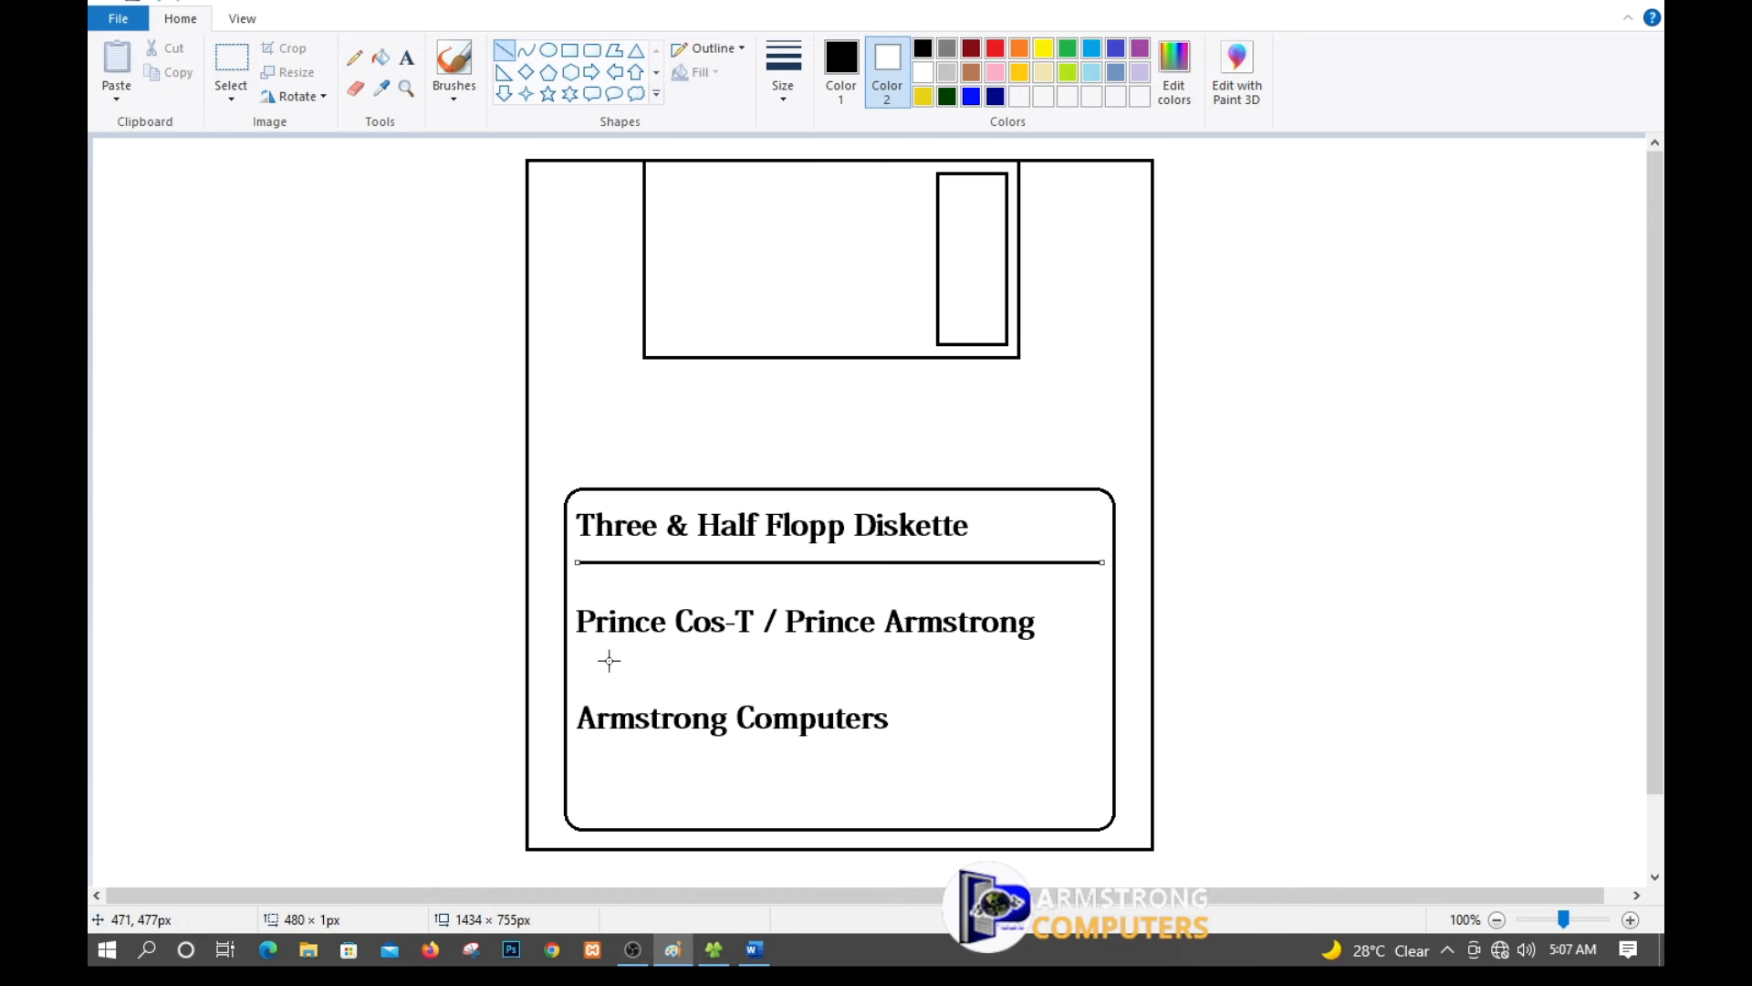
drag(578, 660, 1104, 660)
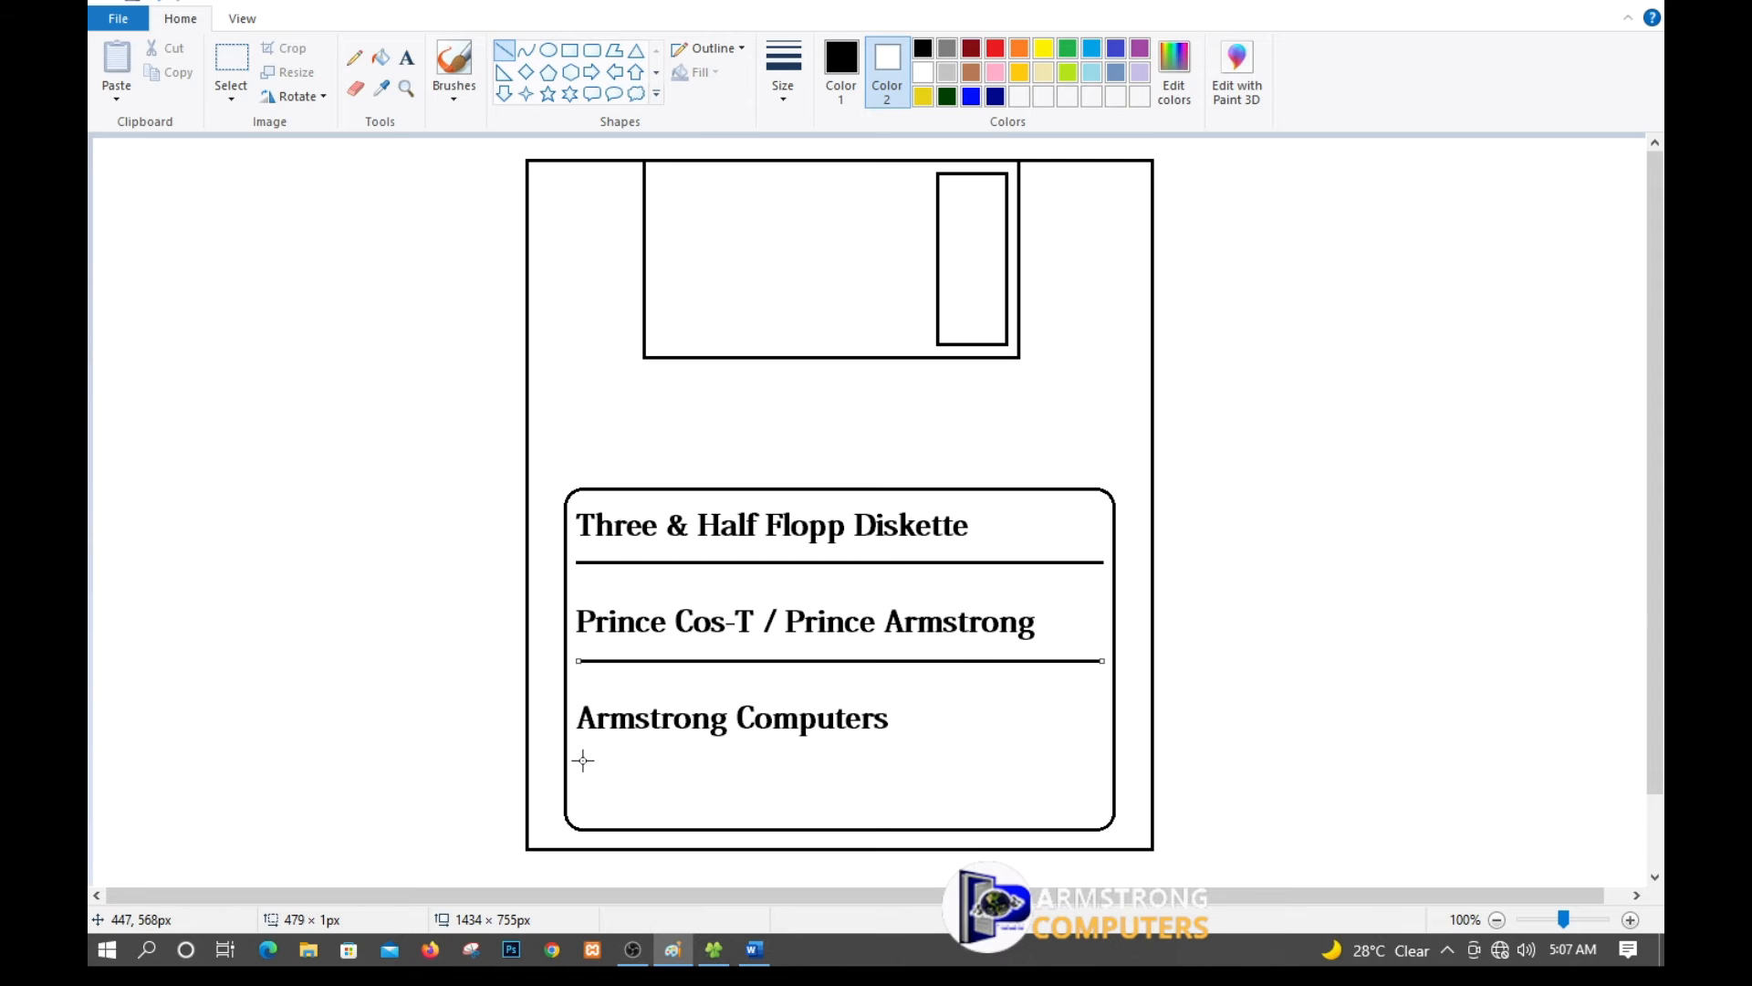
mouse_move(577, 763)
mouse_down()
mouse_move(922, 756)
mouse_move(1061, 733)
mouse_move(1109, 765)
mouse_up()
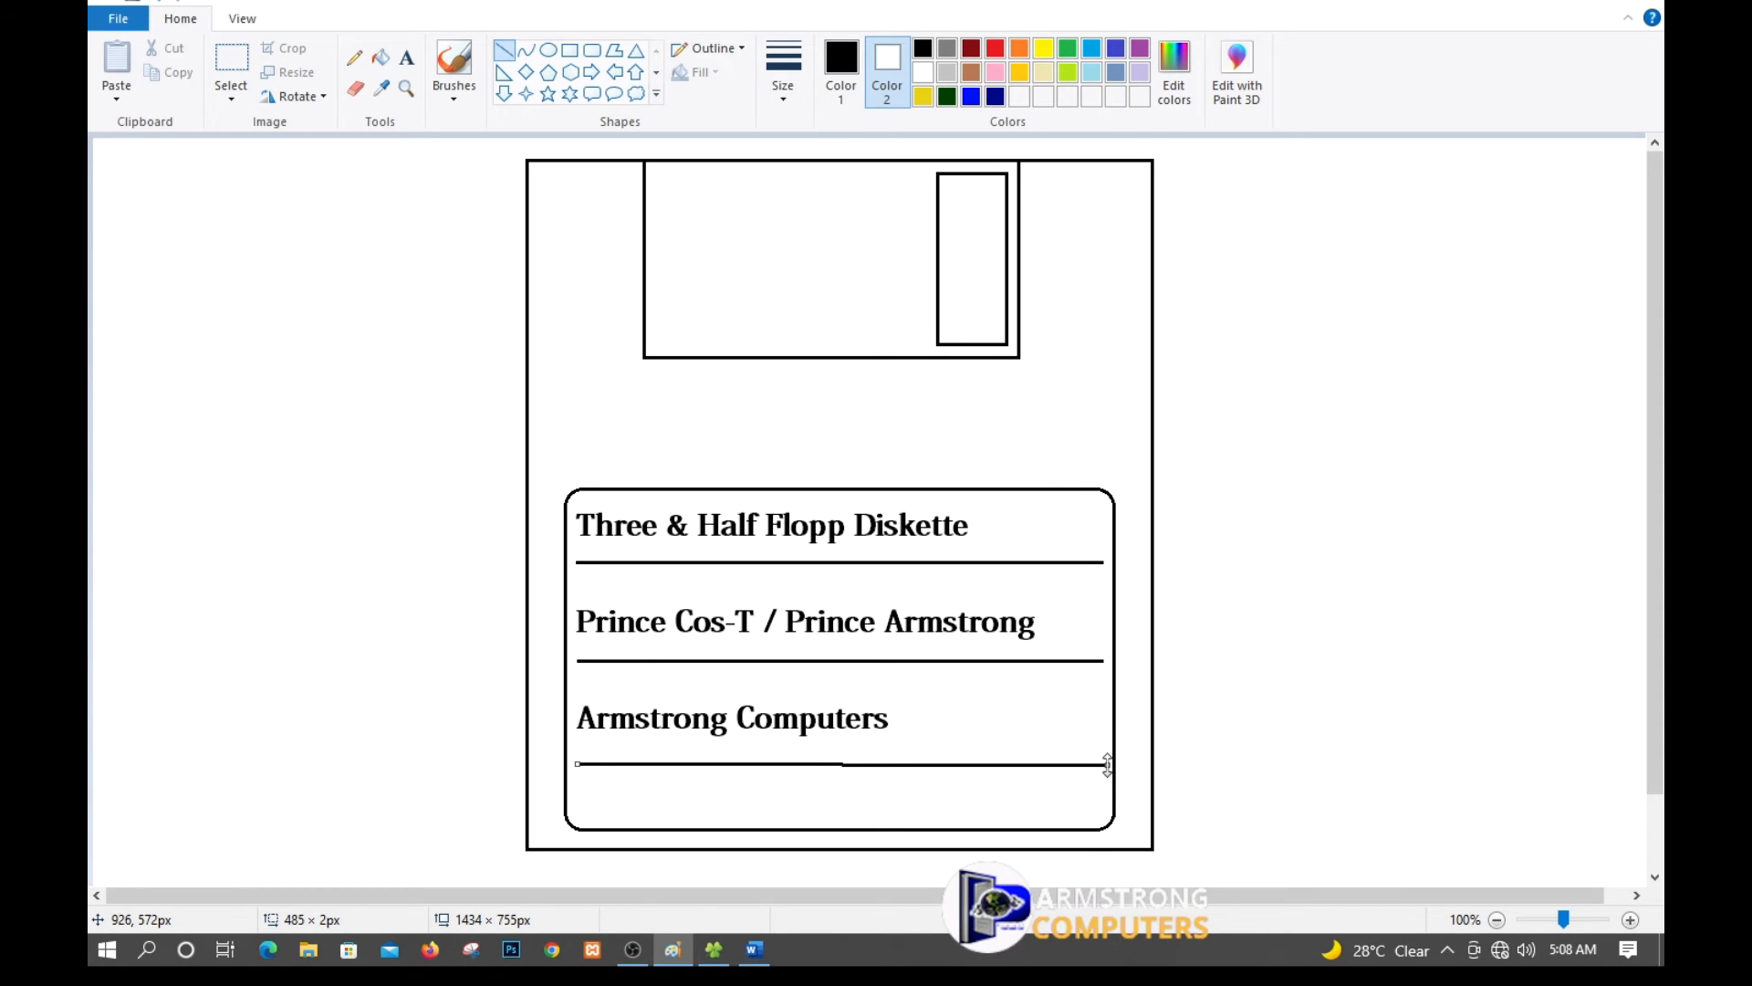
drag(1108, 762, 1109, 764)
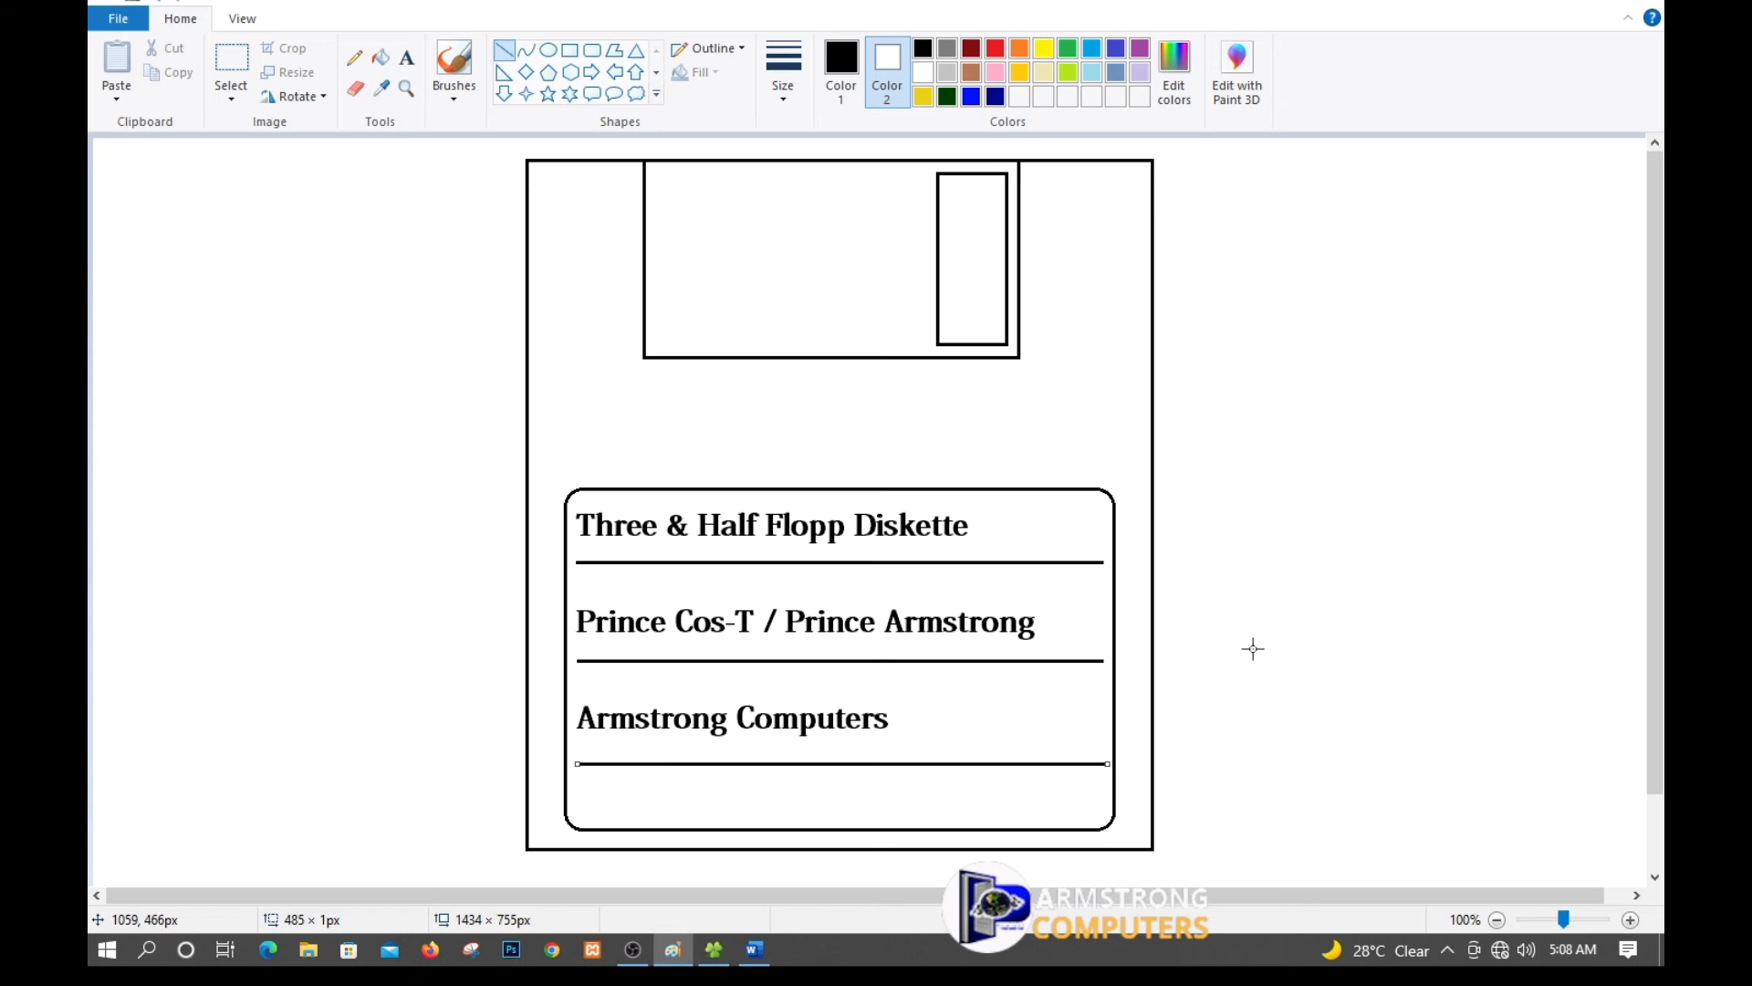
Fill the floppy body and the shutter's small window with black.
click(1275, 519)
click(378, 62)
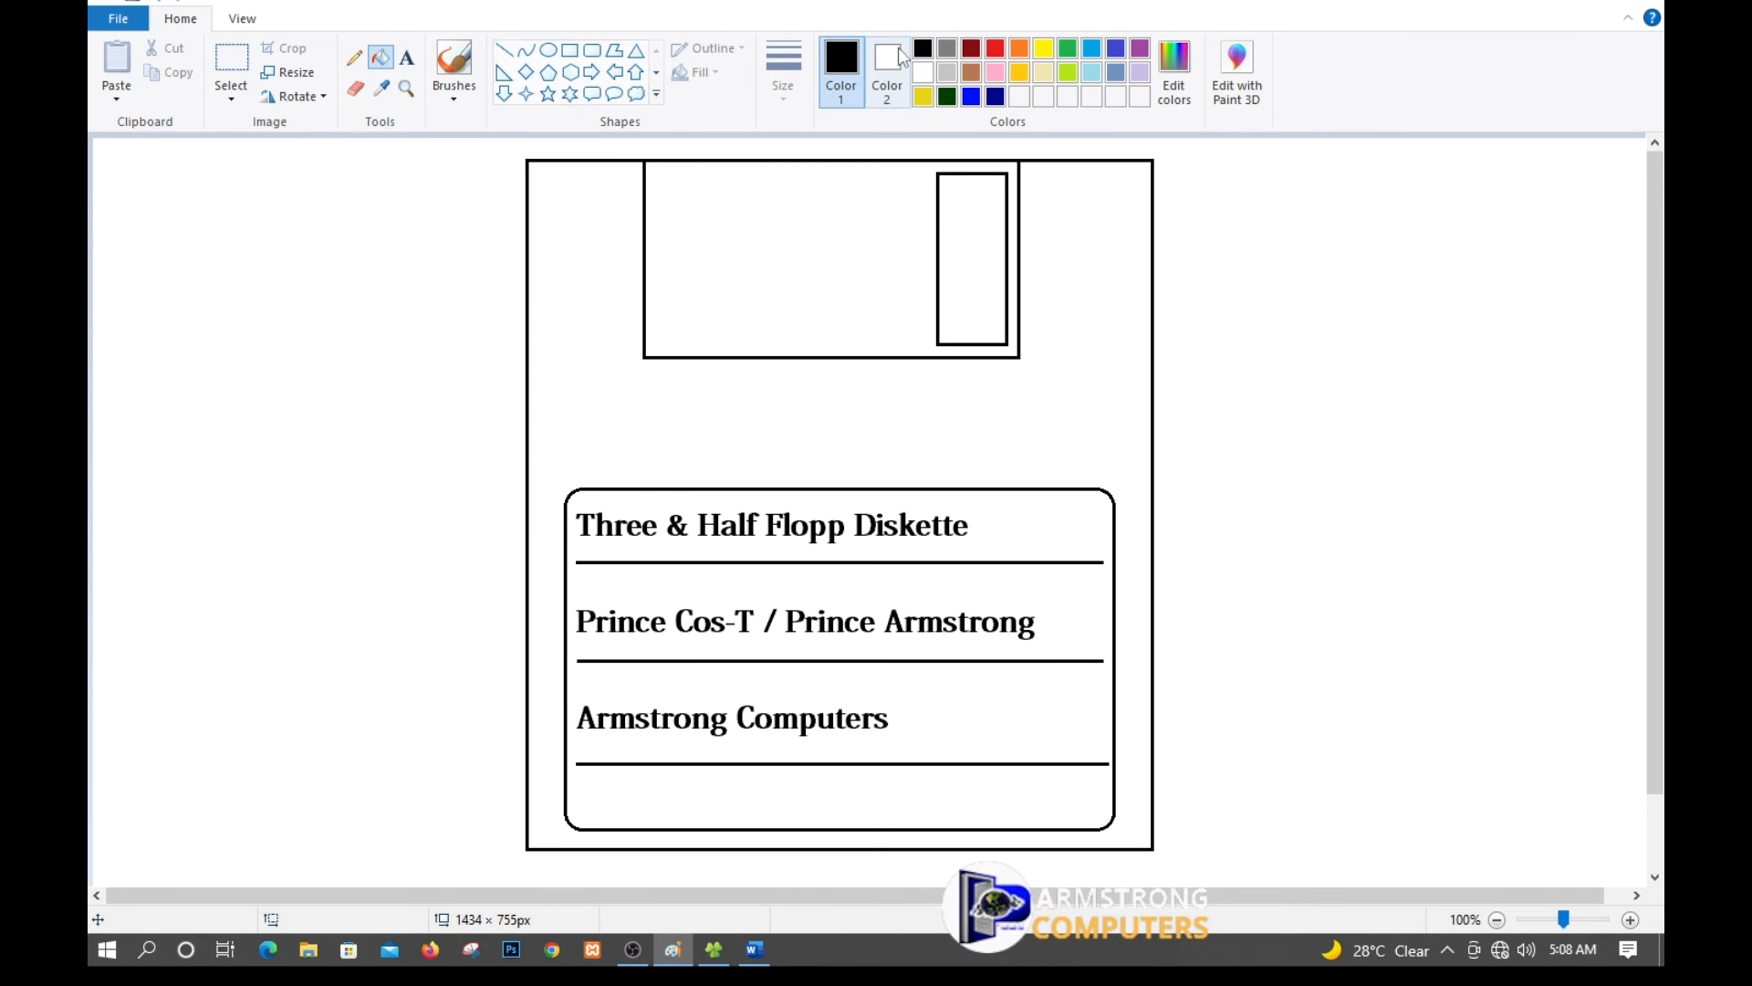
click(927, 50)
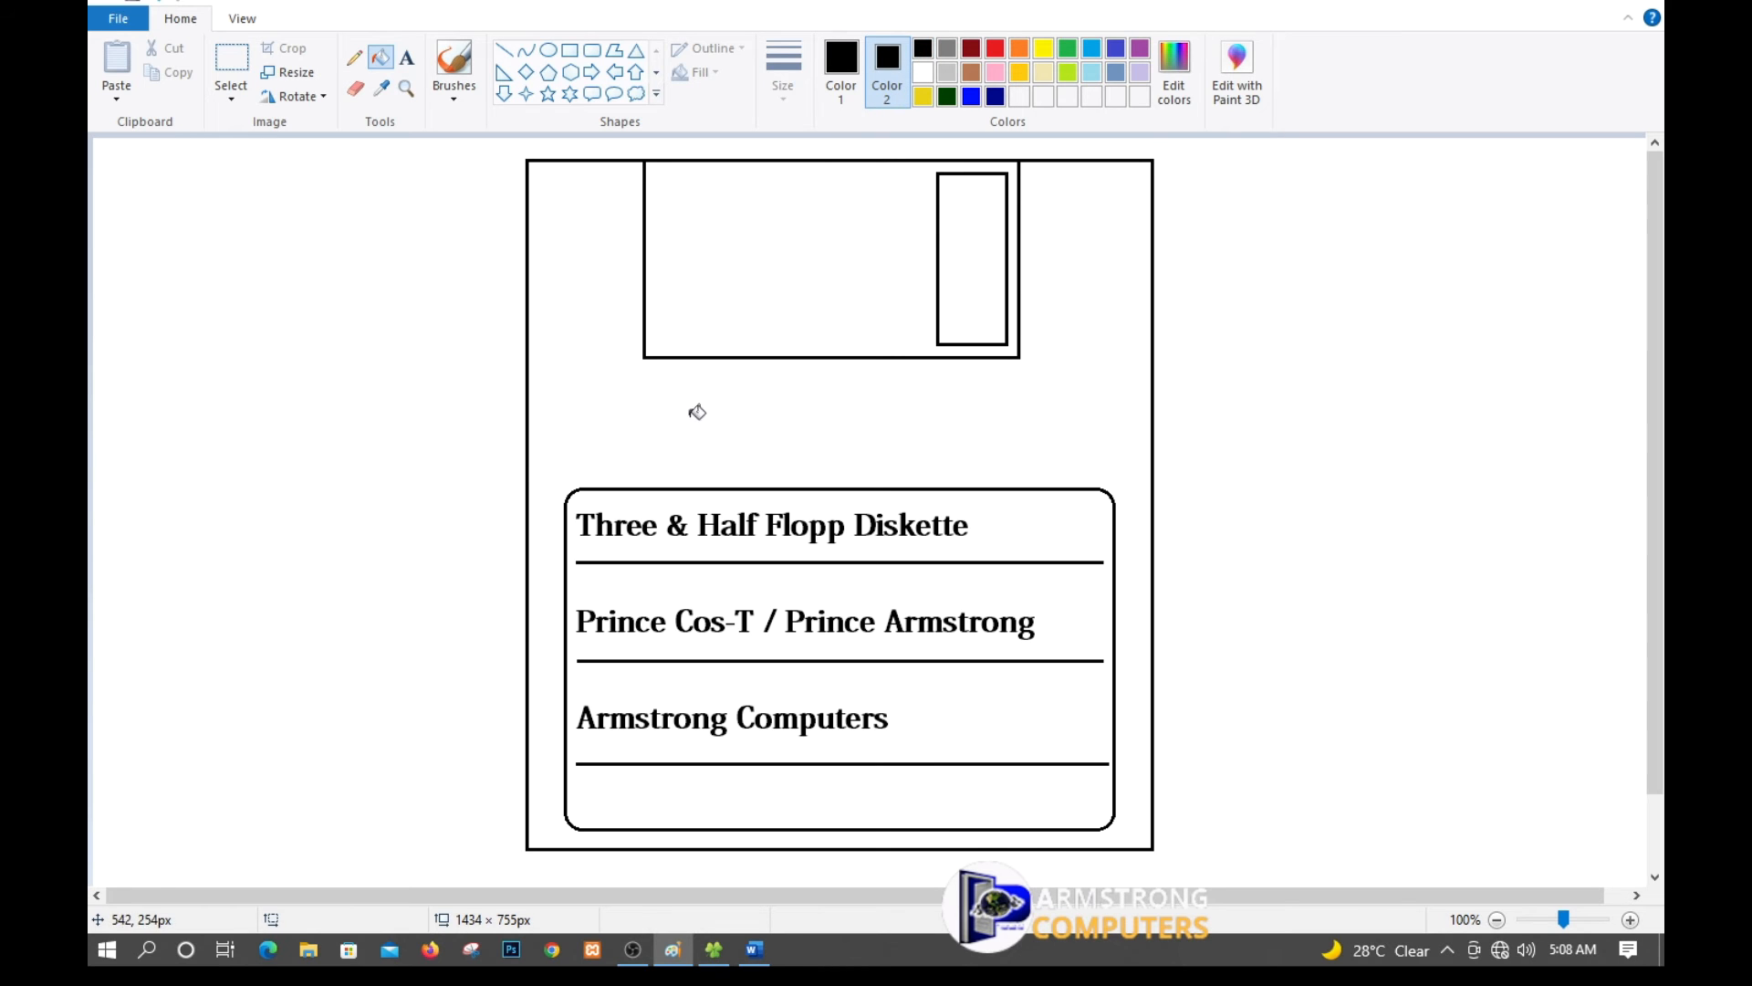
click(785, 410)
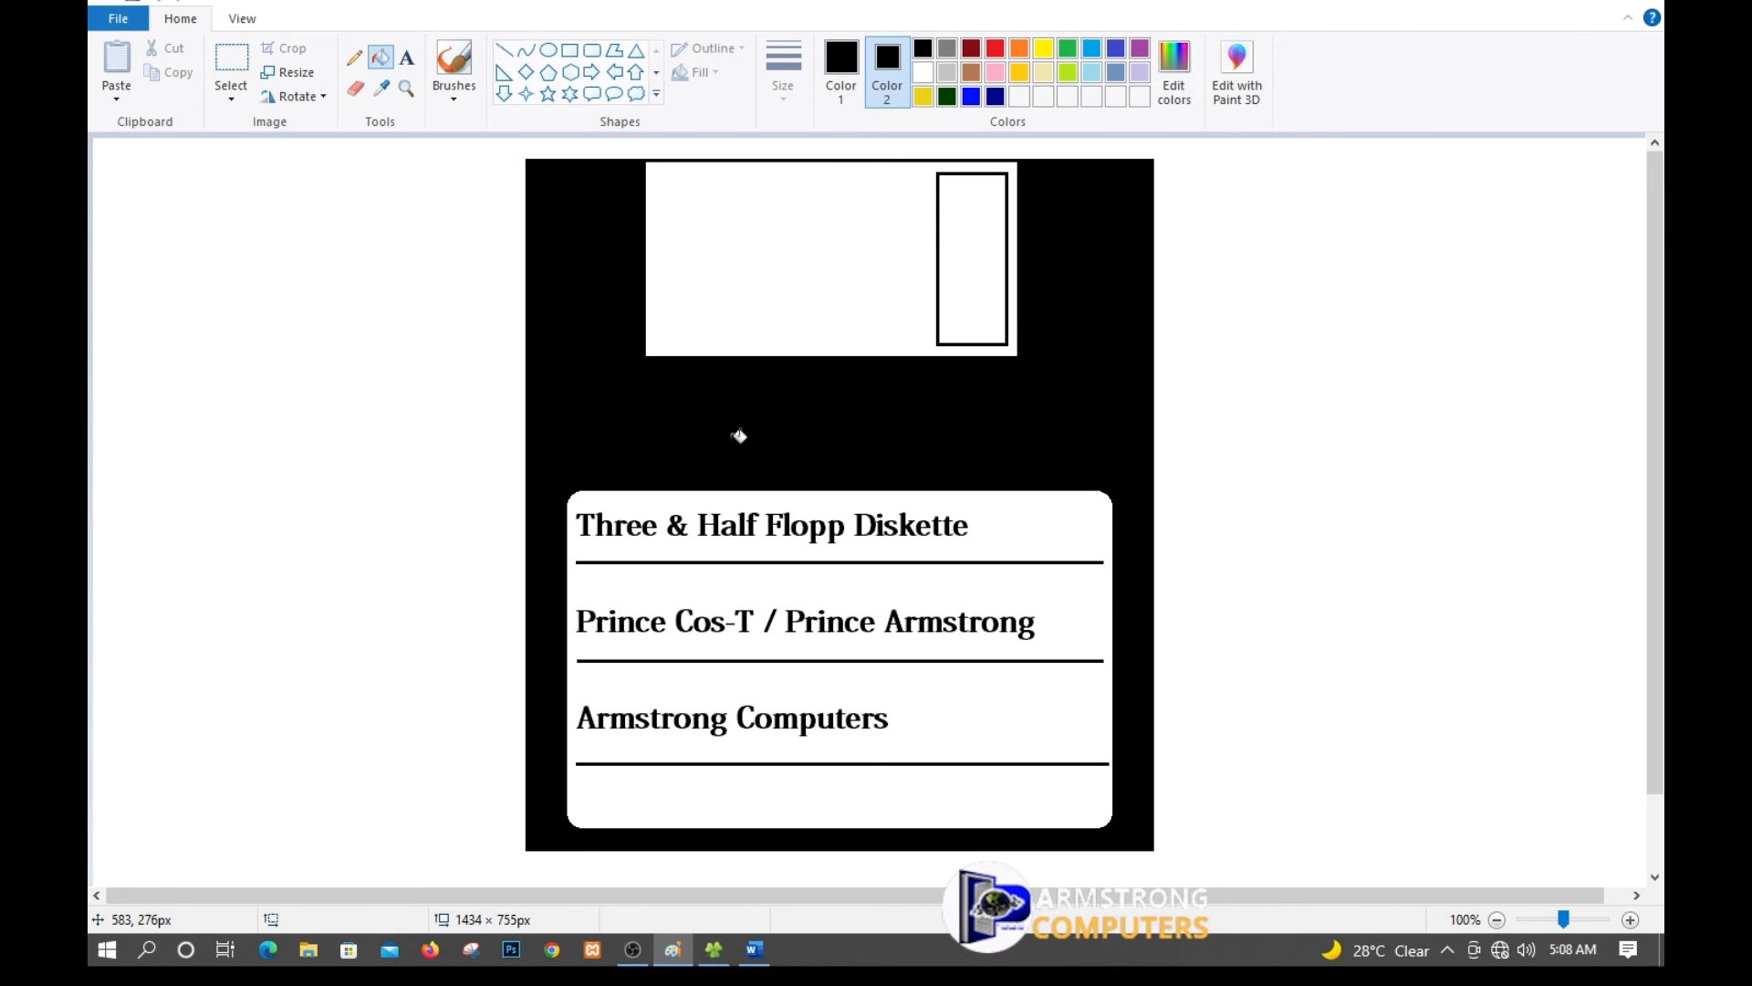
click(977, 212)
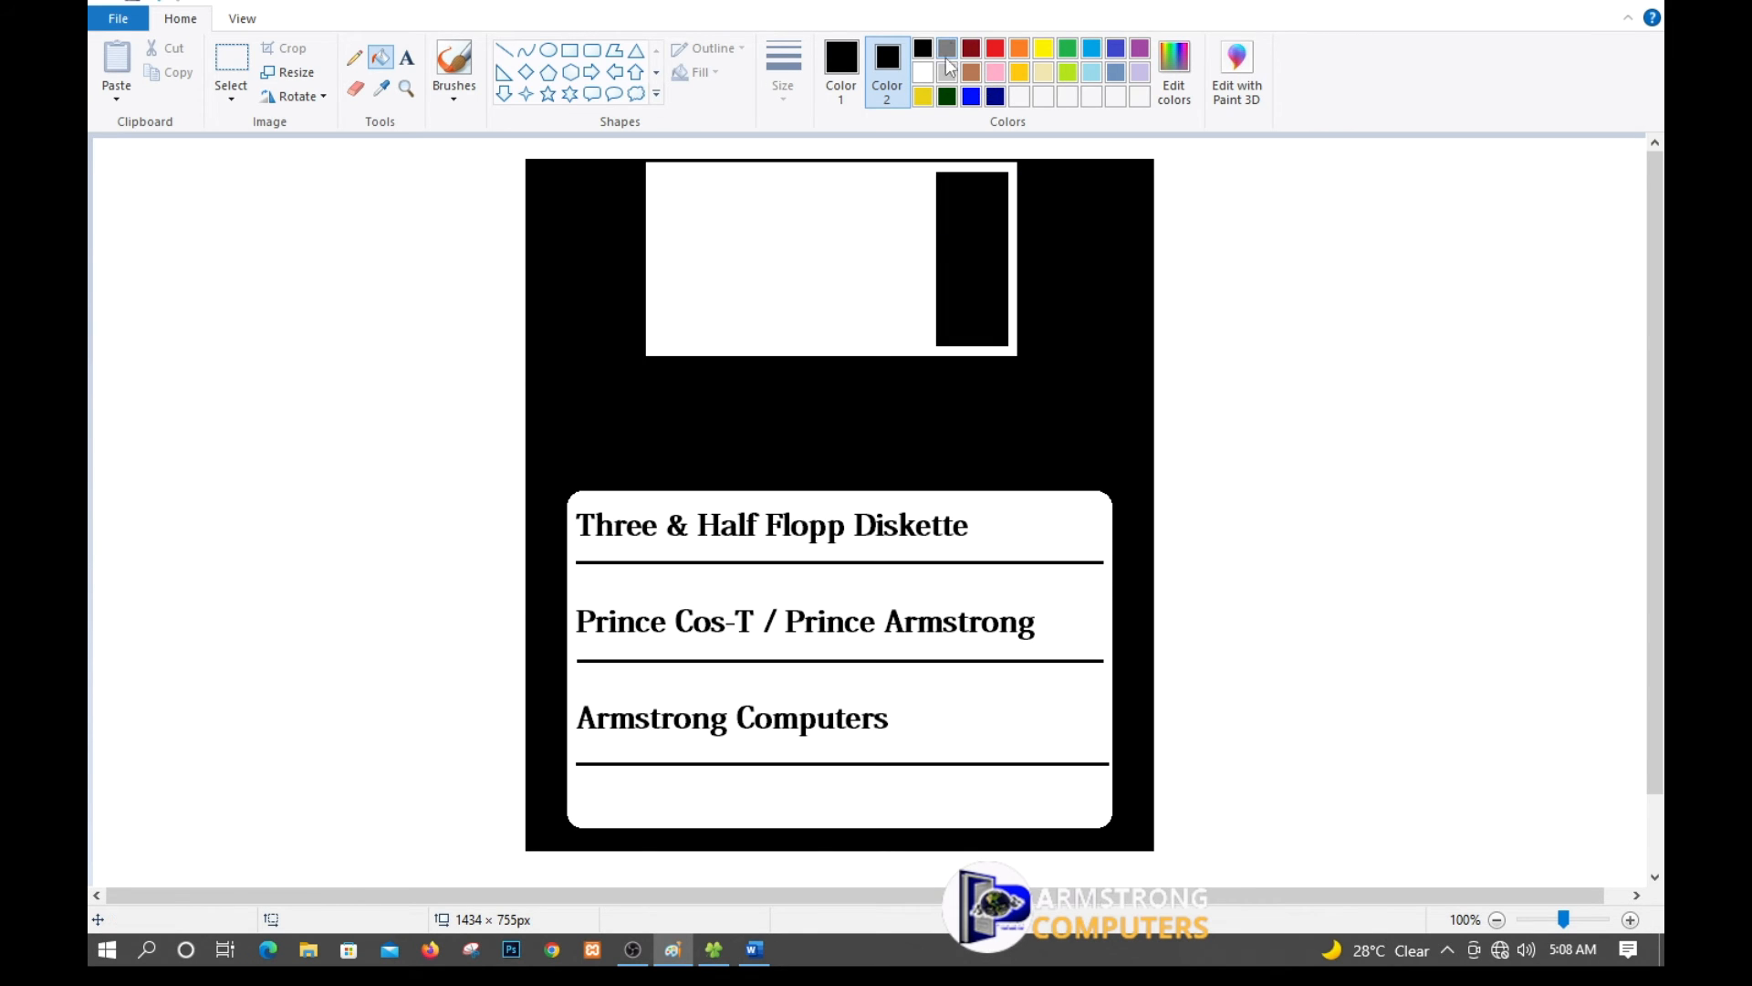
Set the primary colour to grey and fill the shutter grey.
click(950, 60)
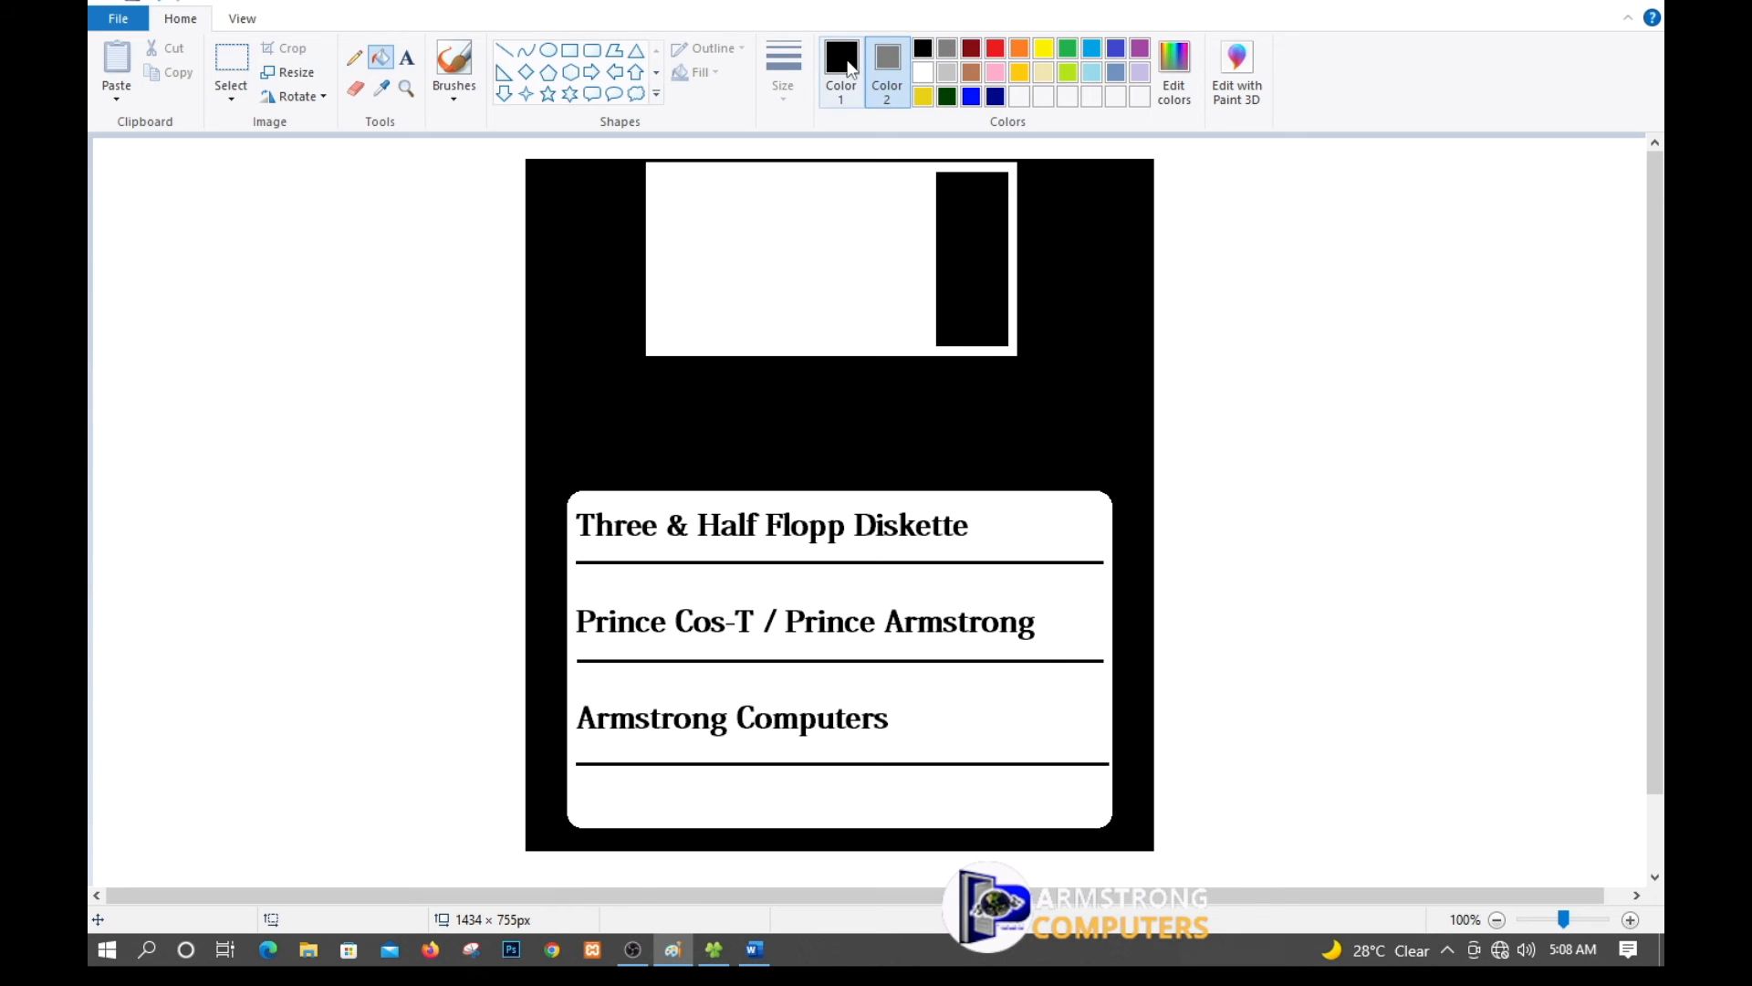
click(847, 66)
click(950, 60)
click(886, 65)
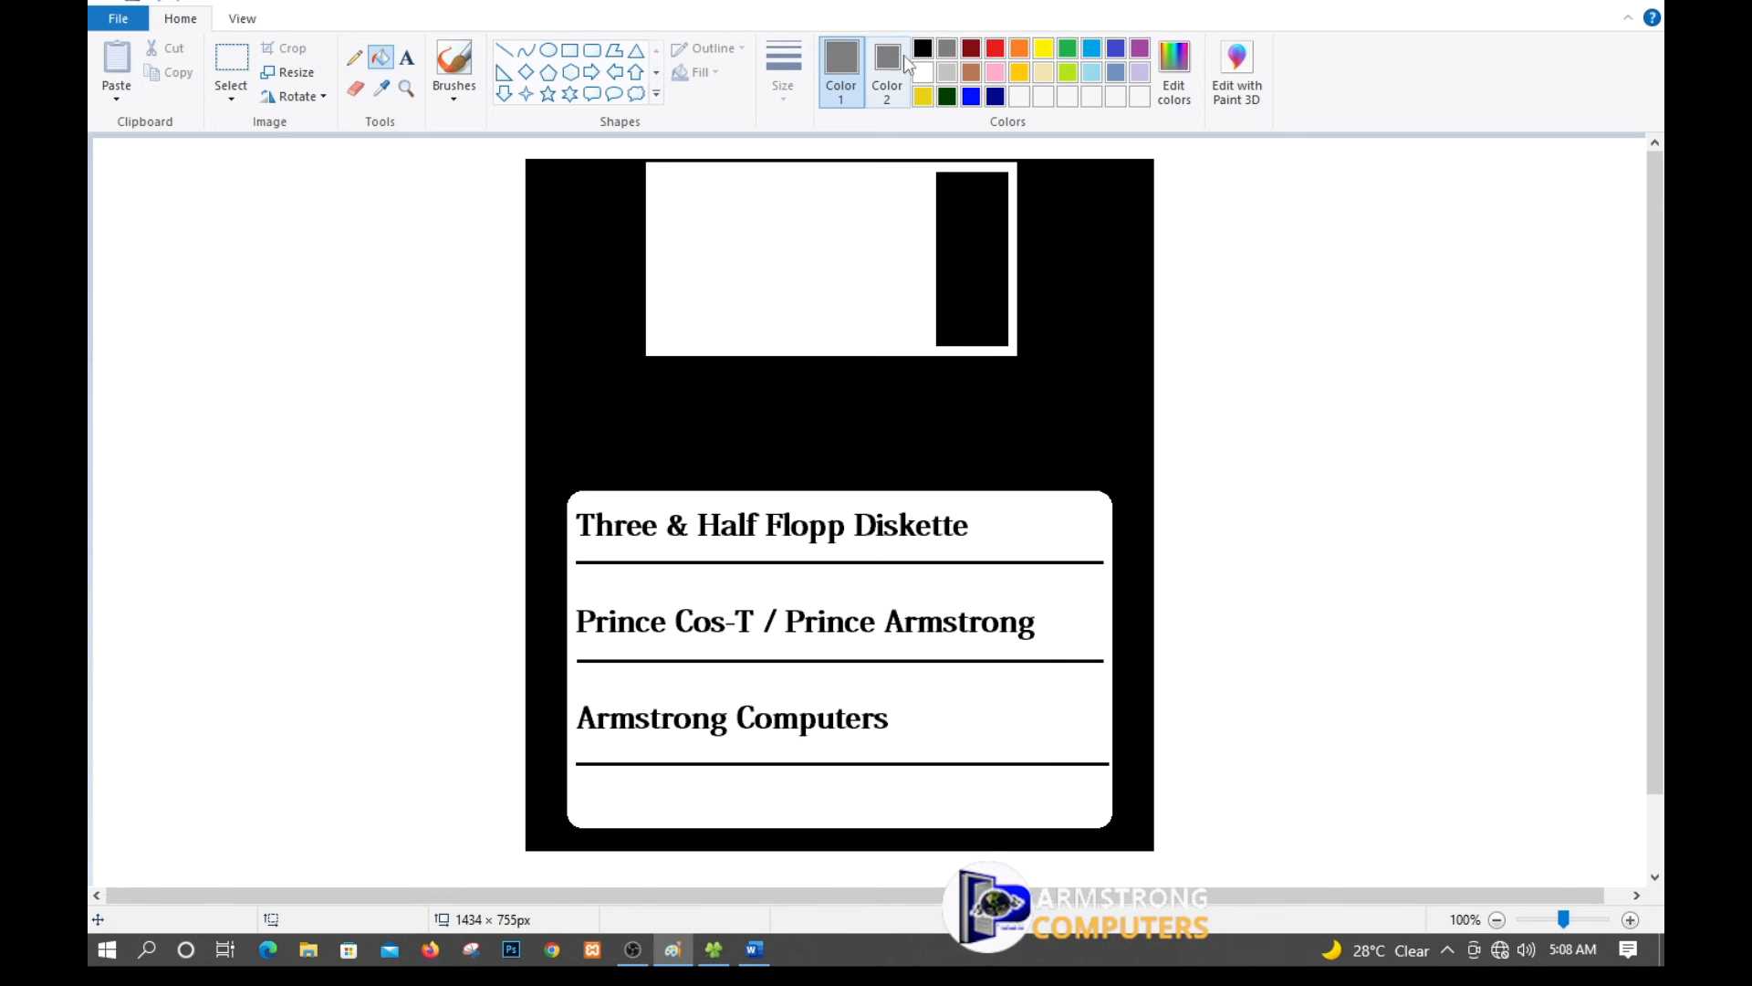
click(841, 65)
click(819, 219)
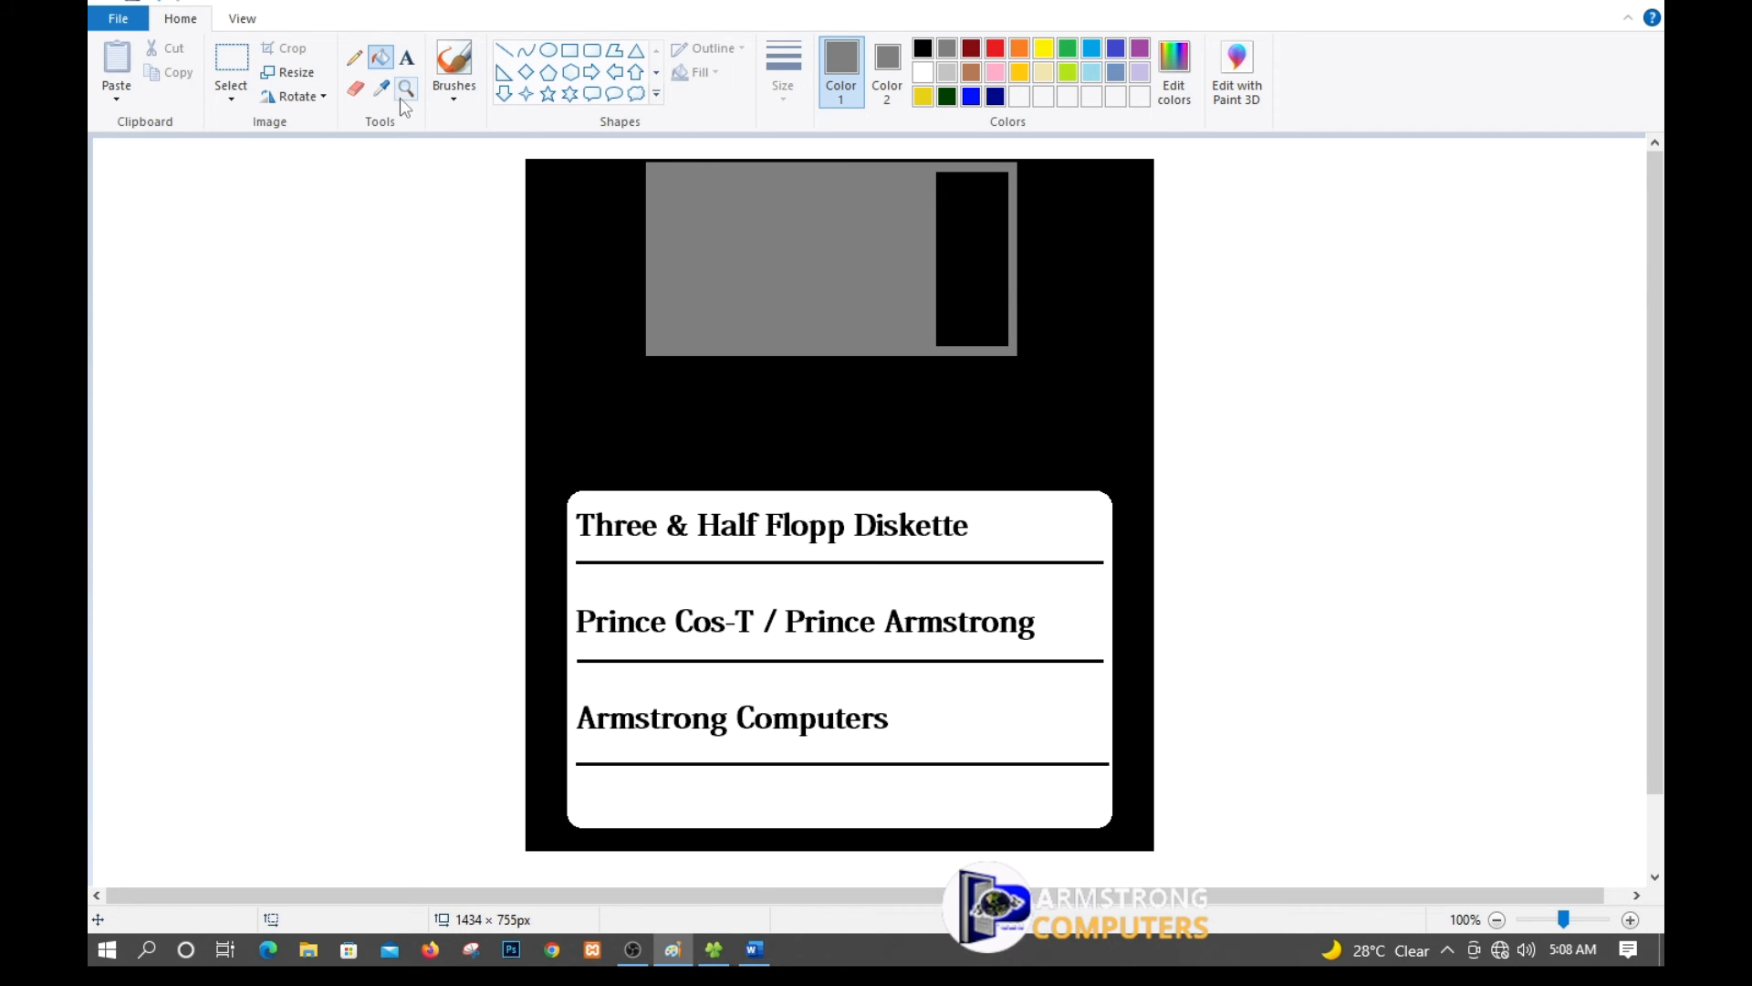
click(407, 58)
Write SONY in light grey at size 48 on the shutter, centred.
click(947, 72)
drag(655, 174, 920, 334)
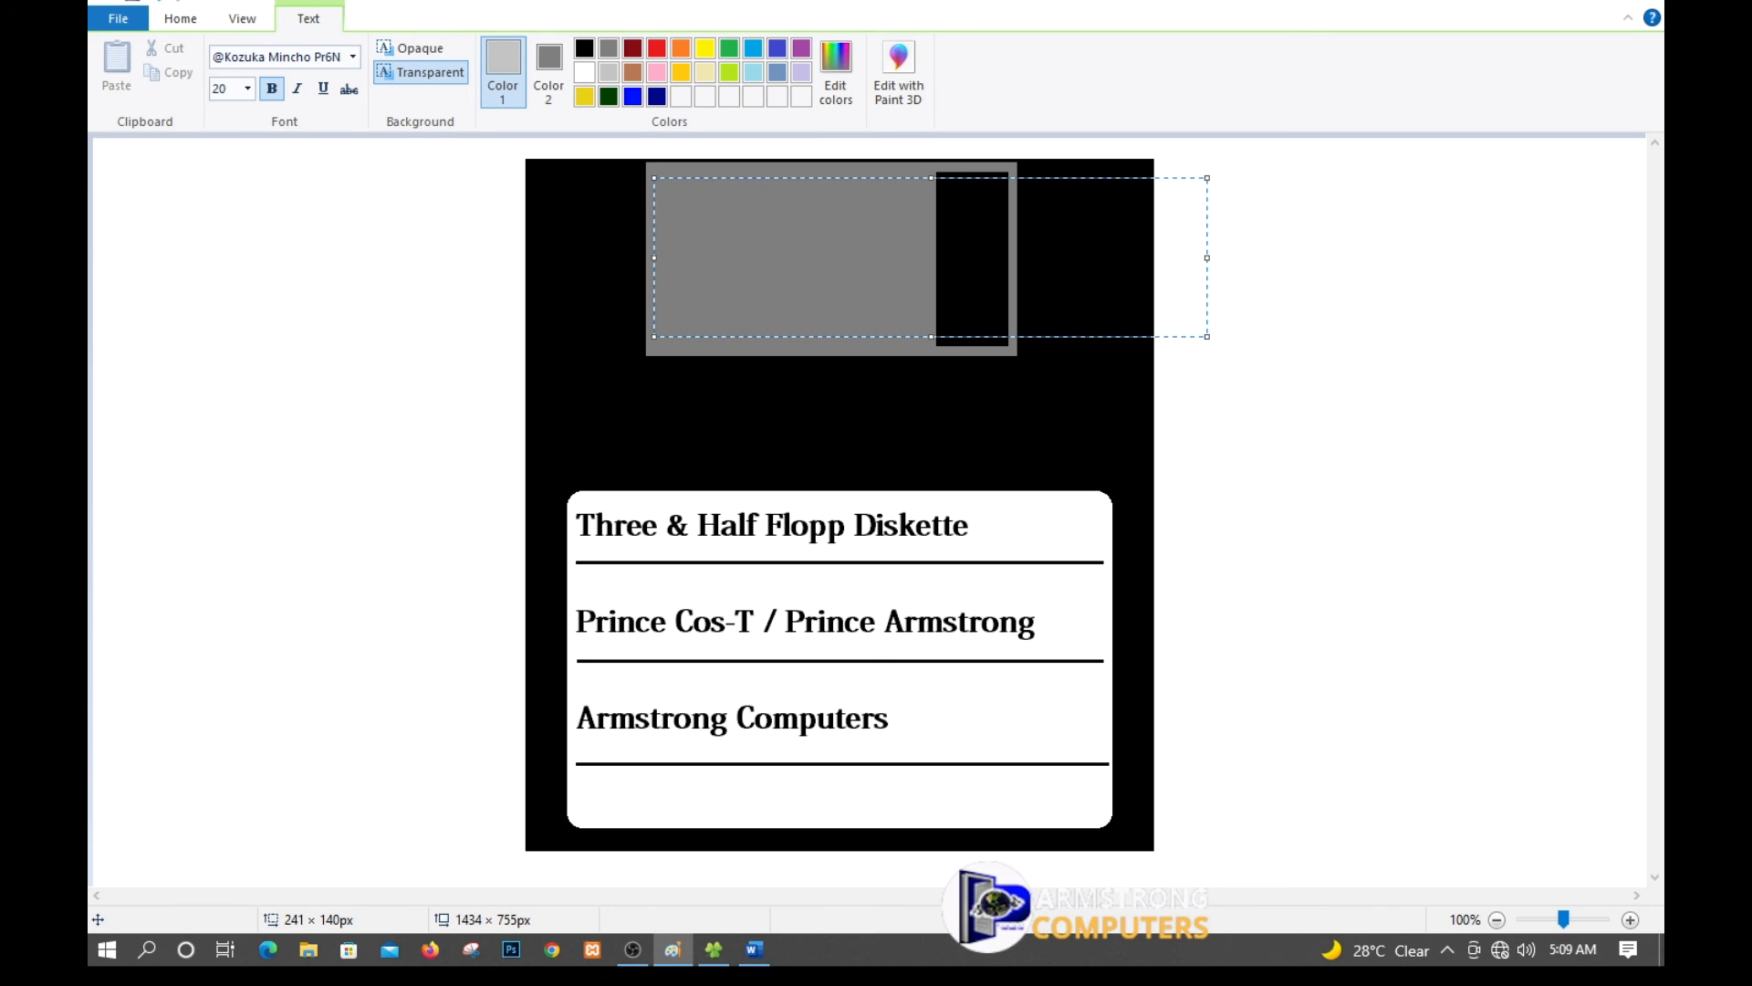
text(ONY)
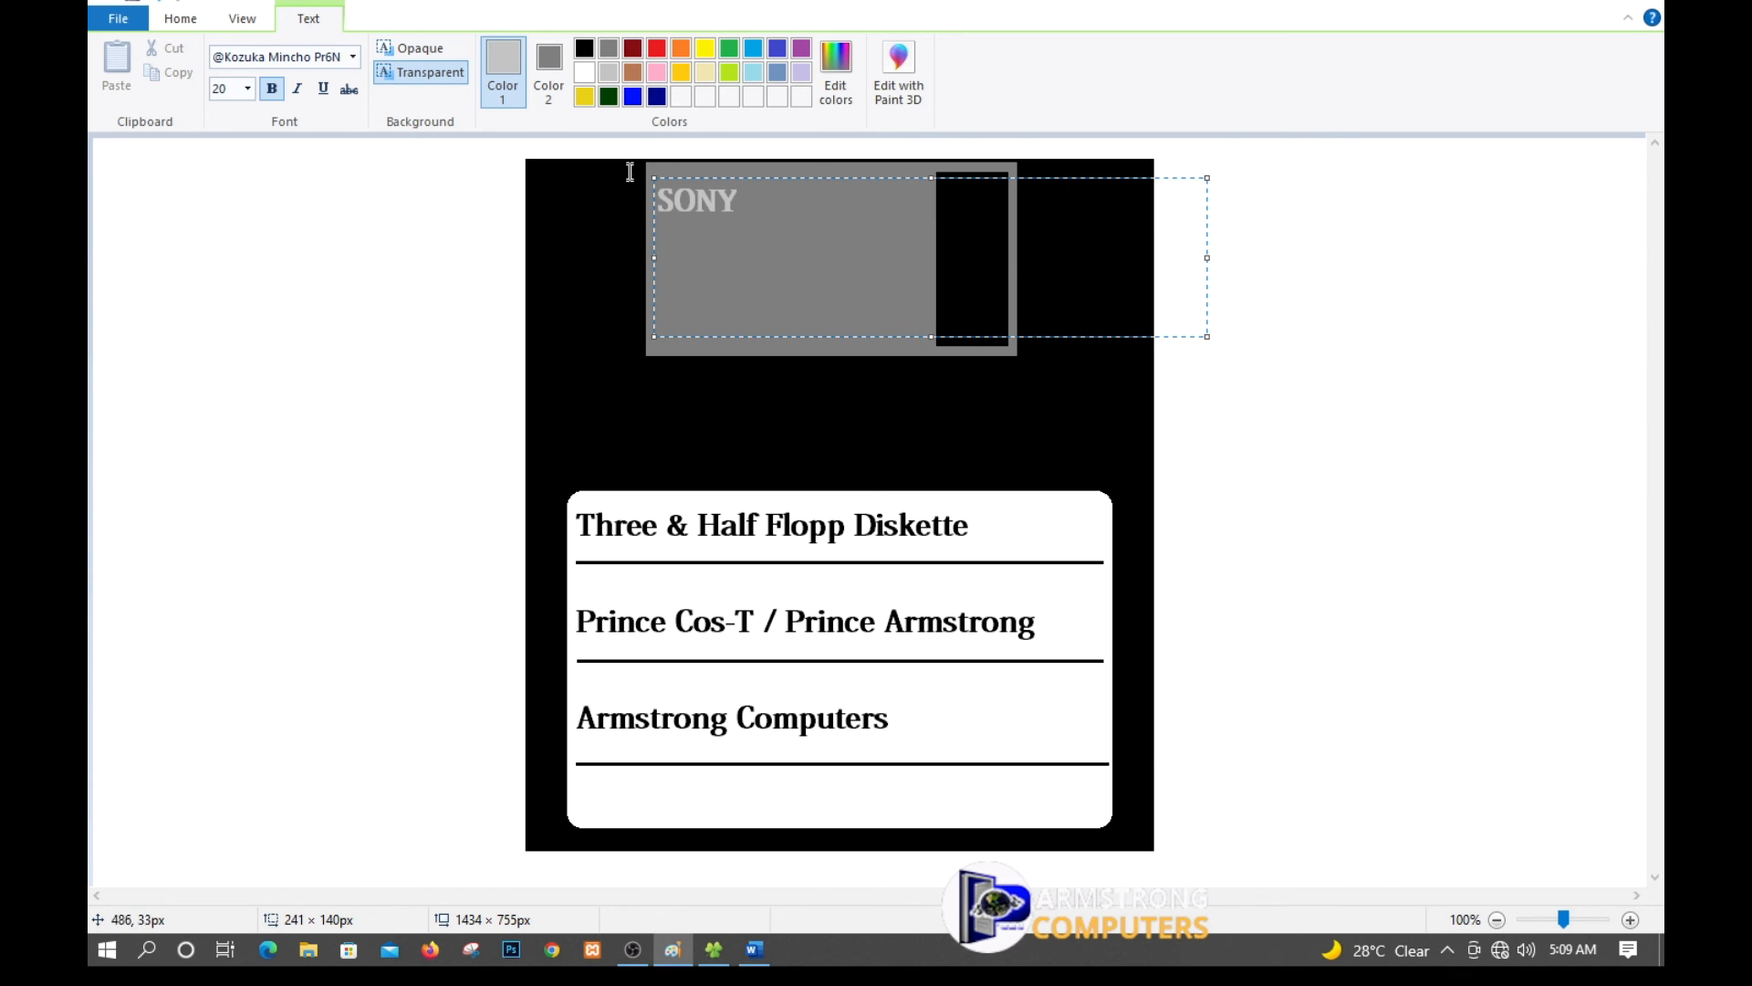
drag(770, 207, 647, 217)
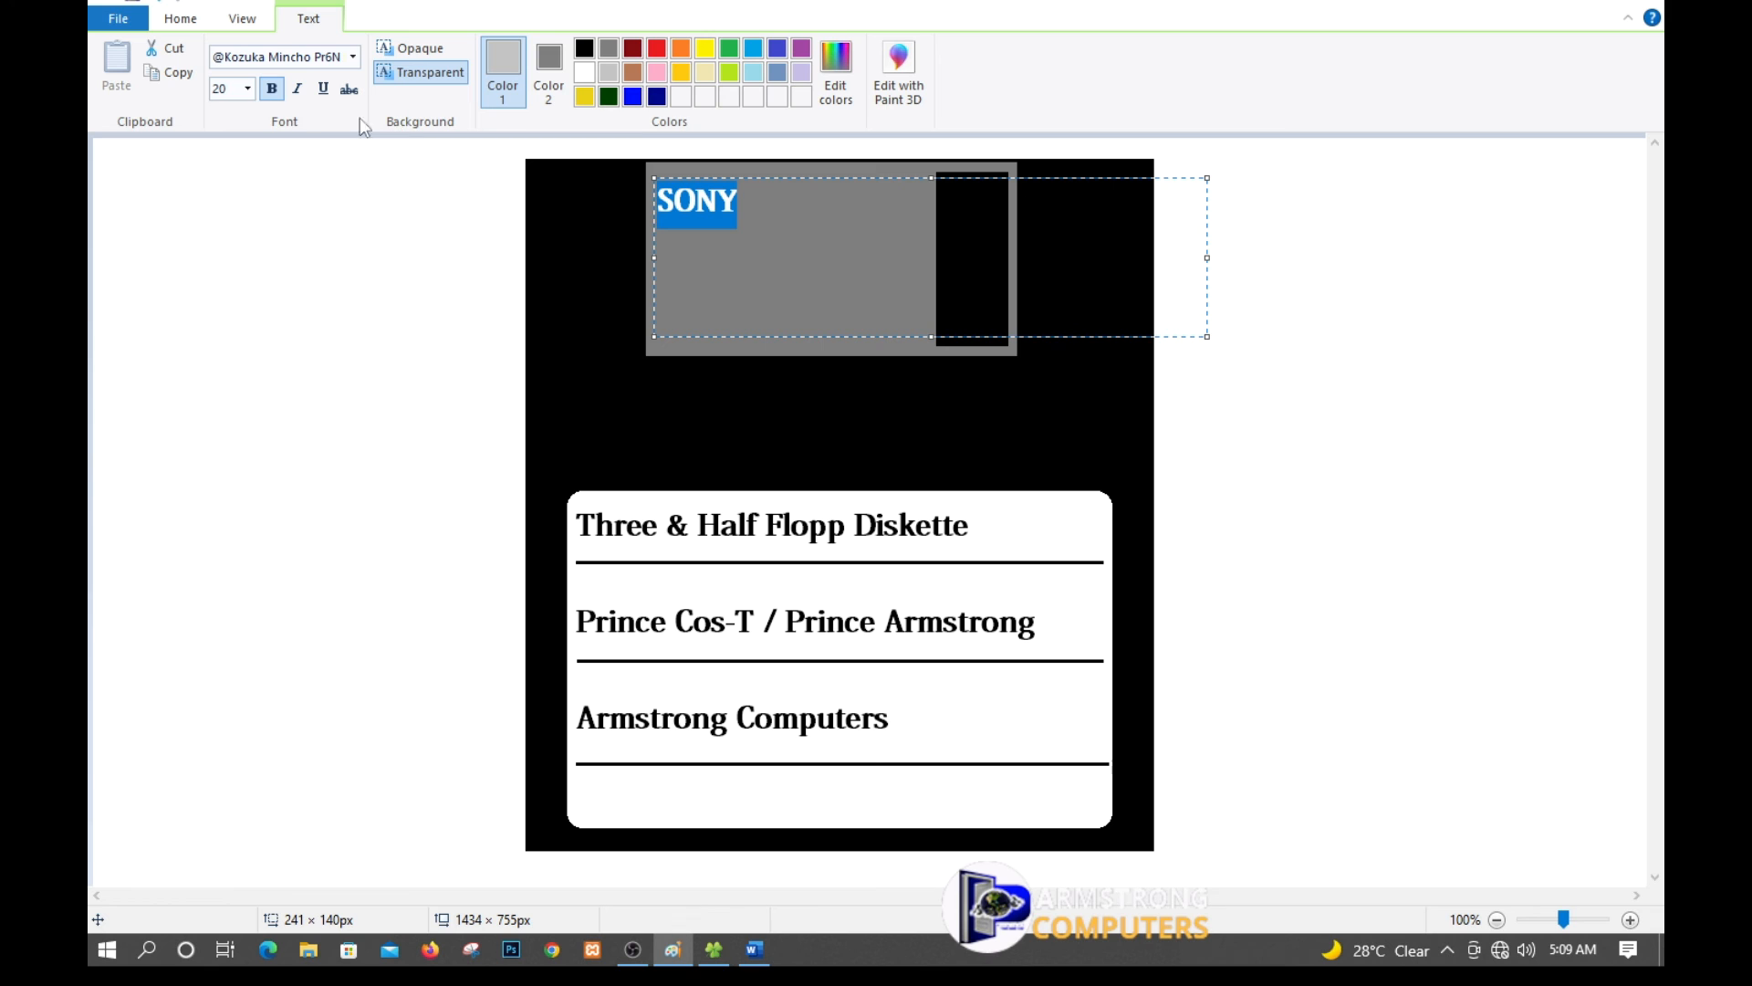
click(248, 89)
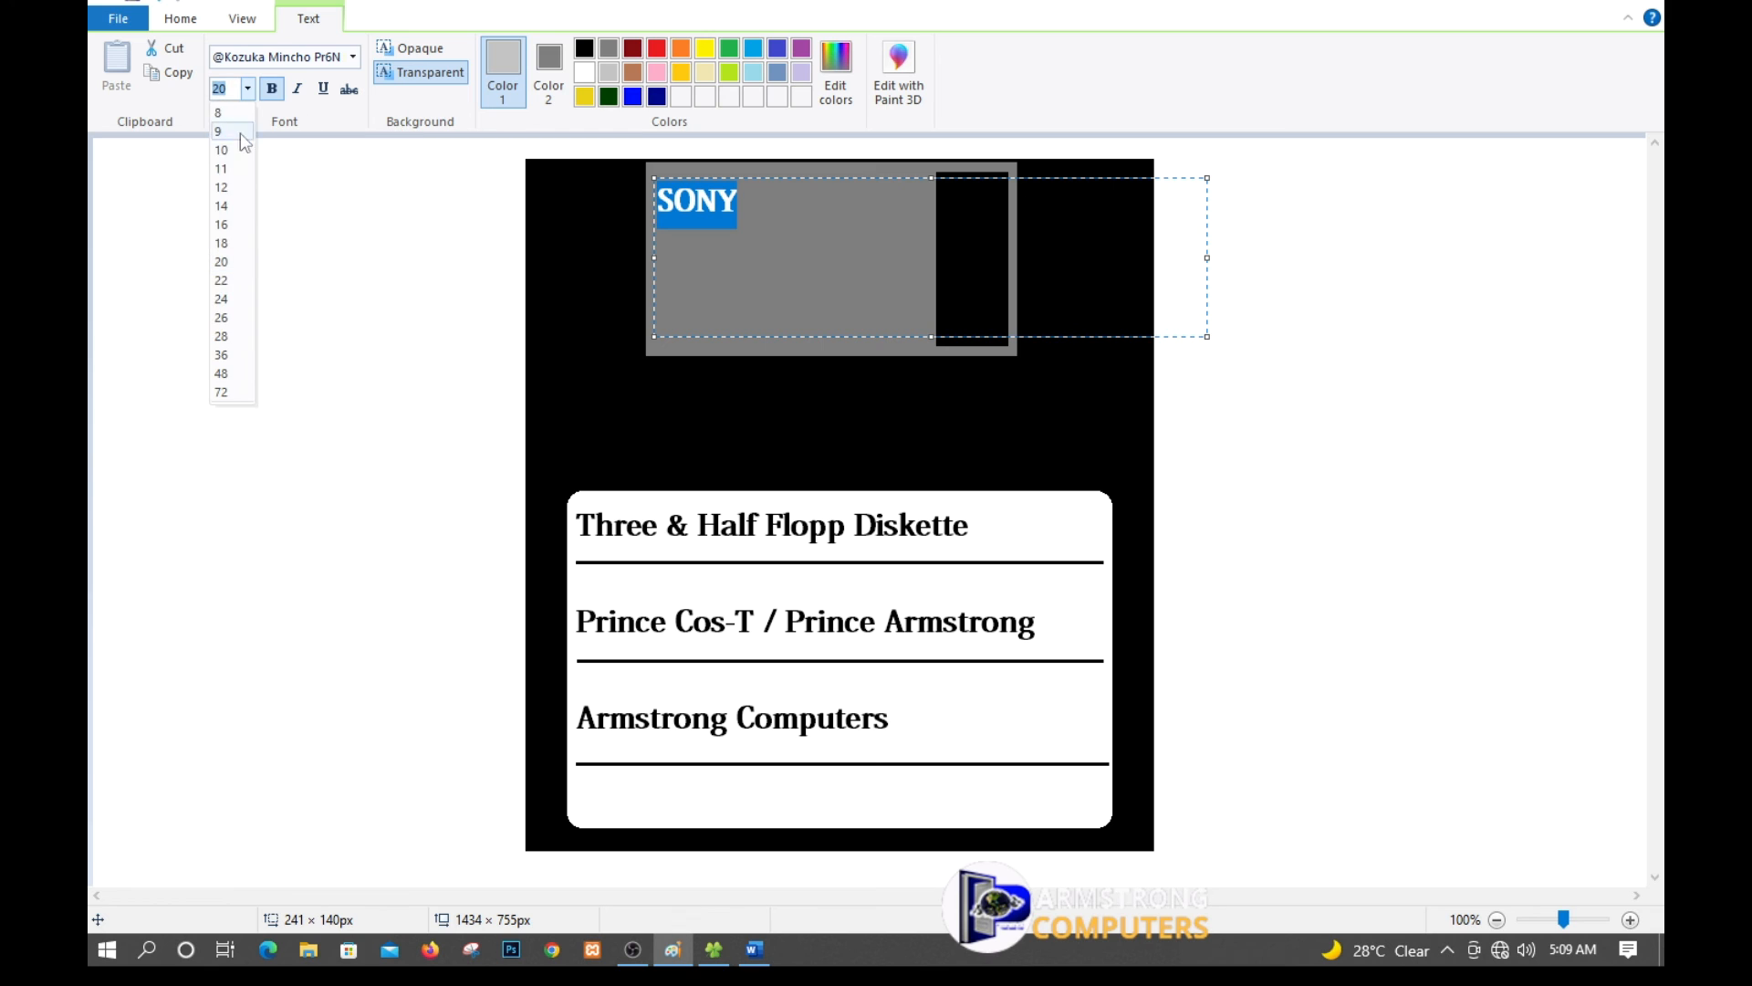
click(224, 355)
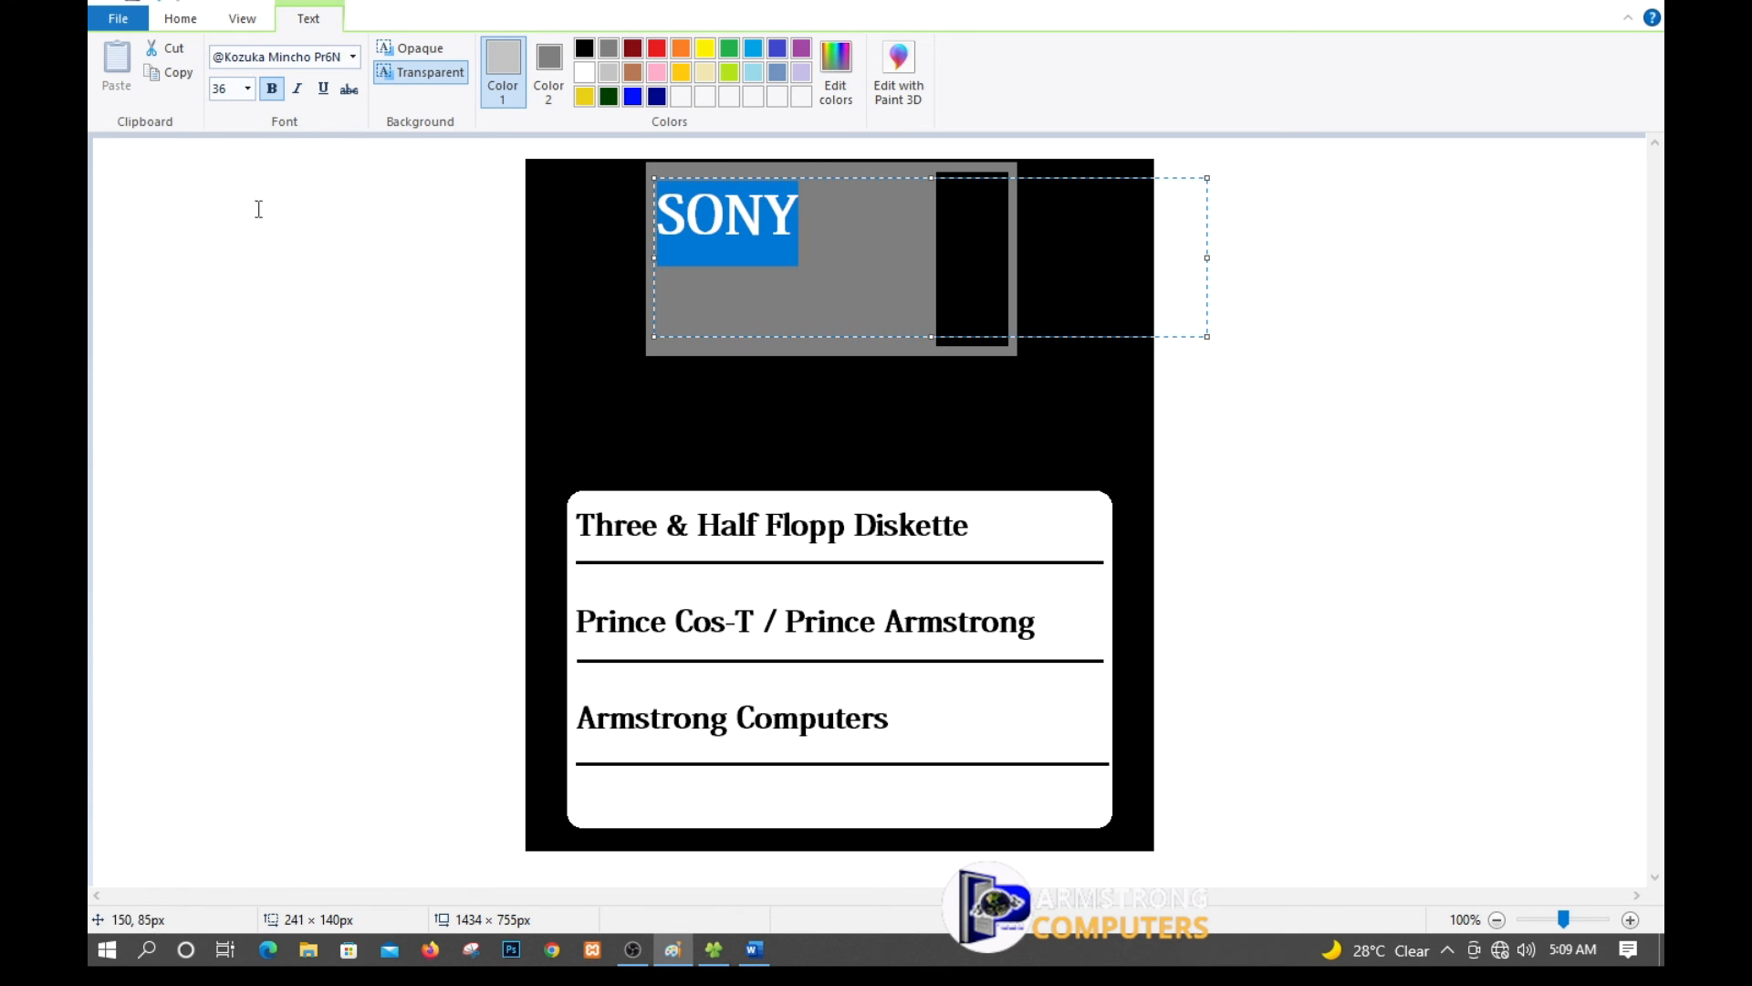
click(247, 88)
click(235, 375)
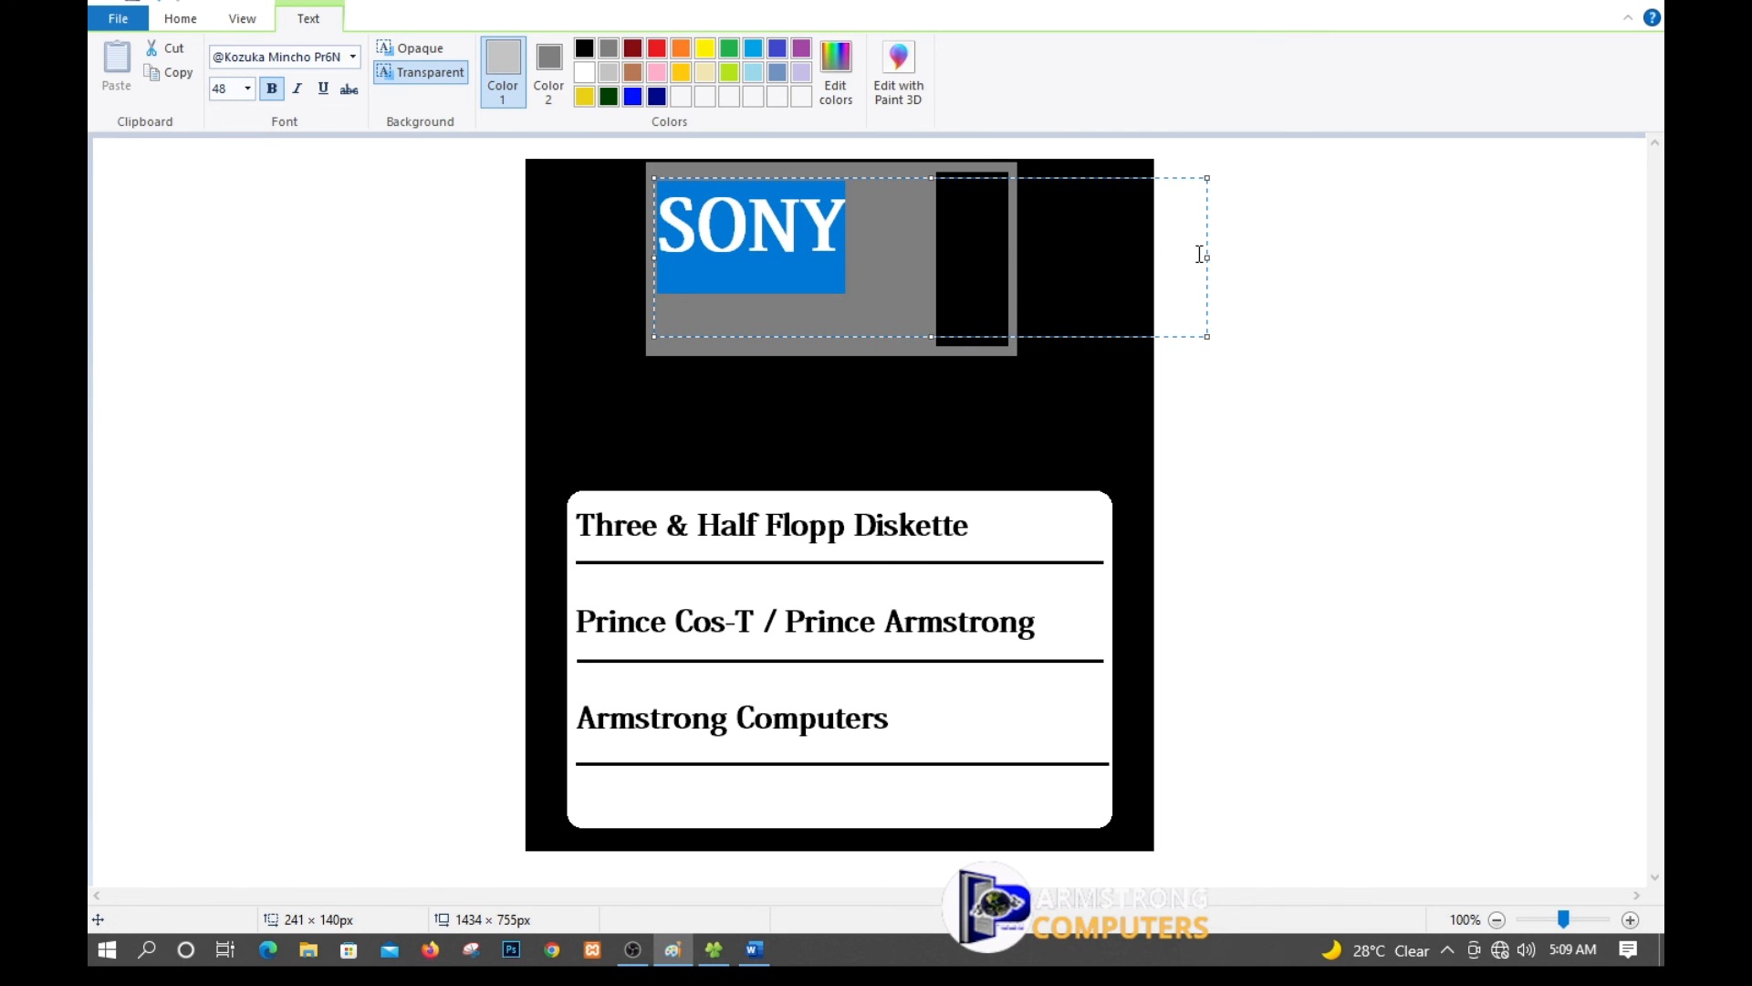
drag(1207, 256, 877, 243)
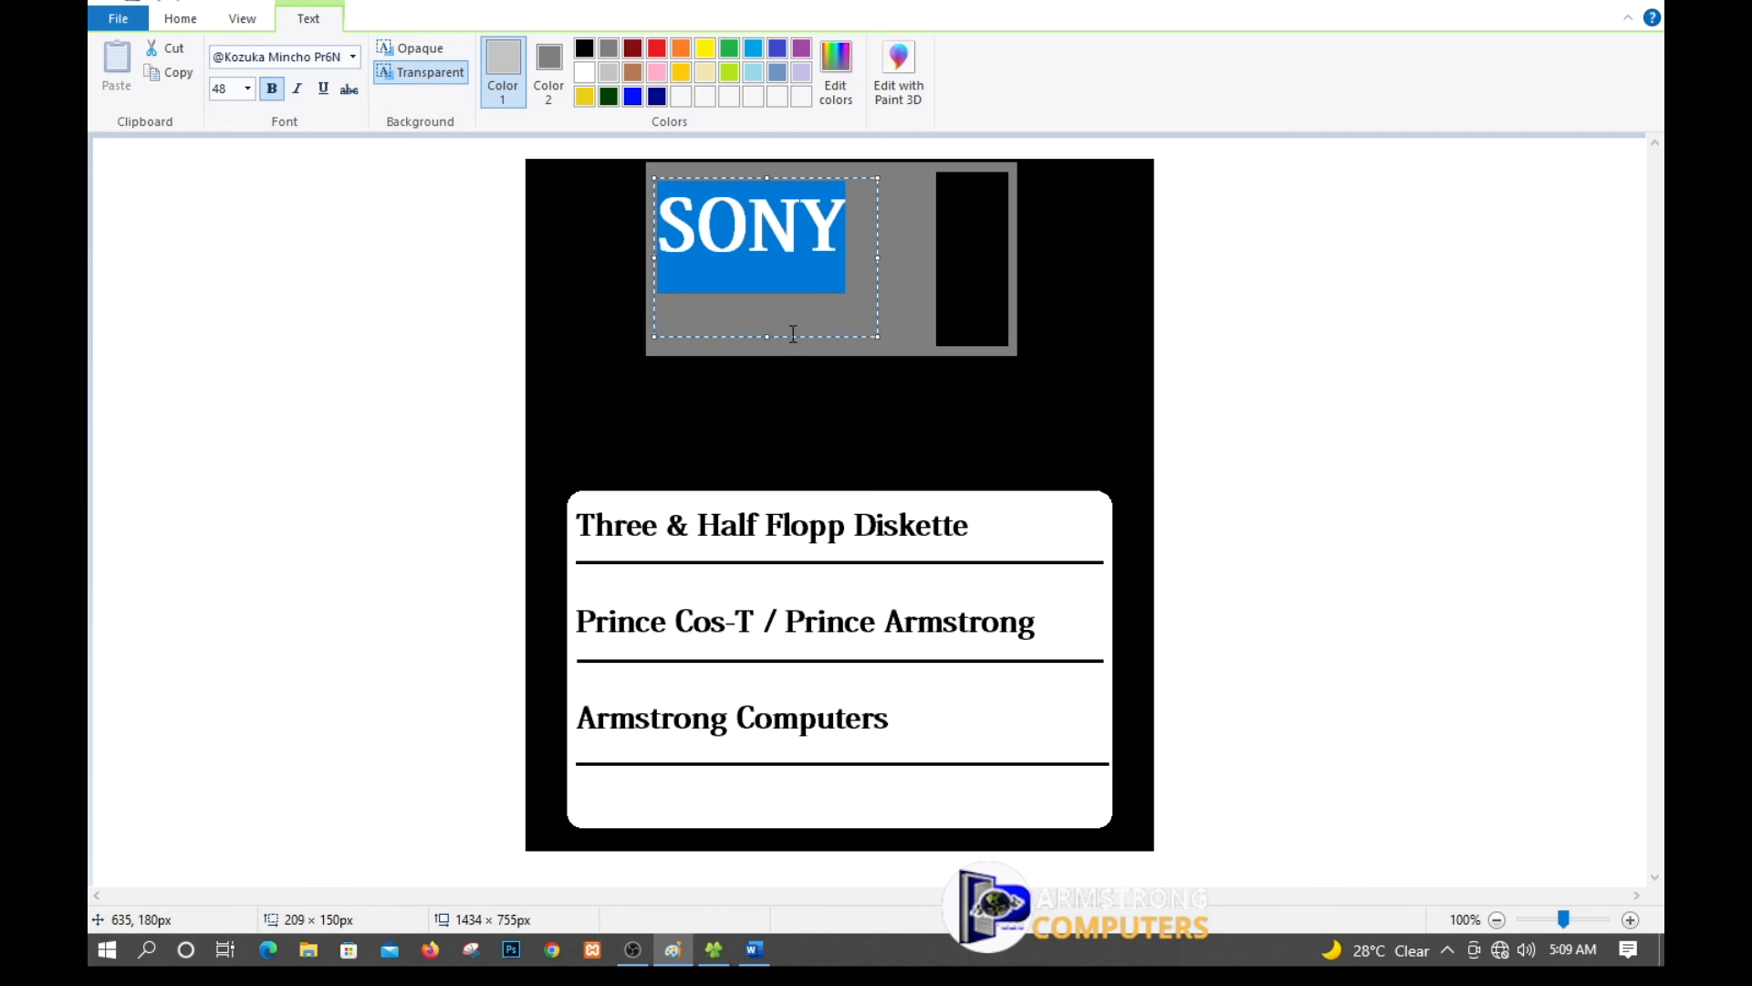
drag(797, 338, 839, 361)
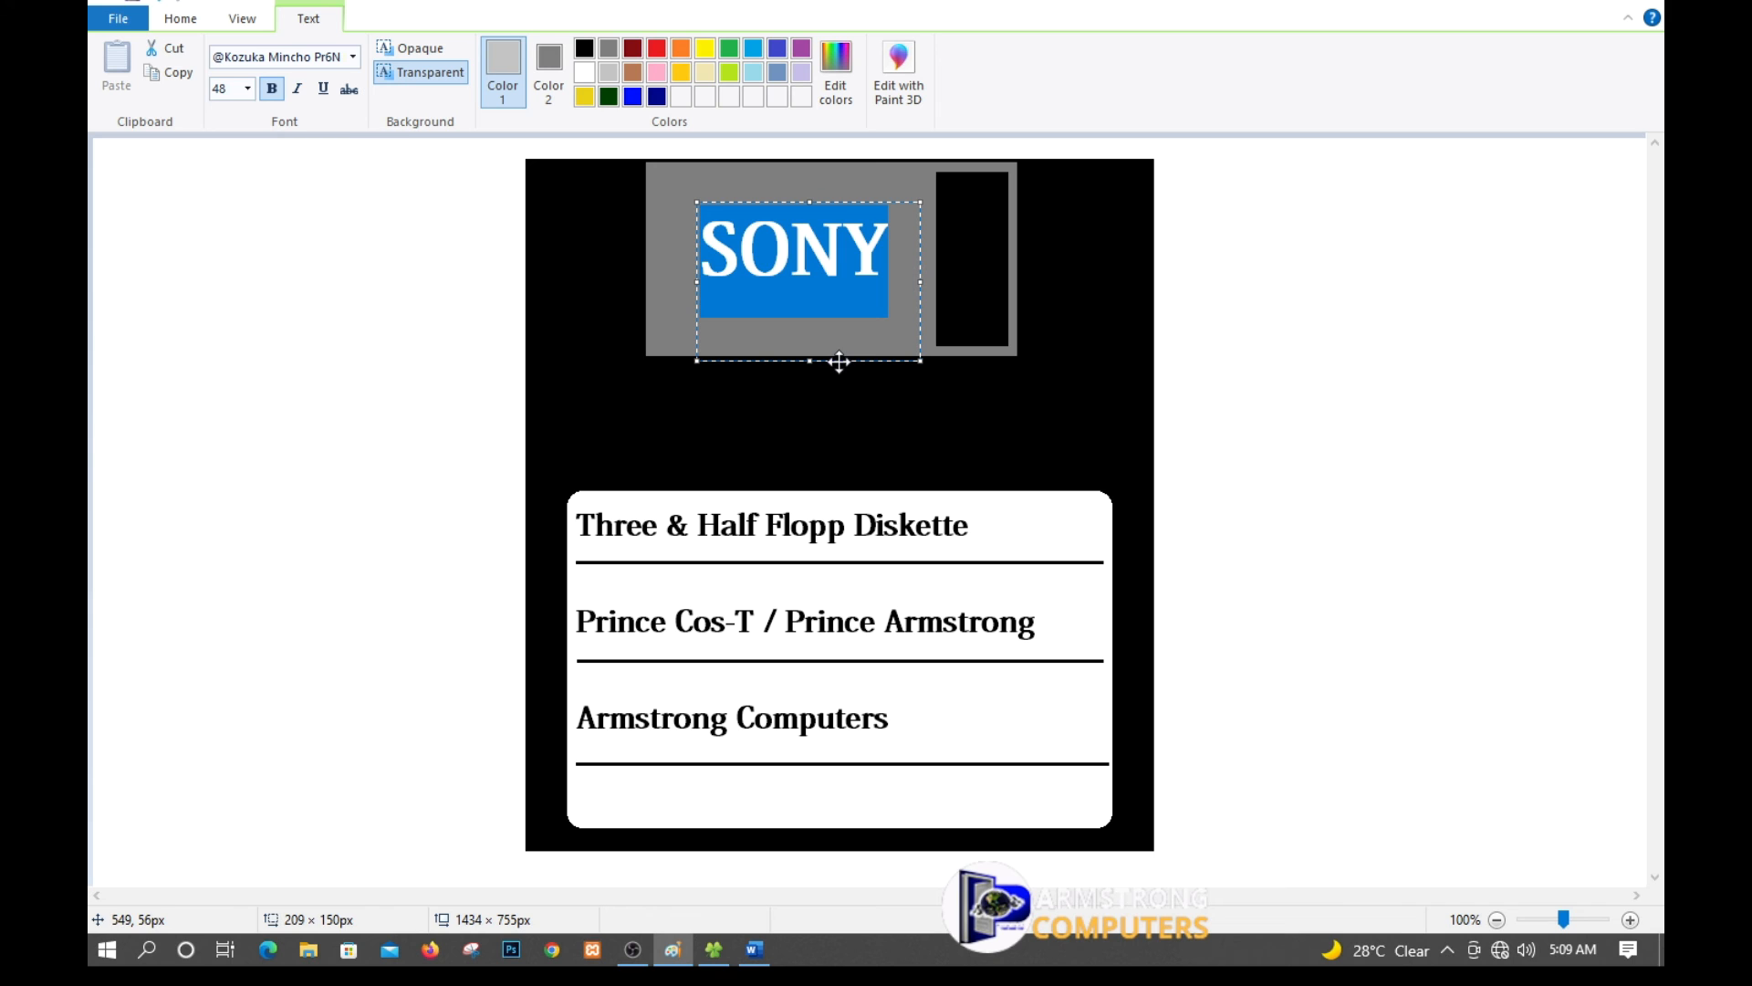
click(1308, 466)
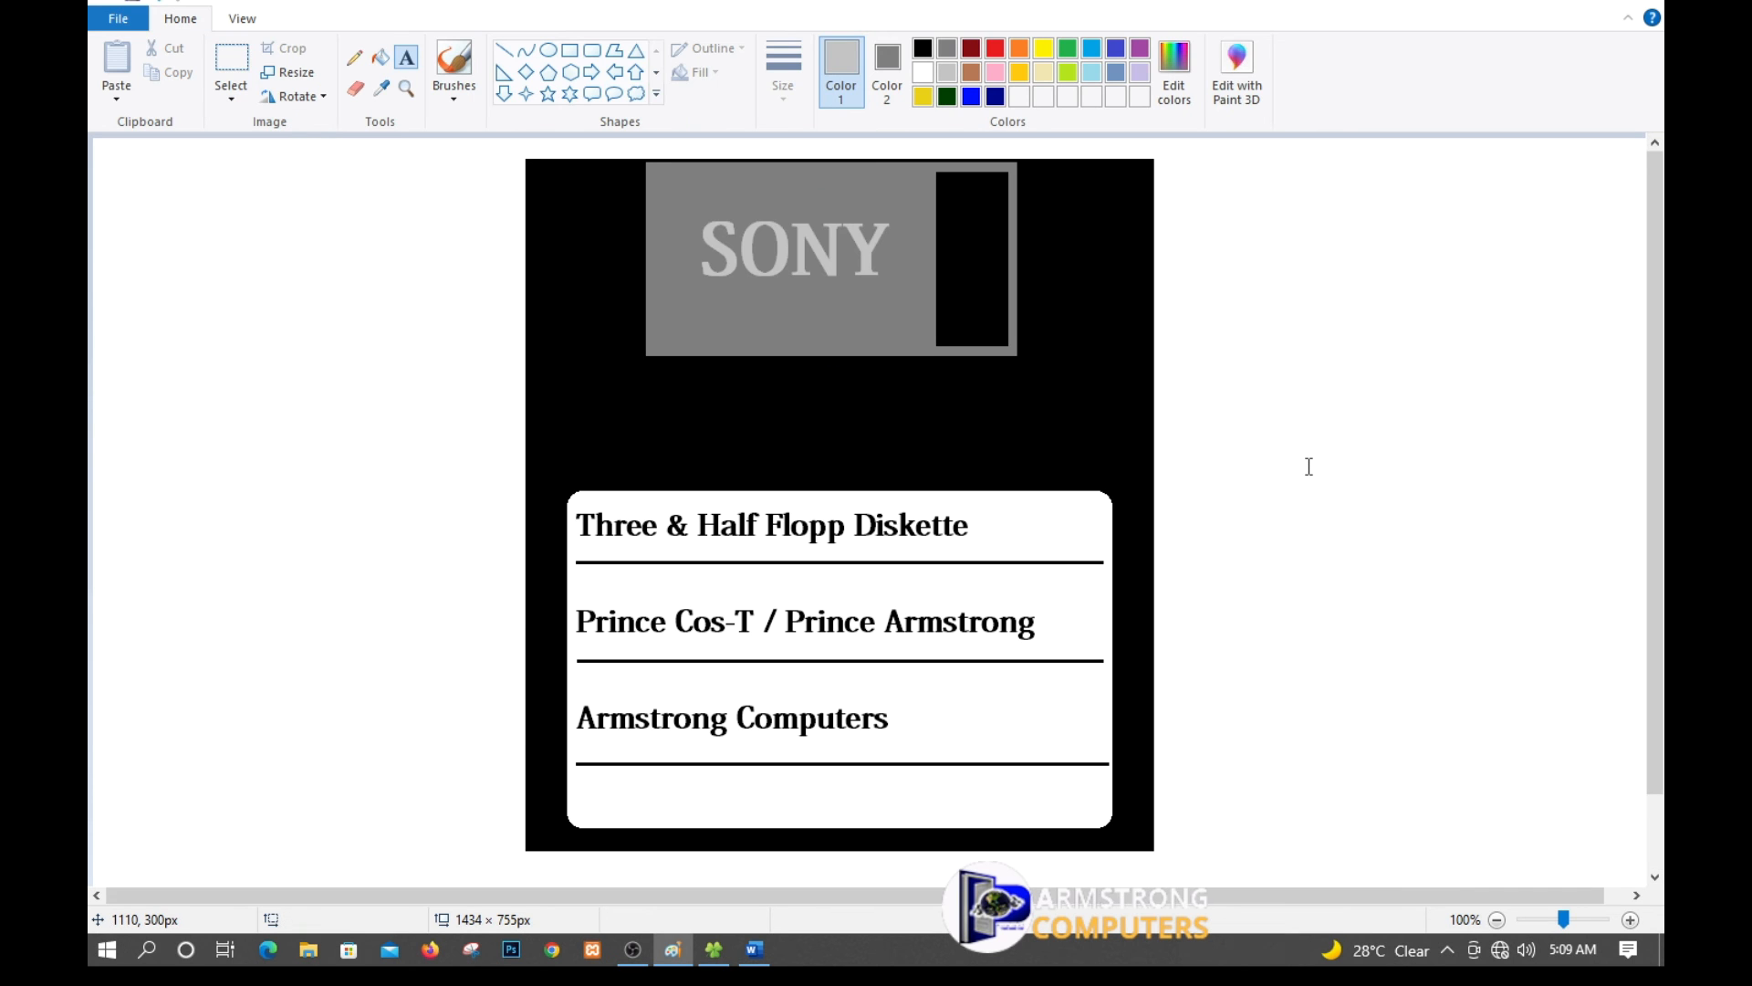